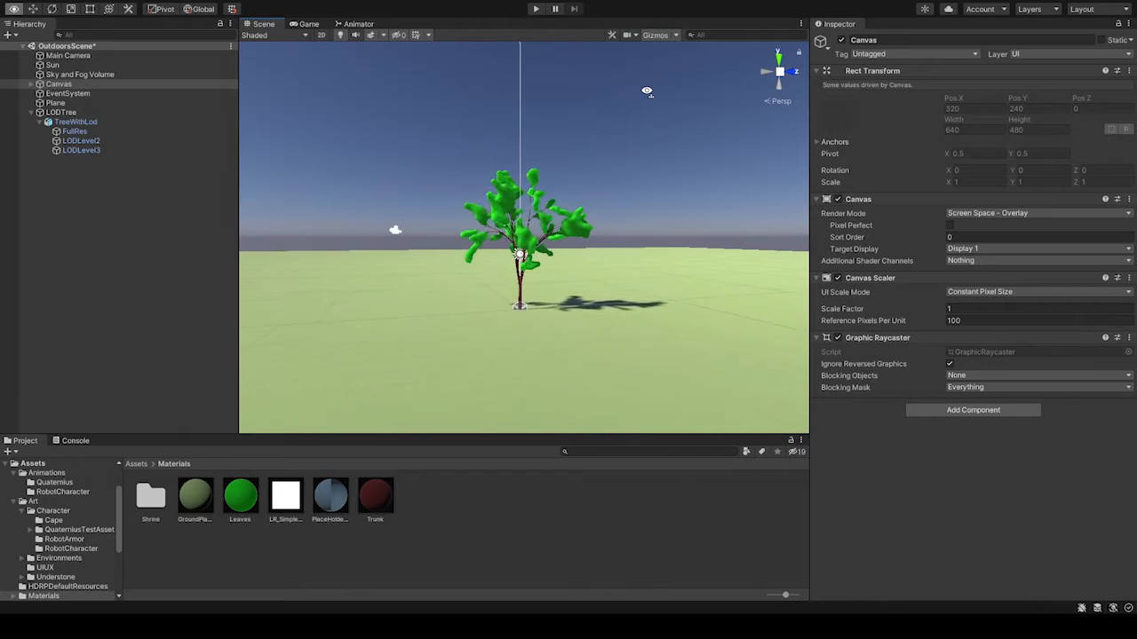
# Examine the LOD tree in the Unity scene at near and far distances to compare its detail levels
pyautogui.press('s')
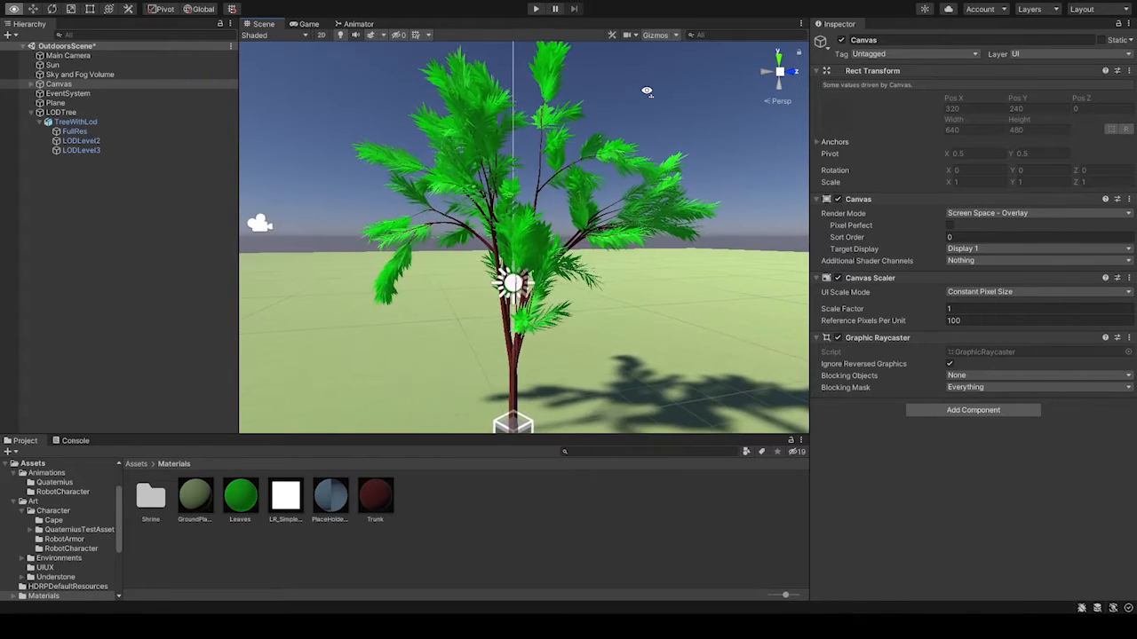
pyautogui.press('w')
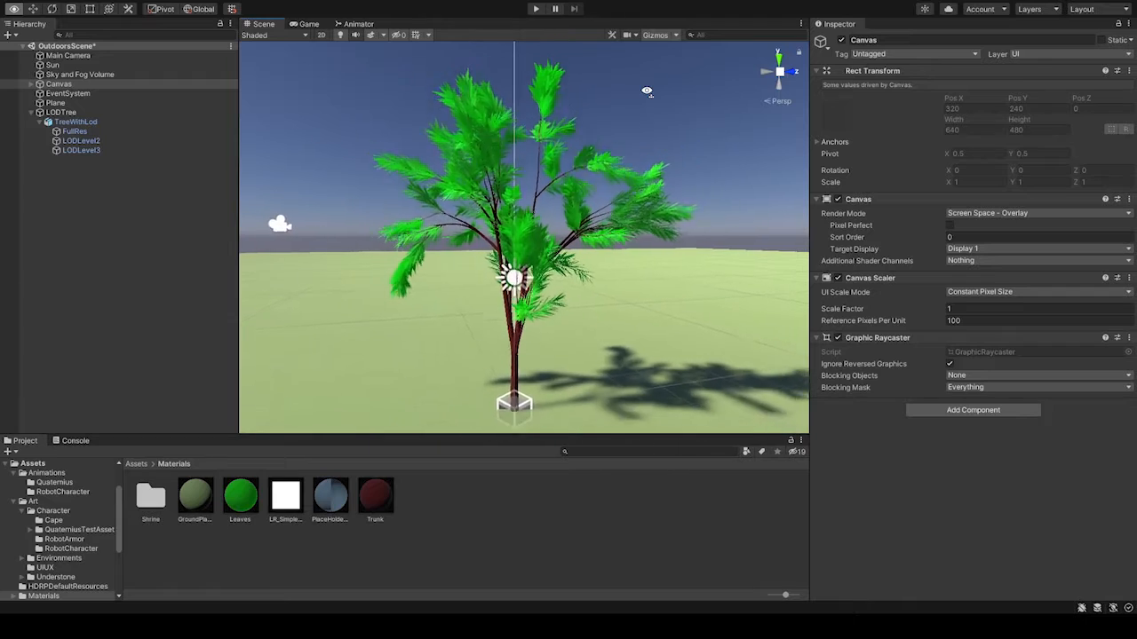
pyautogui.press('s')
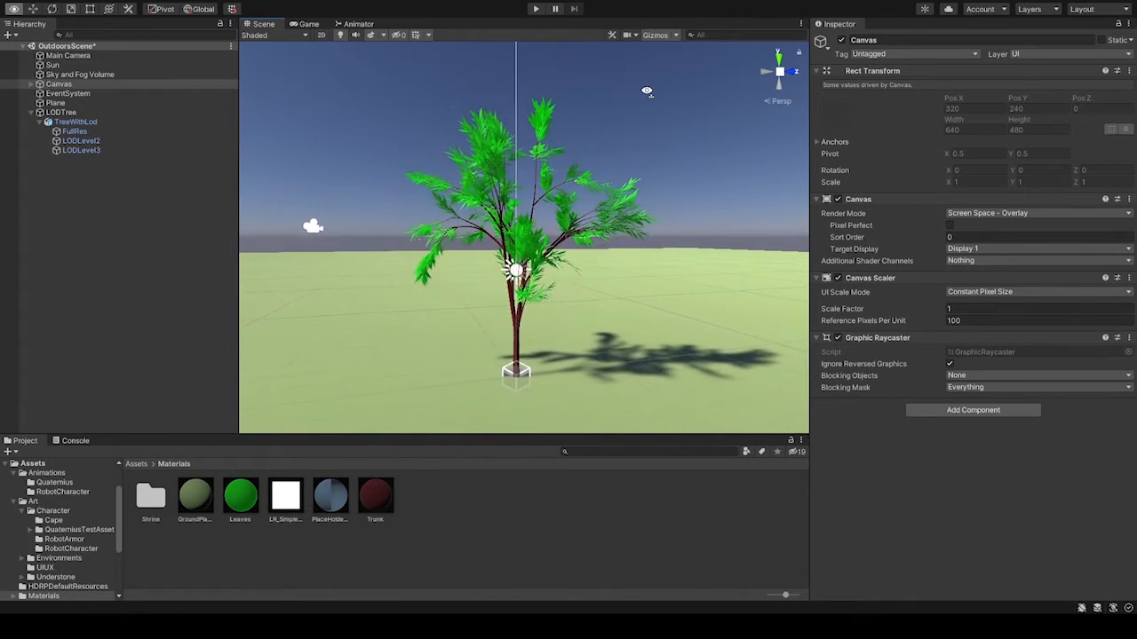
pyautogui.press('w')
pyautogui.press('s')
pyautogui.press('s')
pyautogui.press('w')
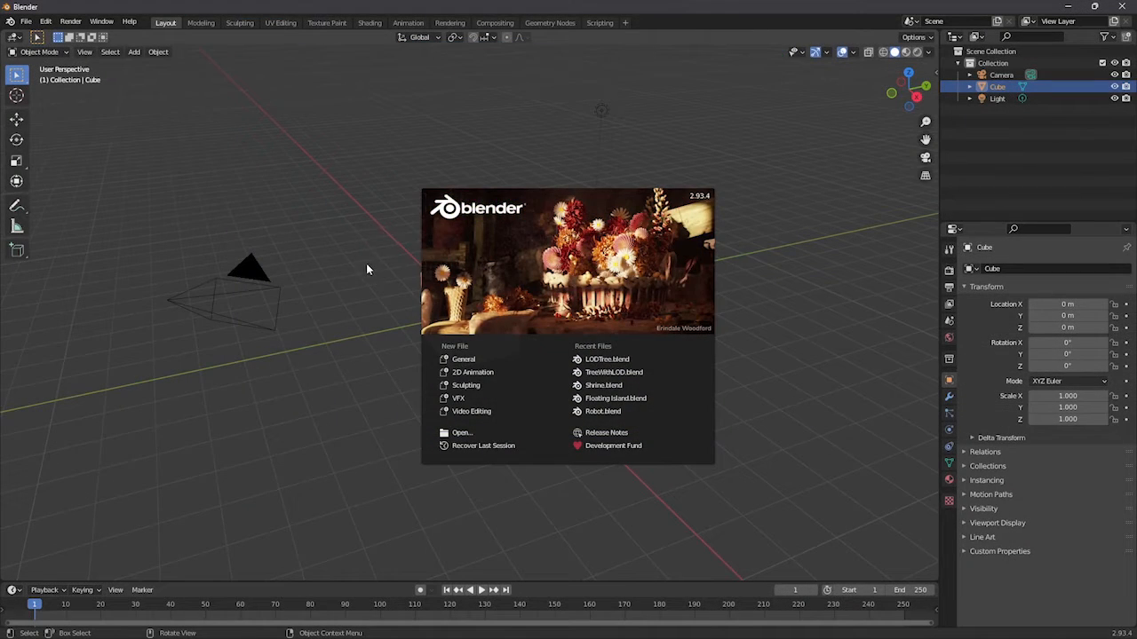
# Switch to Blender and look up the Sapling Tree Gen add-on in the preferences by searching for "sapl"
pyautogui.click(345, 221)
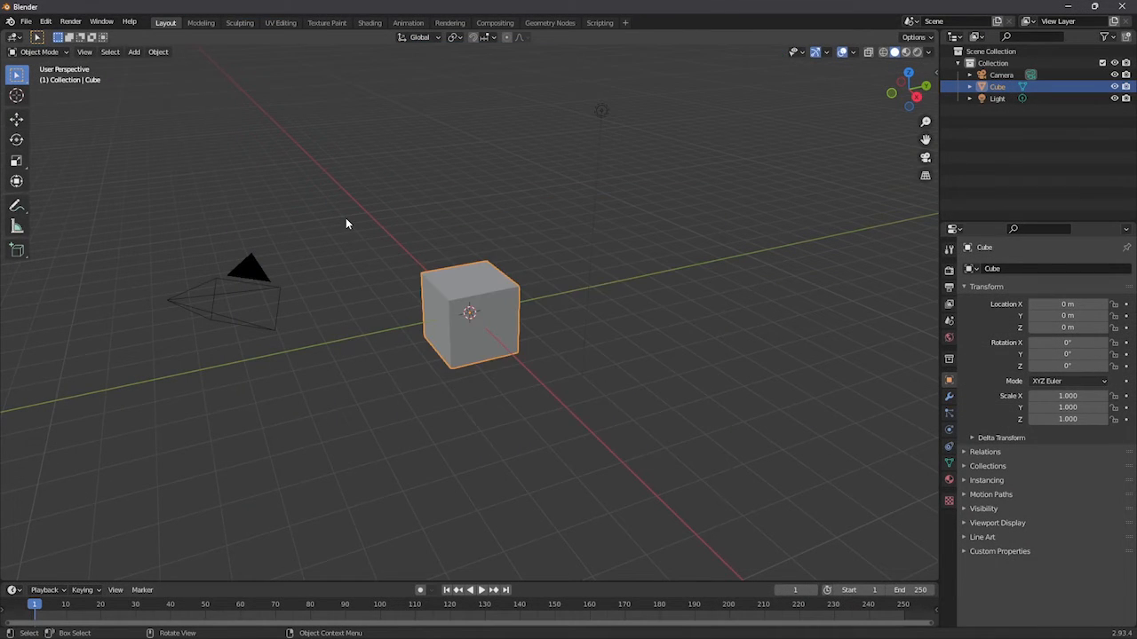
pyautogui.click(49, 22)
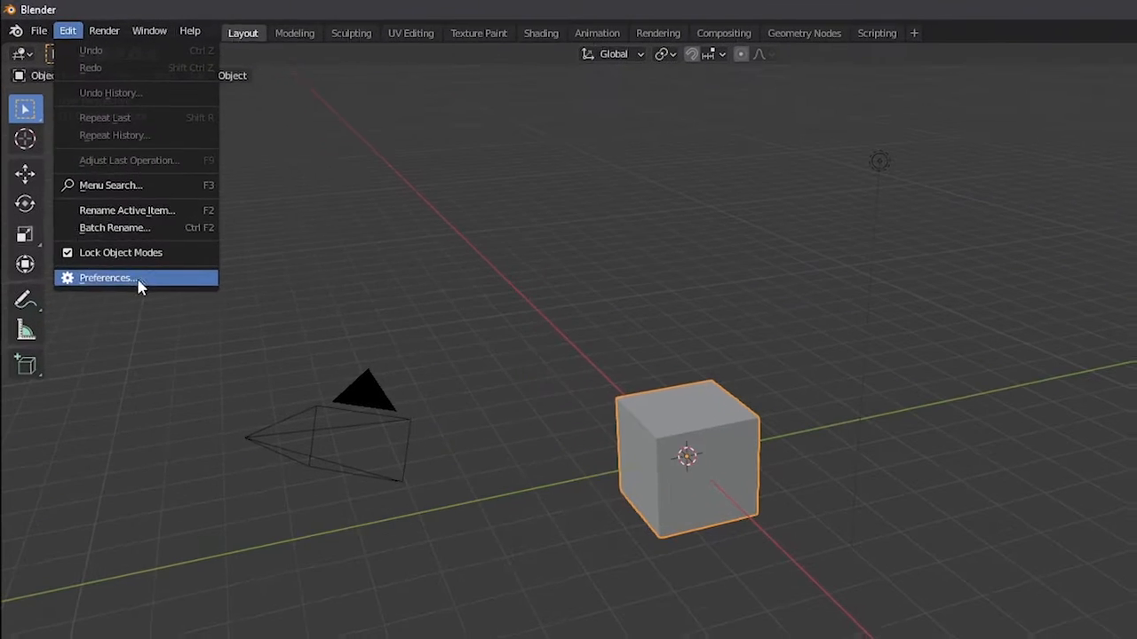
pyautogui.click(93, 198)
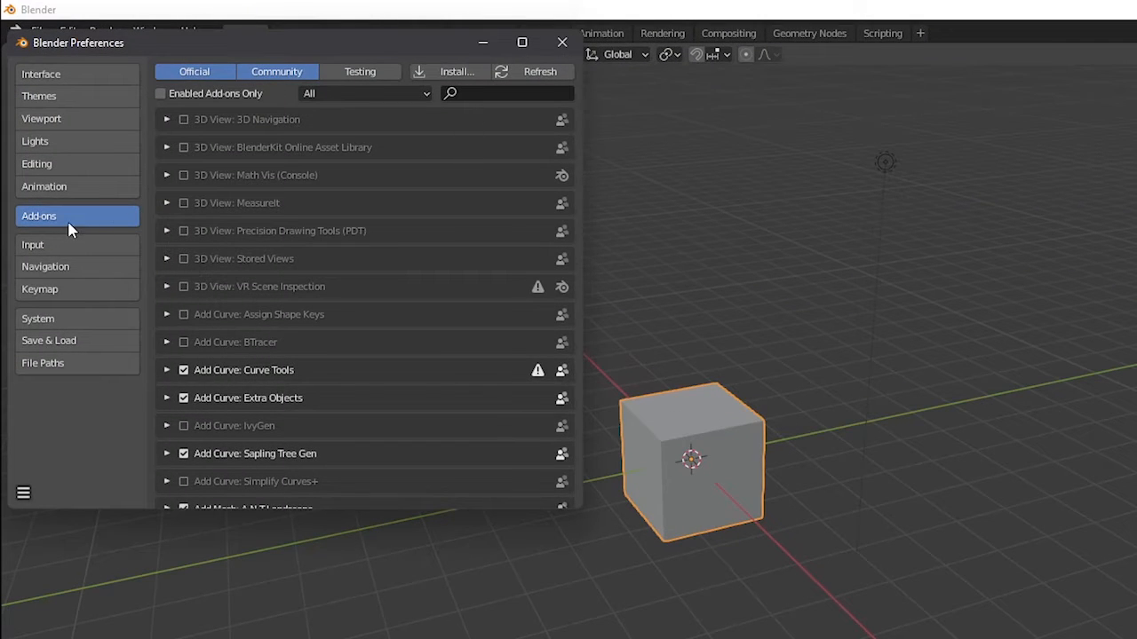
pyautogui.write('sapl')
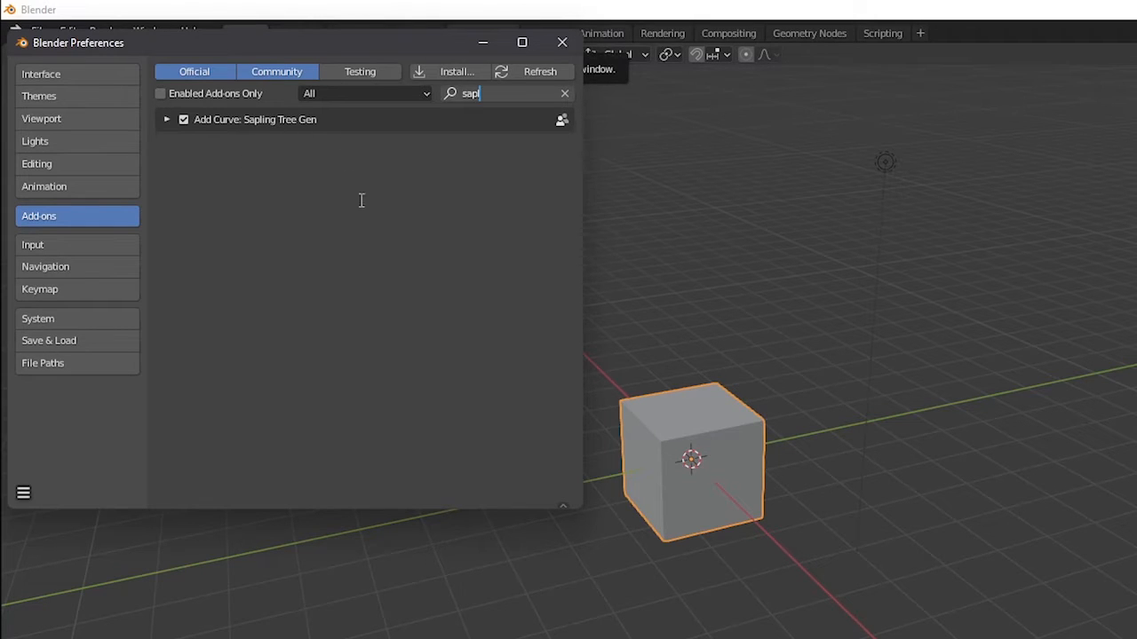
pyautogui.click(751, 268)
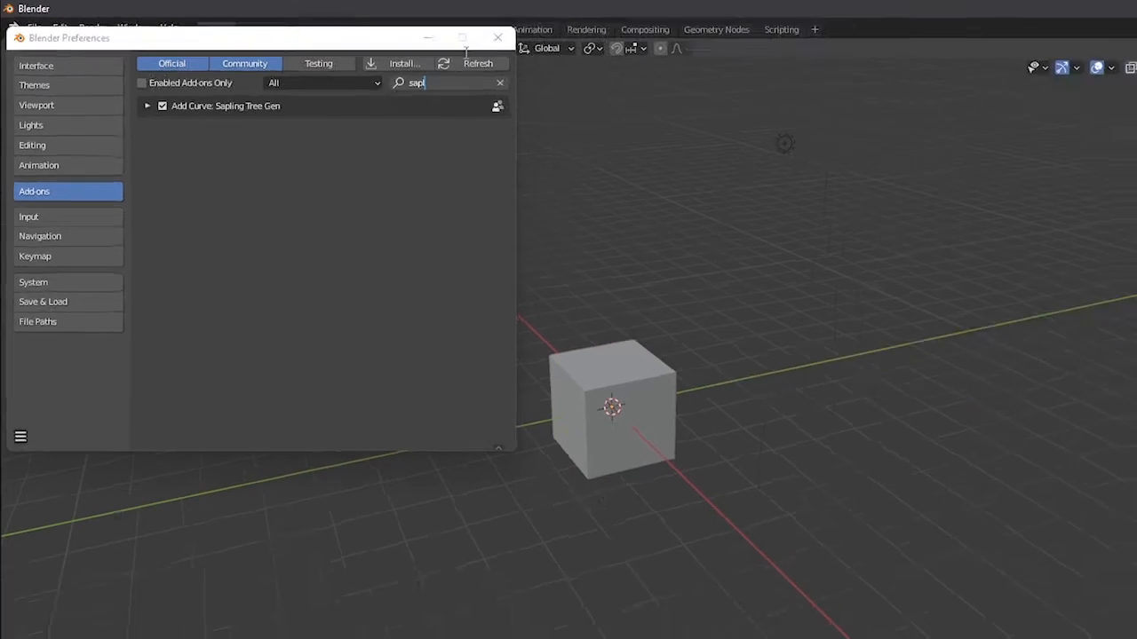
pyautogui.click(498, 37)
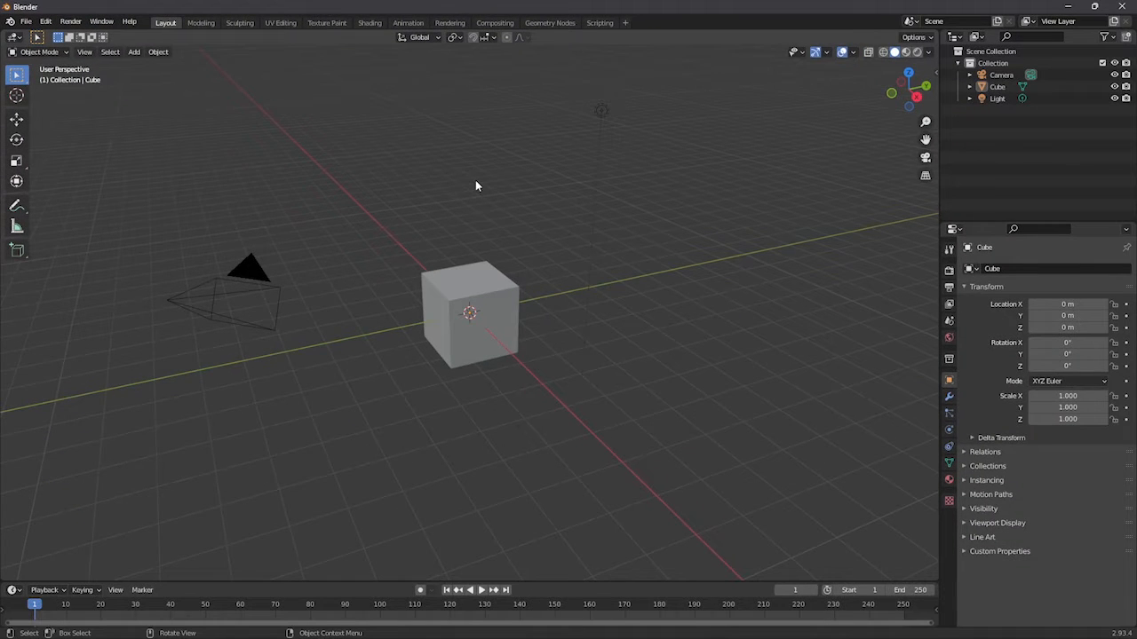
# Delete all default objects (camera, cube and light) from the scene
pyautogui.press('a')
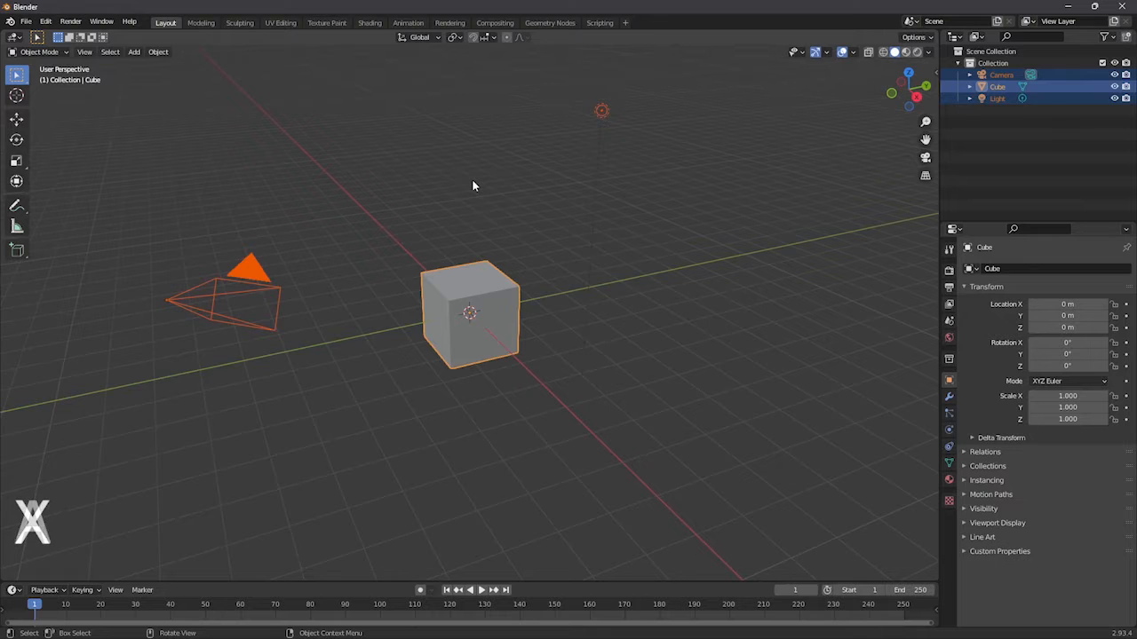
pyautogui.press('x')
pyautogui.click(472, 183)
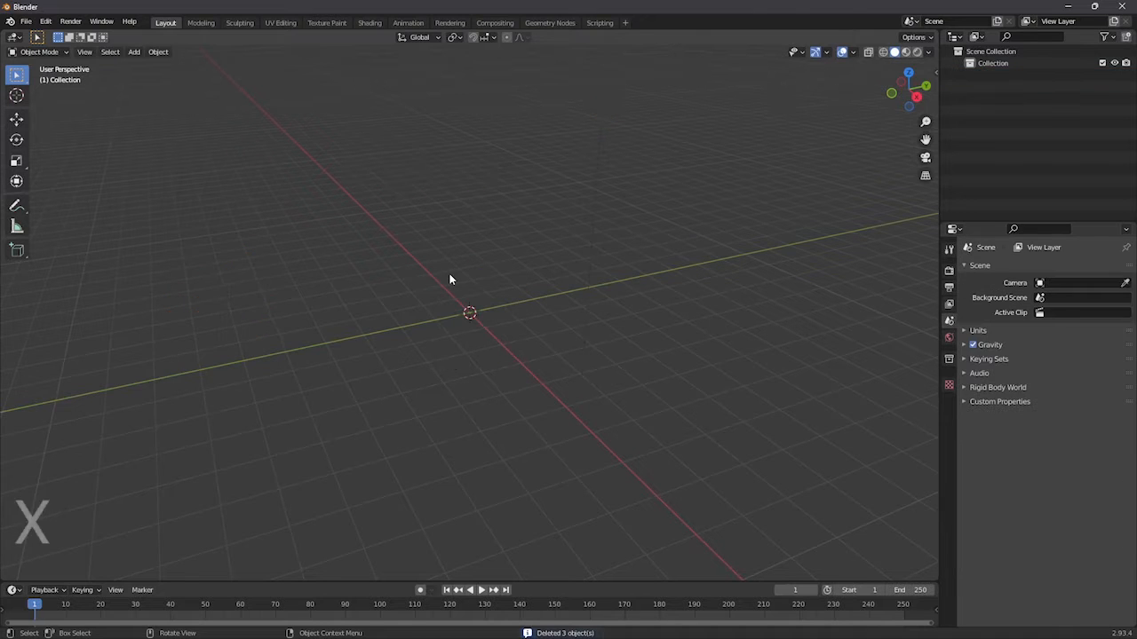
# Add a Sapling Tree Gen tree to the empty scene
pyautogui.press('F3')
pyautogui.write('sap')
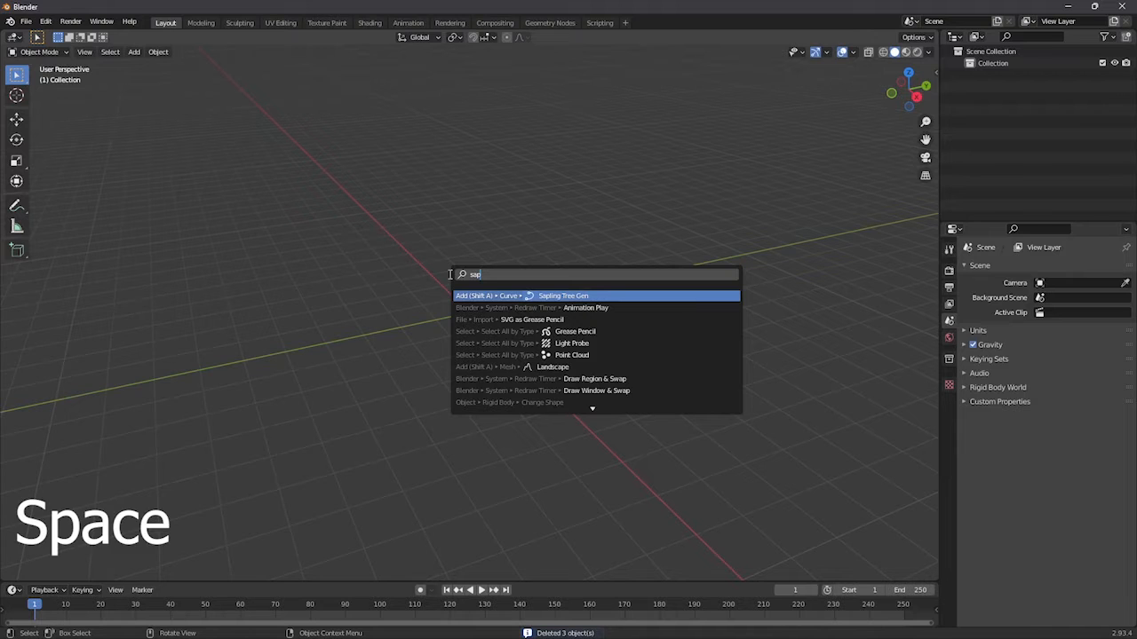
pyautogui.press('Return')
pyautogui.scroll(3, 505, 246)
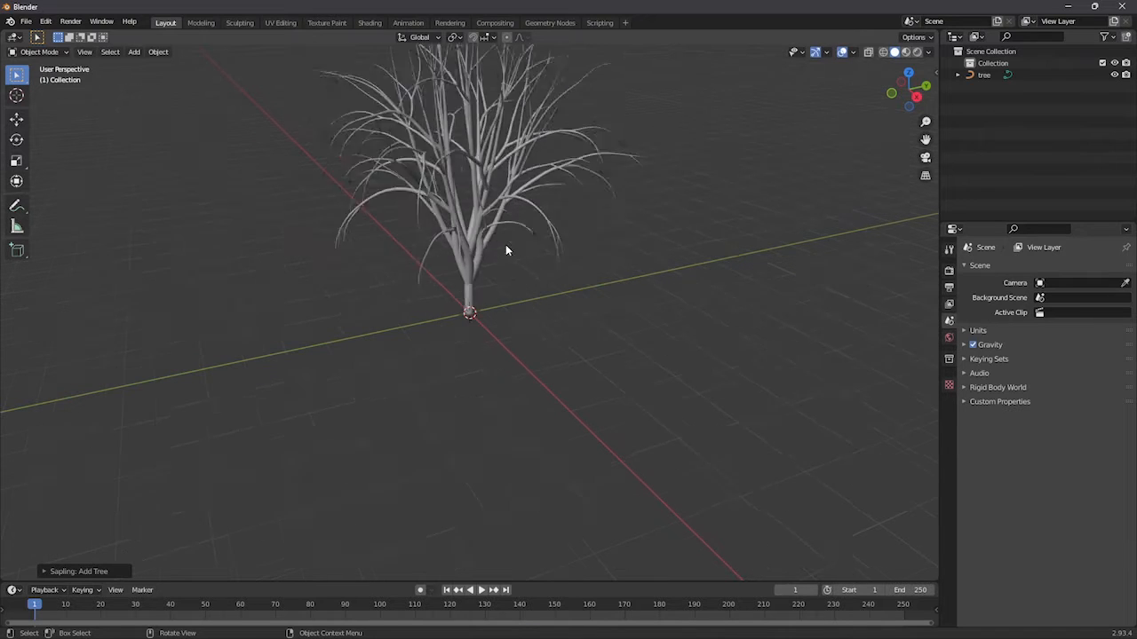
pyautogui.moveTo(502, 284); pyautogui.dragTo(469, 276, button='middle')
pyautogui.keyDown('shift'); pyautogui.moveTo(542, 218); pyautogui.dragTo(612, 379, button='middle'); pyautogui.keyUp('shift')
pyautogui.scroll(2, 612, 378)
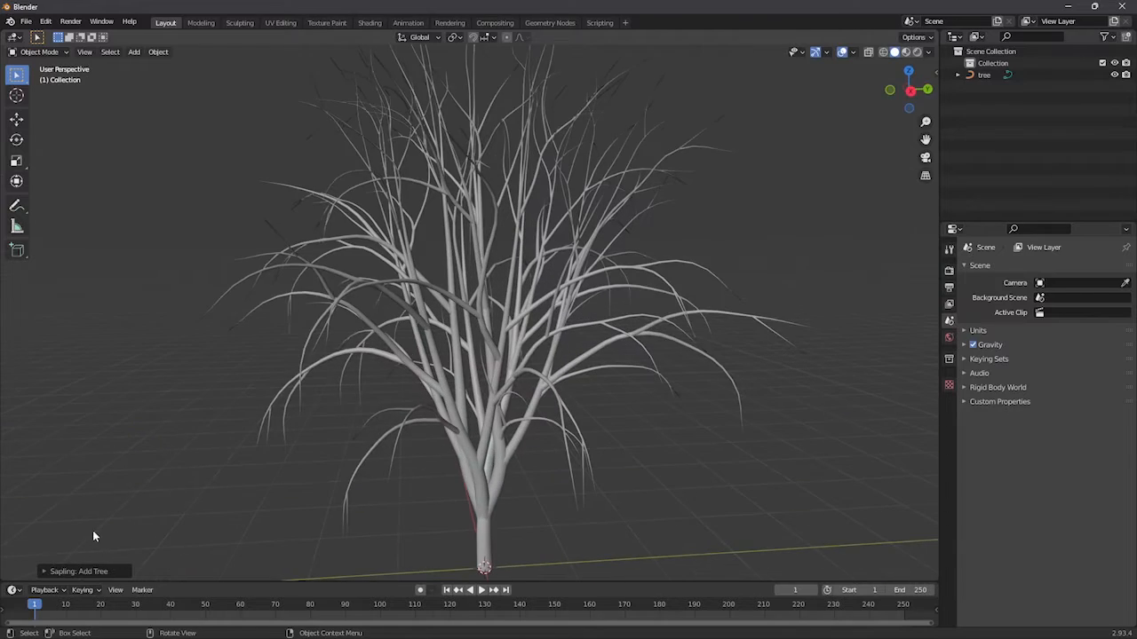
# In the tree's Branch Splitting settings, set the second-level and third-level branch counts to 15 each
pyautogui.click(44, 571)
pyautogui.click(102, 264)
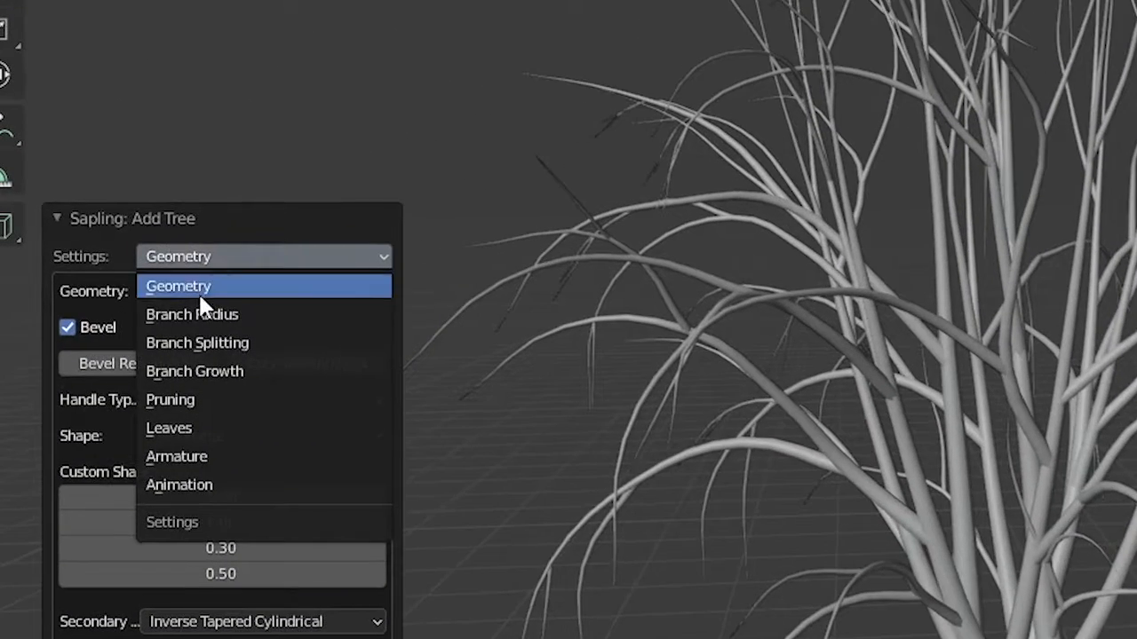
pyautogui.click(221, 345)
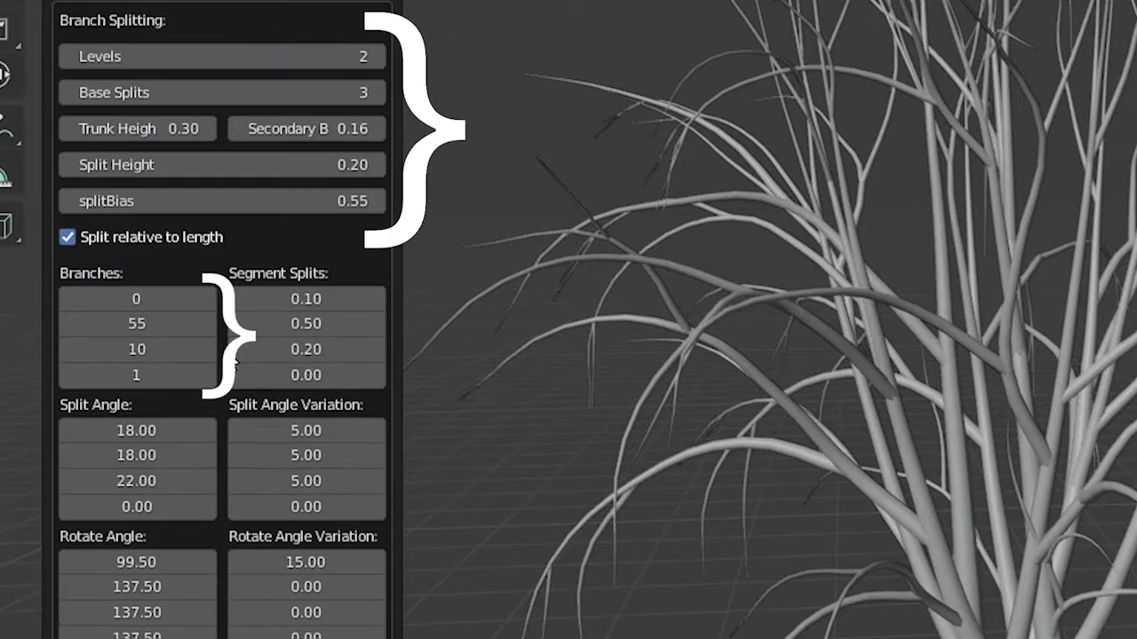
pyautogui.click(164, 313)
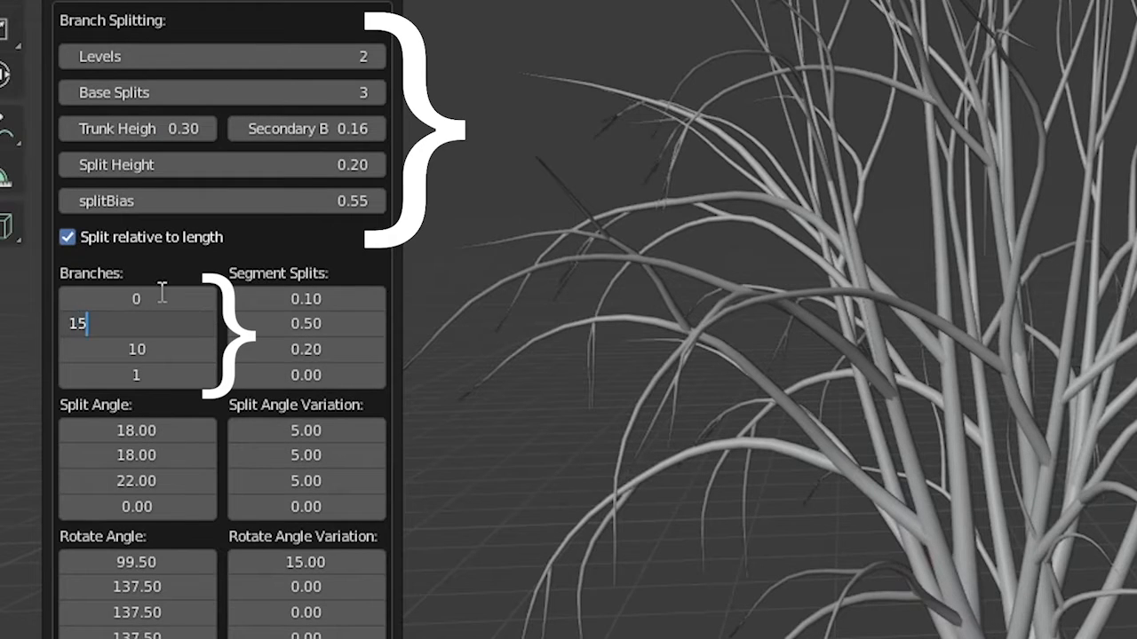
pyautogui.press('Tab')
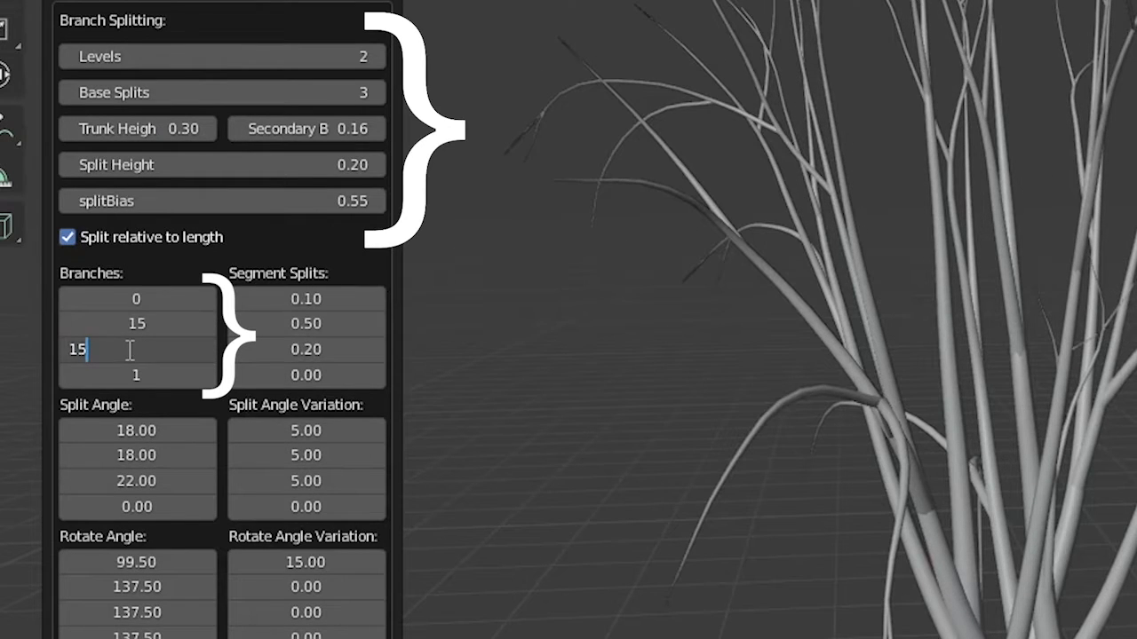
pyautogui.press('Return')
# Set the tree's base splits to 0
pyautogui.click(203, 87)
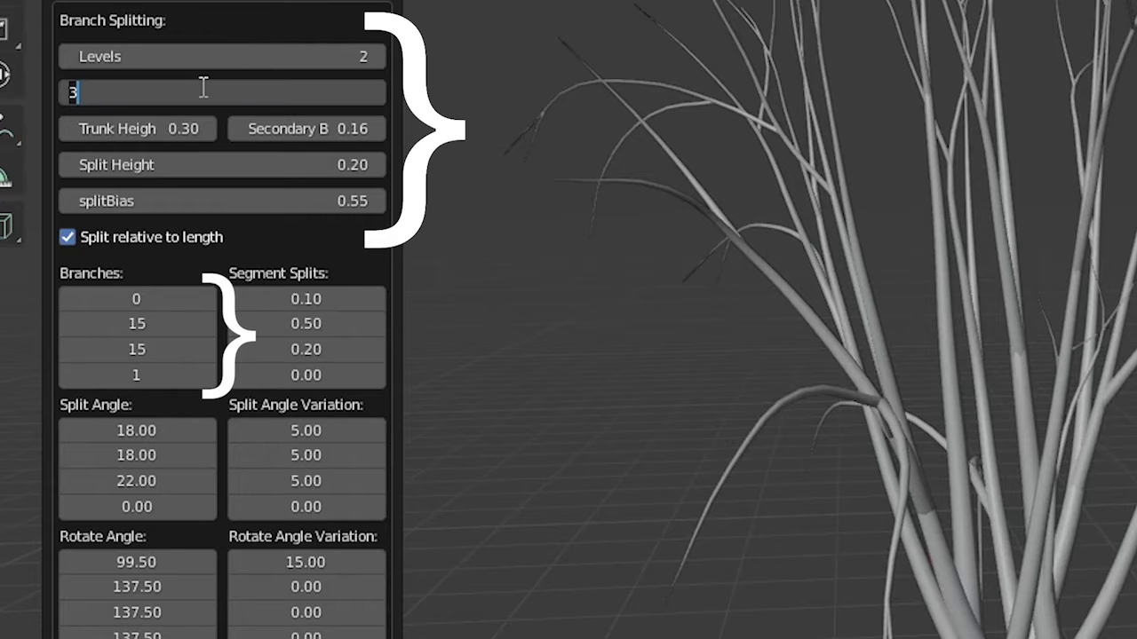
pyautogui.write('0')
pyautogui.press('Return')
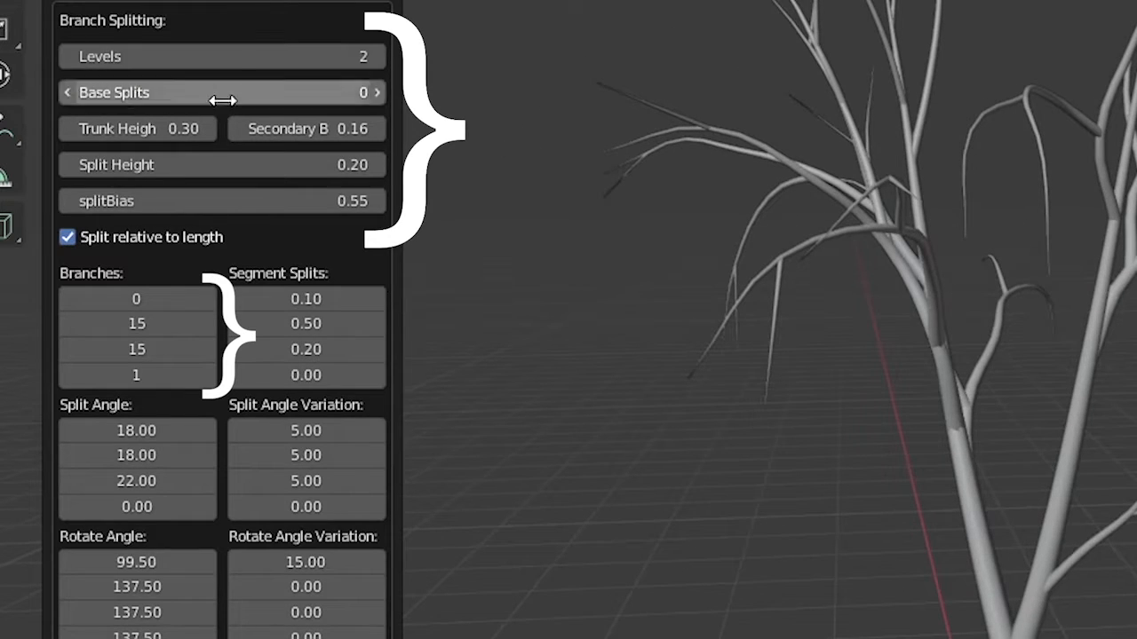
# In the tree's Leaves settings, show the leaves and set their number to 200
pyautogui.click(246, 3)
pyautogui.click(204, 156)
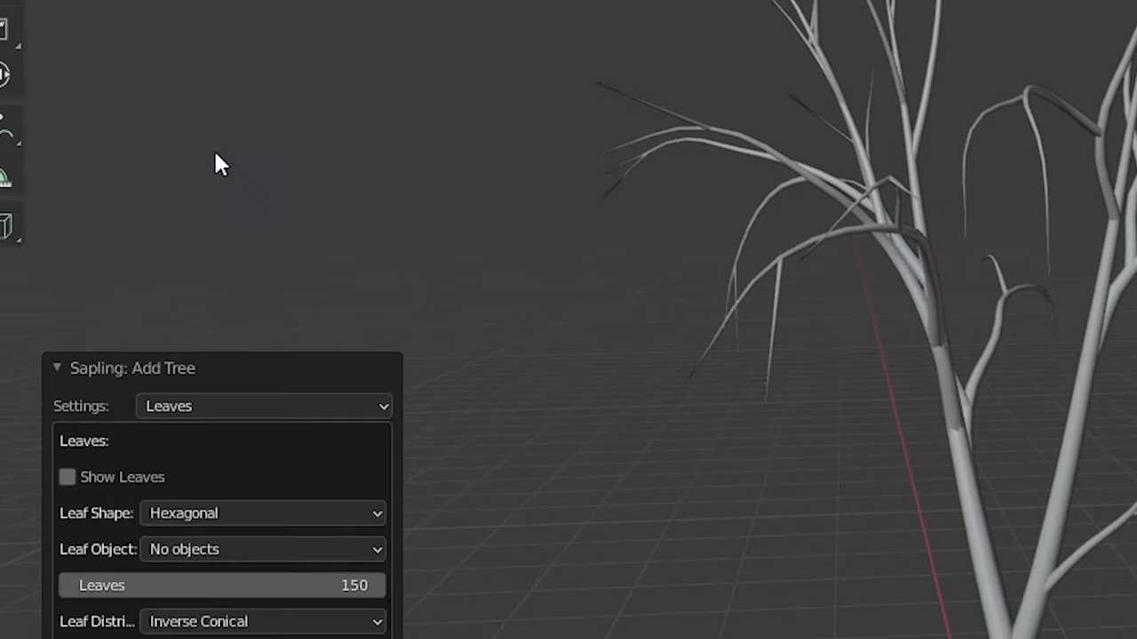
pyautogui.click(68, 480)
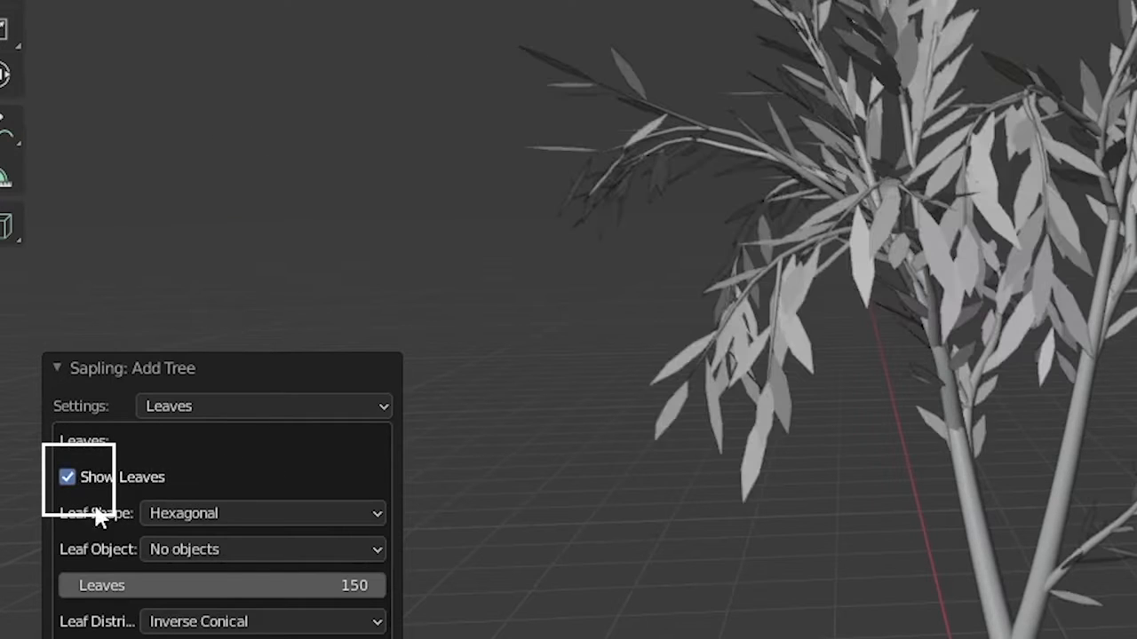
pyautogui.click(302, 586)
pyautogui.write('200')
pyautogui.press('Return')
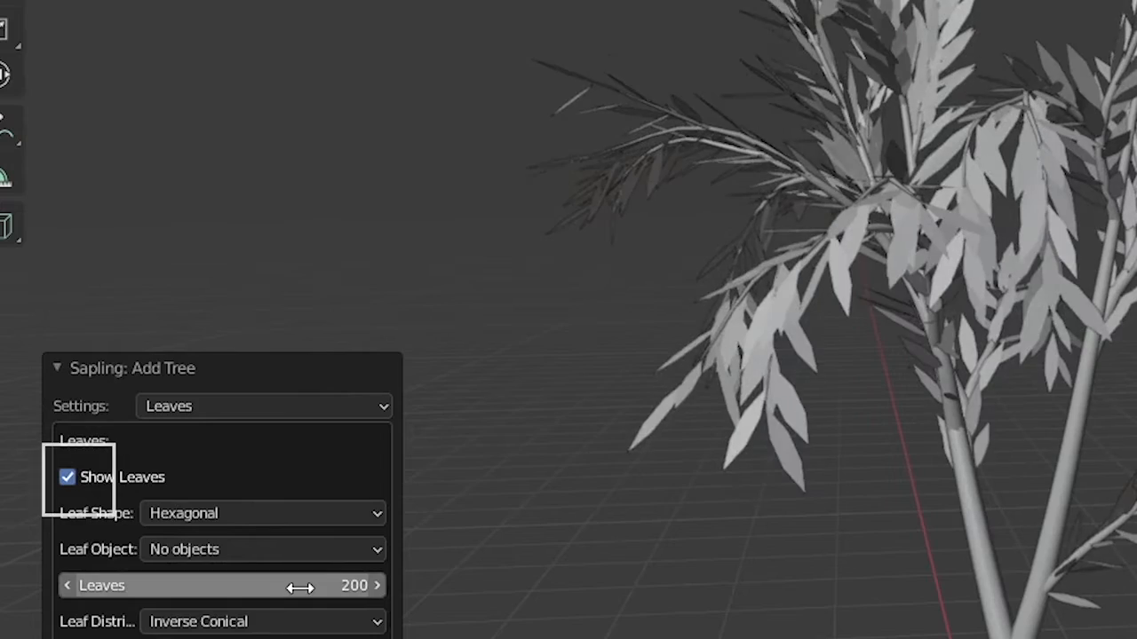
# Return to the tree's Branch Splitting settings
pyautogui.moveTo(587, 369)
pyautogui.mouseDown(button='middle')
pyautogui.moveTo(642, 335)
pyautogui.moveTo(510, 343)
pyautogui.moveTo(586, 346)
pyautogui.mouseUp(button='middle')
pyautogui.scroll(-3, 643, 335)
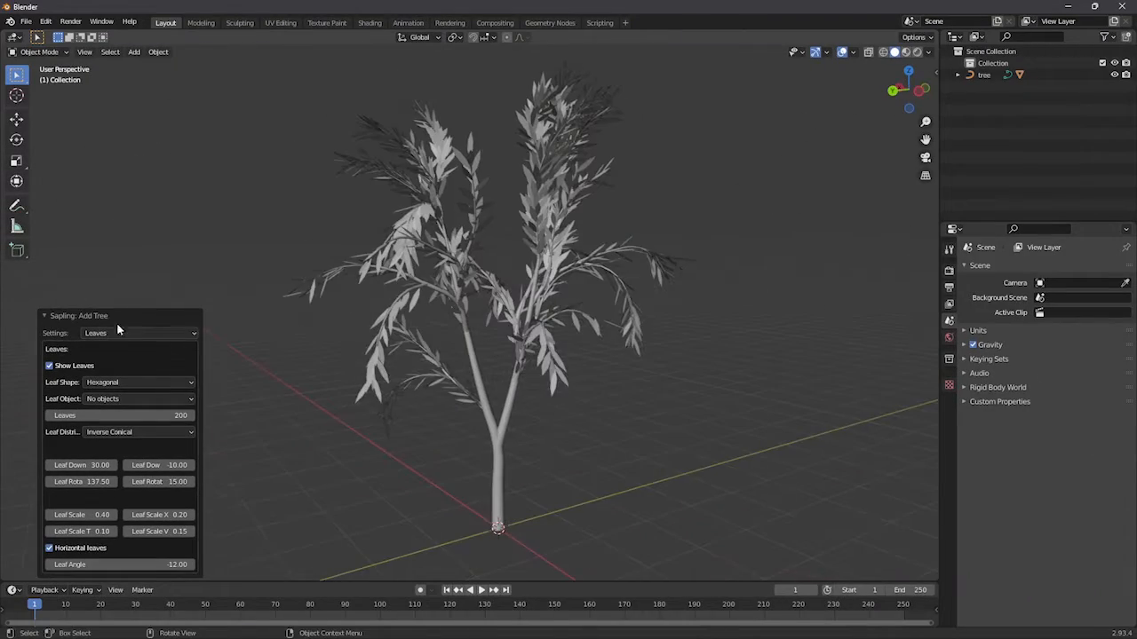
pyautogui.click(124, 333)
pyautogui.click(126, 367)
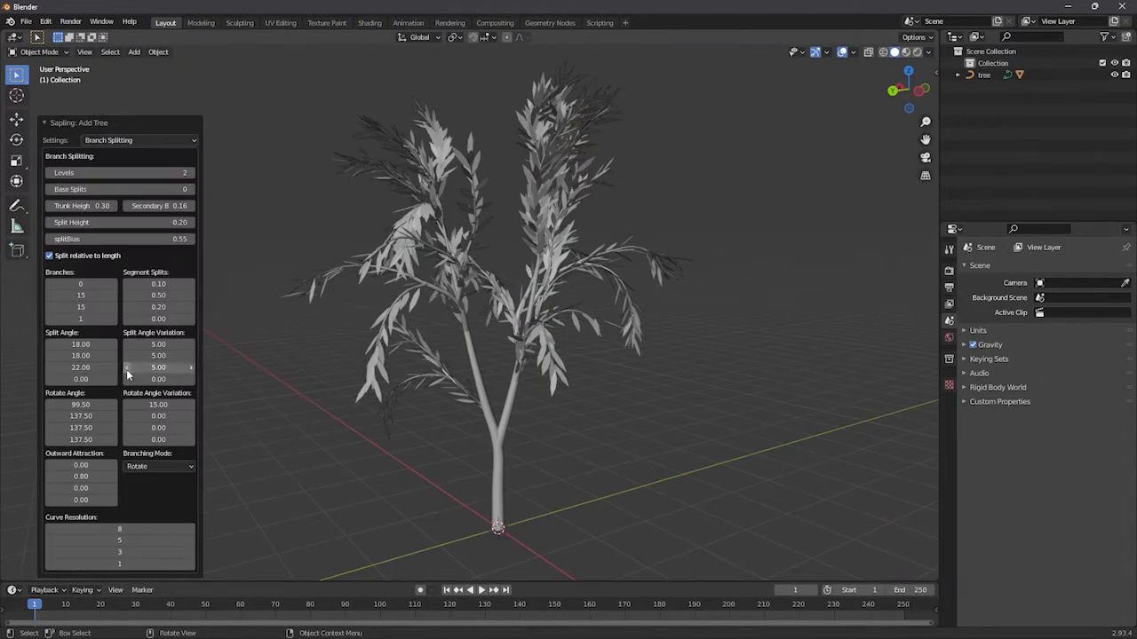
# Try a trunk height of 0.24 and set it back to 0.30
pyautogui.click(49, 205)
pyautogui.click(49, 205)
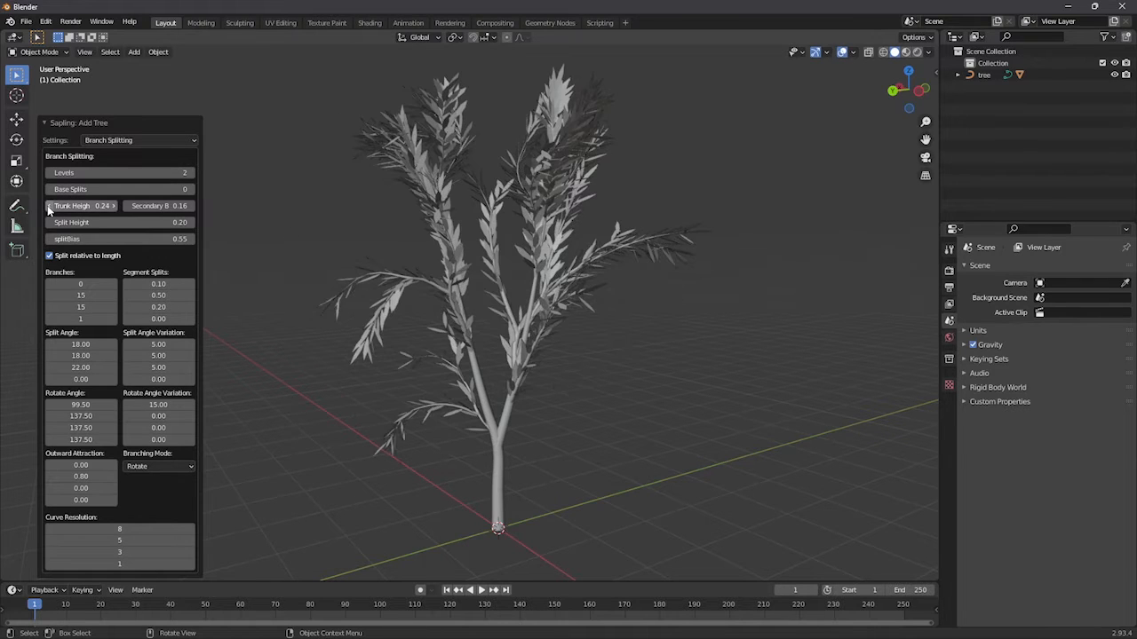
pyautogui.click(114, 206)
pyautogui.click(114, 206)
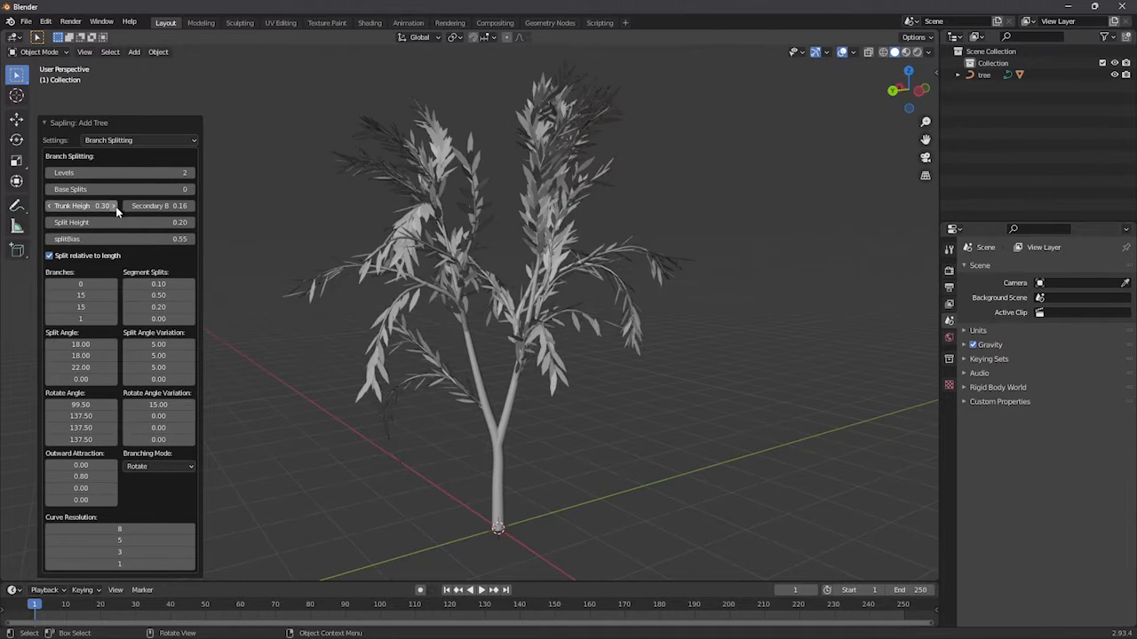
# Set the tree's split height to 0.00
pyautogui.click(189, 222)
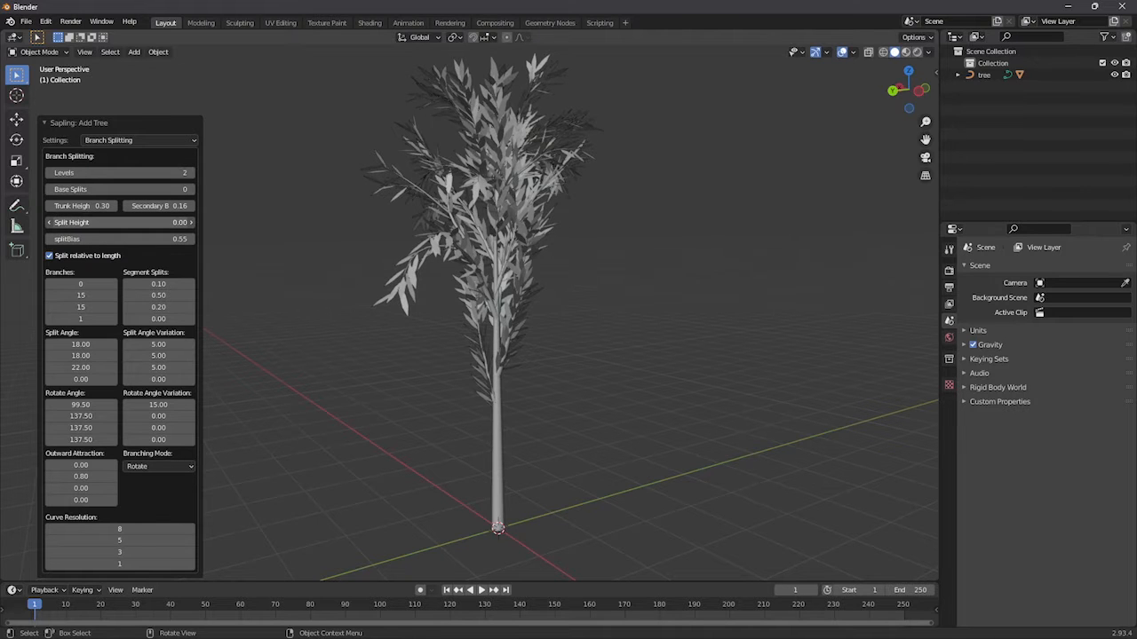
pyautogui.moveTo(373, 277); pyautogui.dragTo(542, 282, button='middle')
pyautogui.scroll(3, 542, 281)
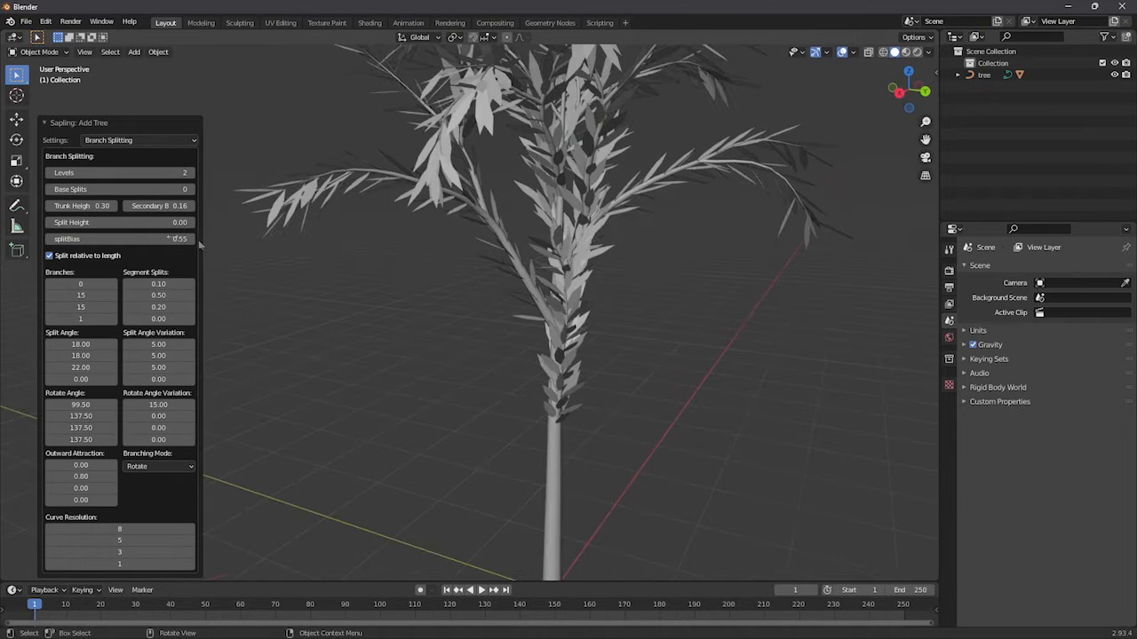
# Set the tree's trunk height to 0.15 and its fourth-level branch count to 0
pyautogui.click(52, 206)
pyautogui.click(51, 206)
pyautogui.click(51, 206)
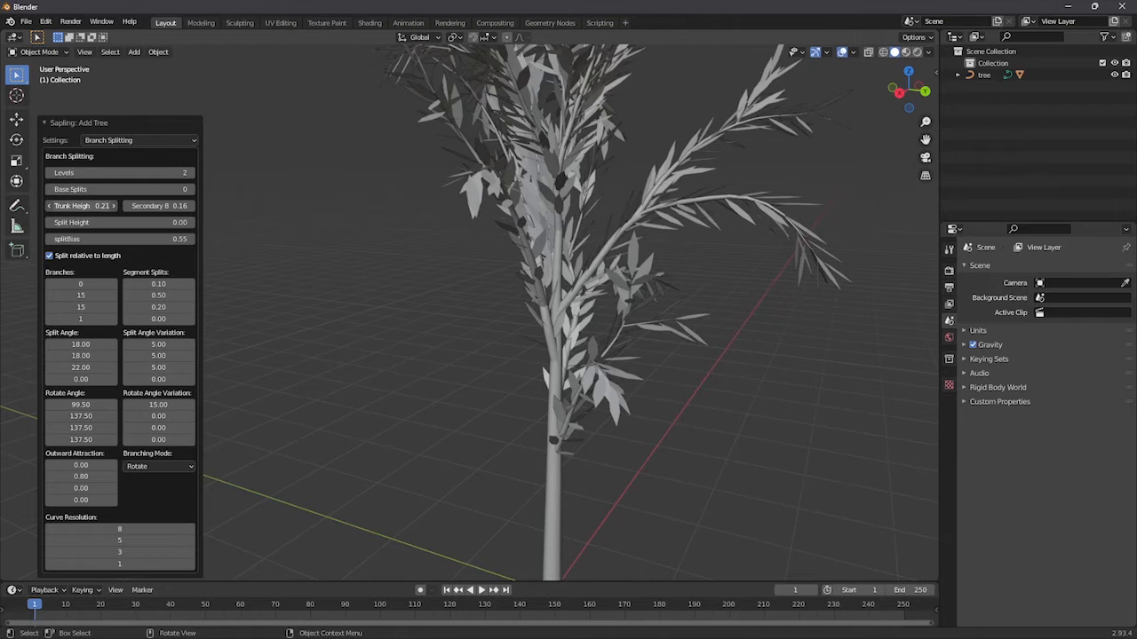
pyautogui.click(51, 206)
pyautogui.click(51, 206)
pyautogui.moveTo(328, 311); pyautogui.dragTo(511, 178, button='middle')
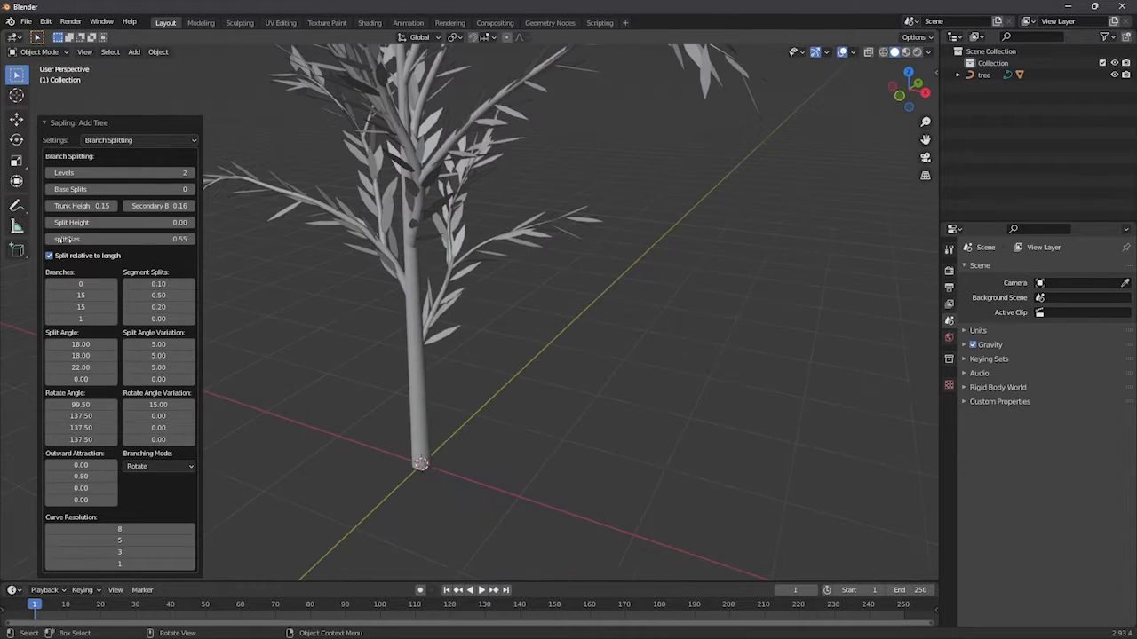
pyautogui.moveTo(89, 206)
pyautogui.mouseDown()
pyautogui.moveTo(68, 206)
pyautogui.moveTo(98, 206)
pyautogui.mouseUp()
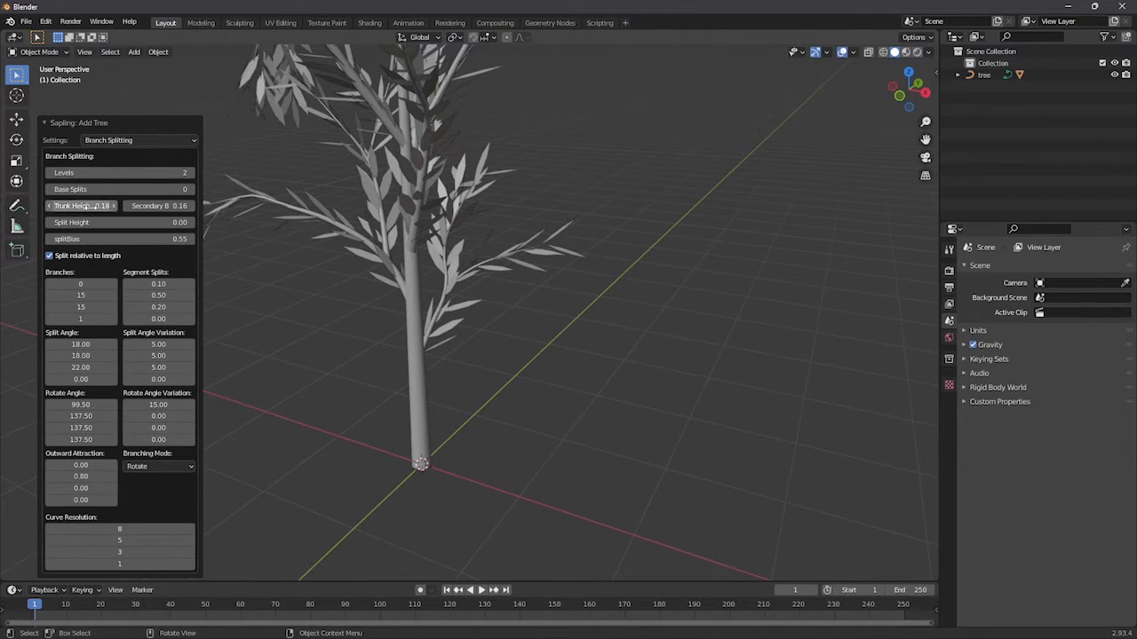
pyautogui.press('Return')
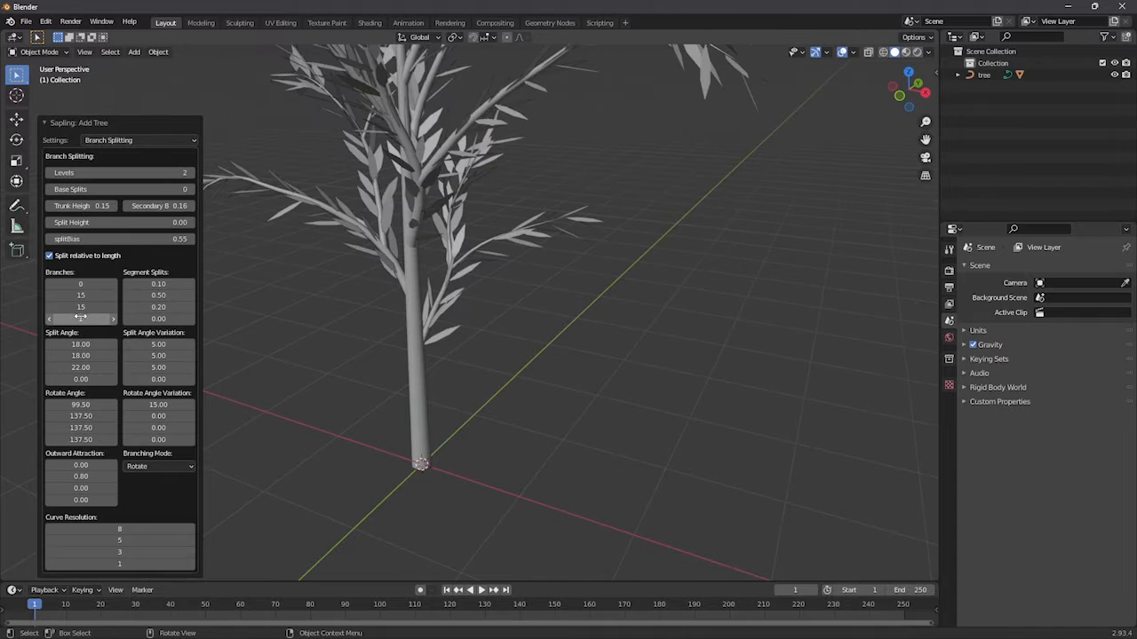
pyautogui.scroll(-5, 506, 200)
pyautogui.moveTo(506, 201); pyautogui.dragTo(229, 176, button='middle')
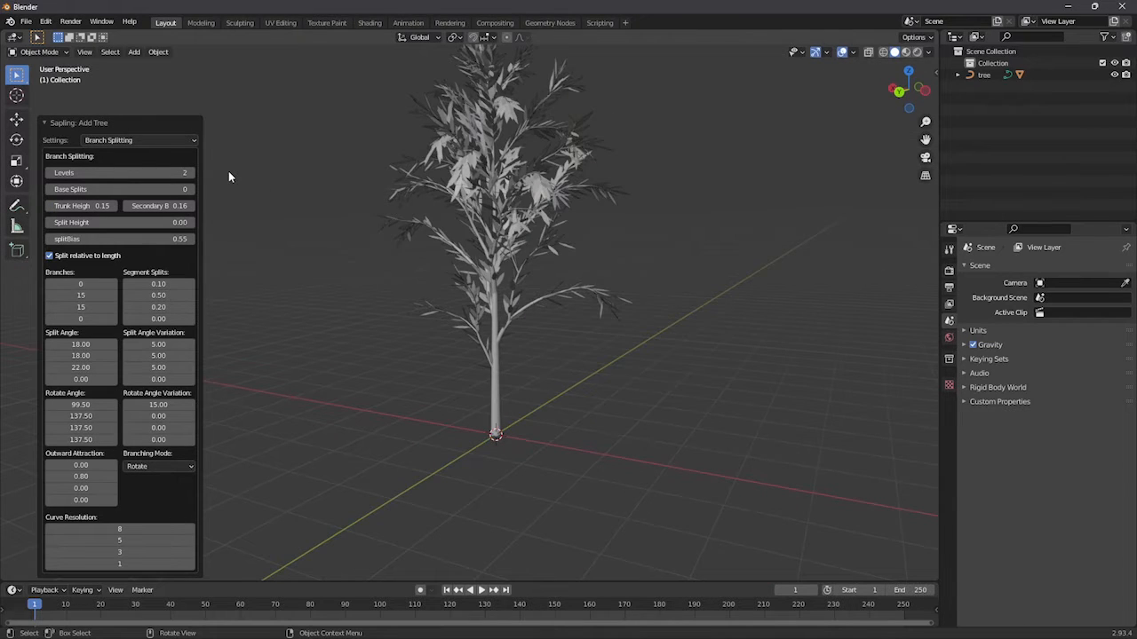
# Convert the tree's trunk and branch curve into a mesh
pyautogui.moveTo(434, 178); pyautogui.dragTo(470, 238, button='middle')
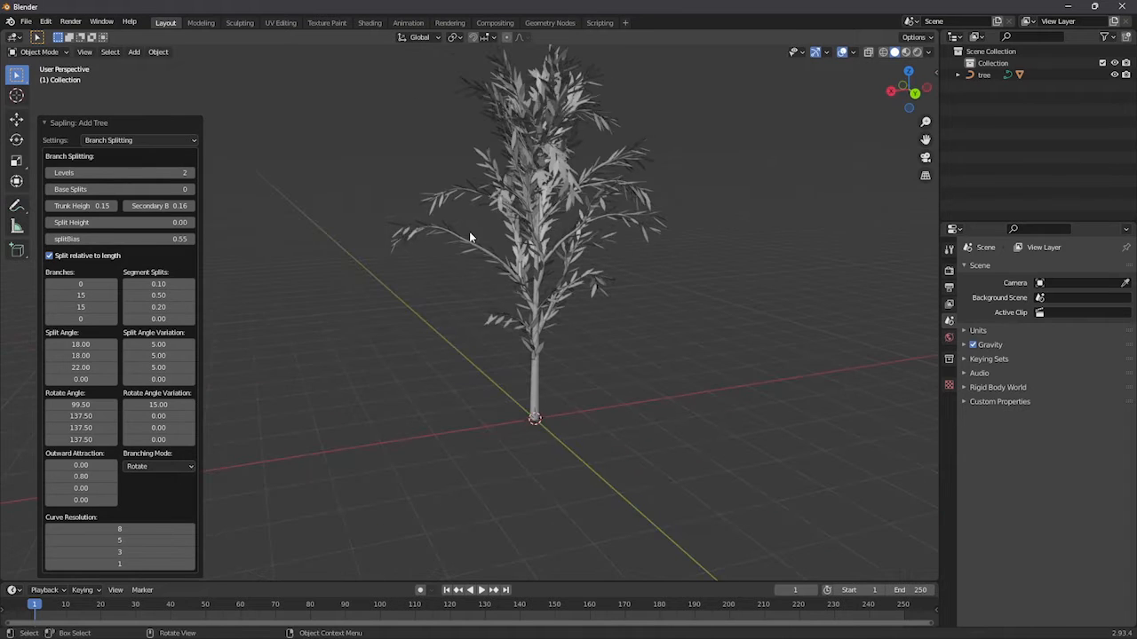
pyautogui.click(530, 388)
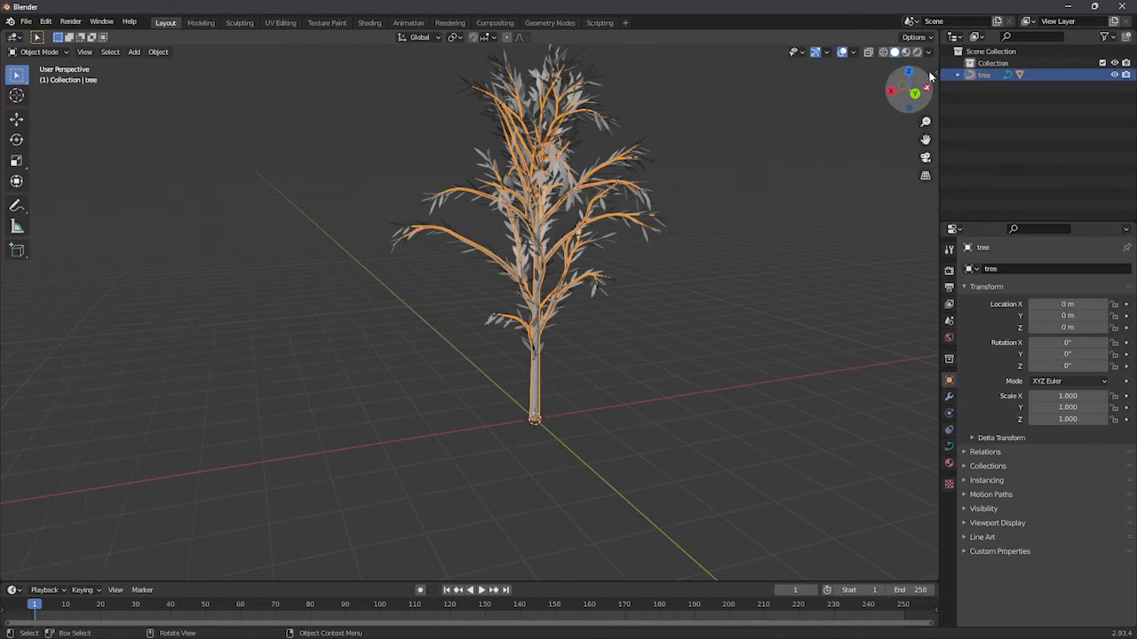
pyautogui.click(158, 51)
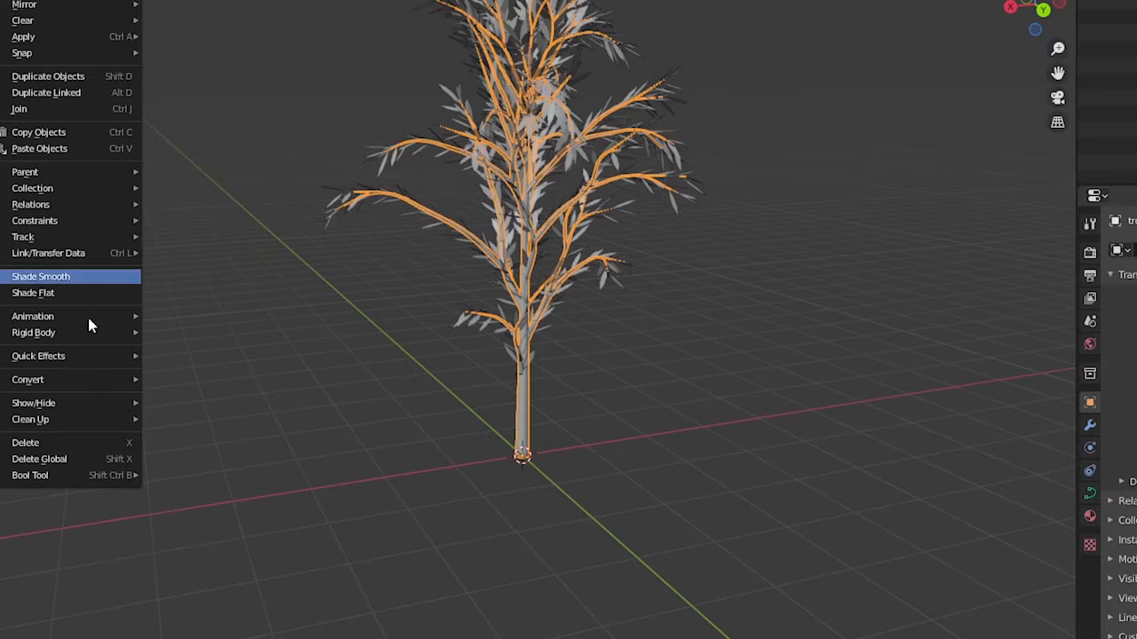
pyautogui.moveTo(52, 382)
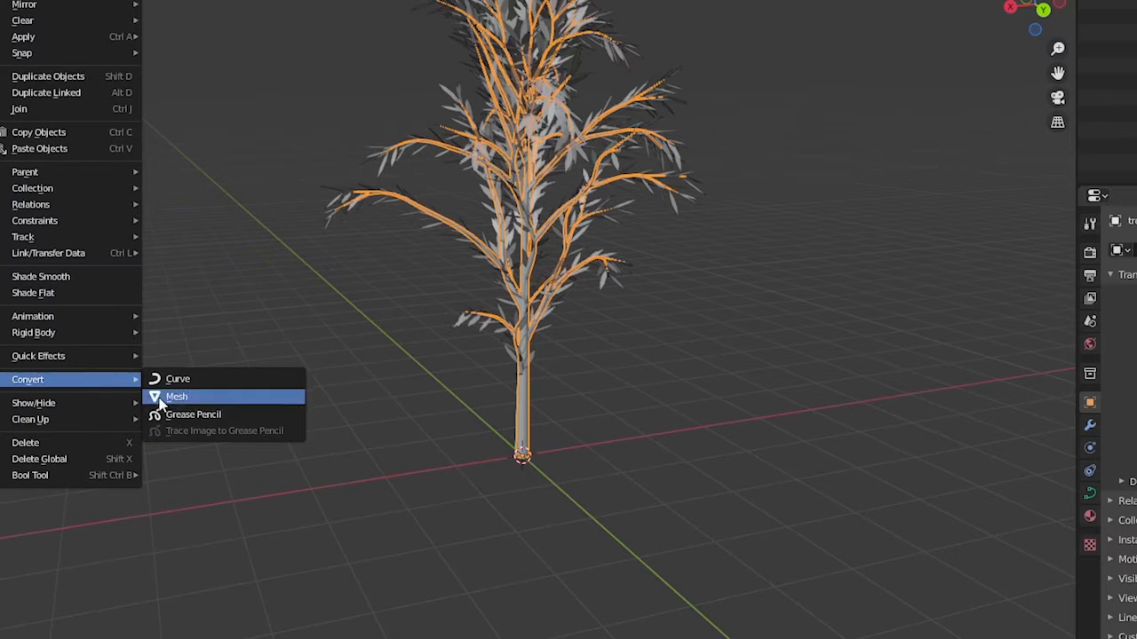
pyautogui.click(216, 400)
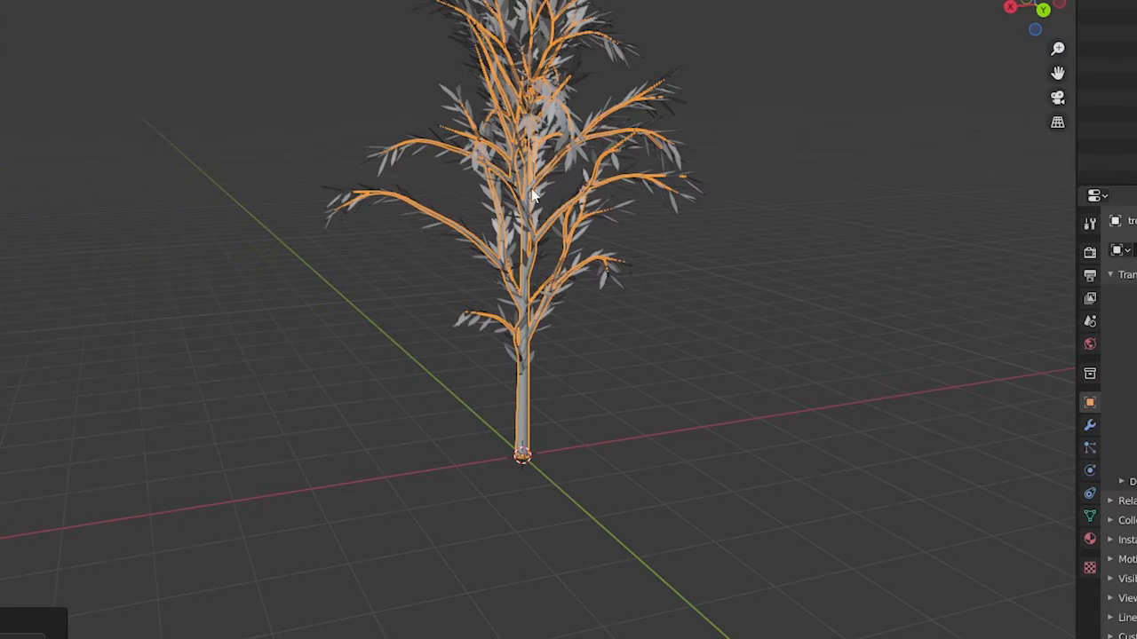
# Convert the leaves object into a mesh
pyautogui.click(689, 203)
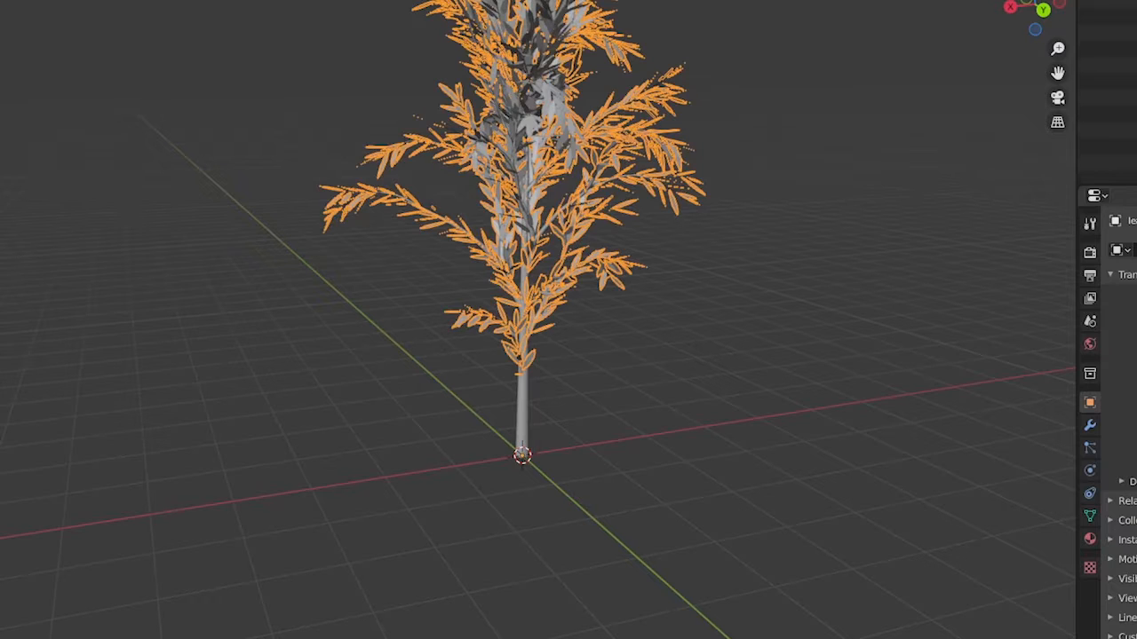
pyautogui.click(13, 1)
pyautogui.moveTo(16, 382)
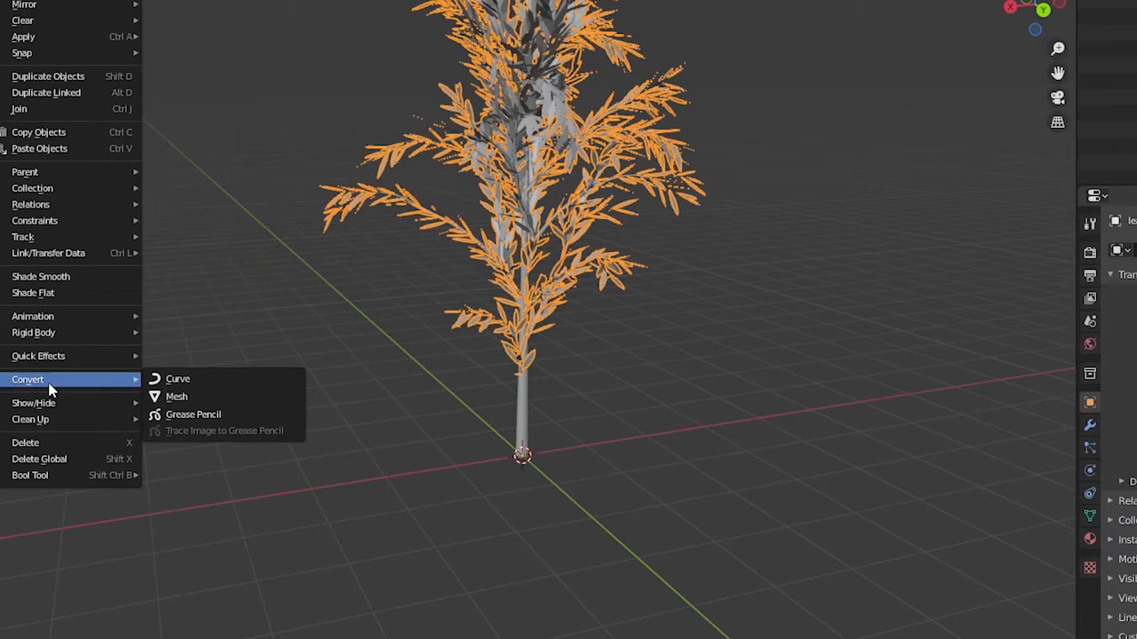
pyautogui.click(219, 400)
# Hide the trunk and branch mesh, leaving only the leaves in the back view
pyautogui.click(1043, 10)
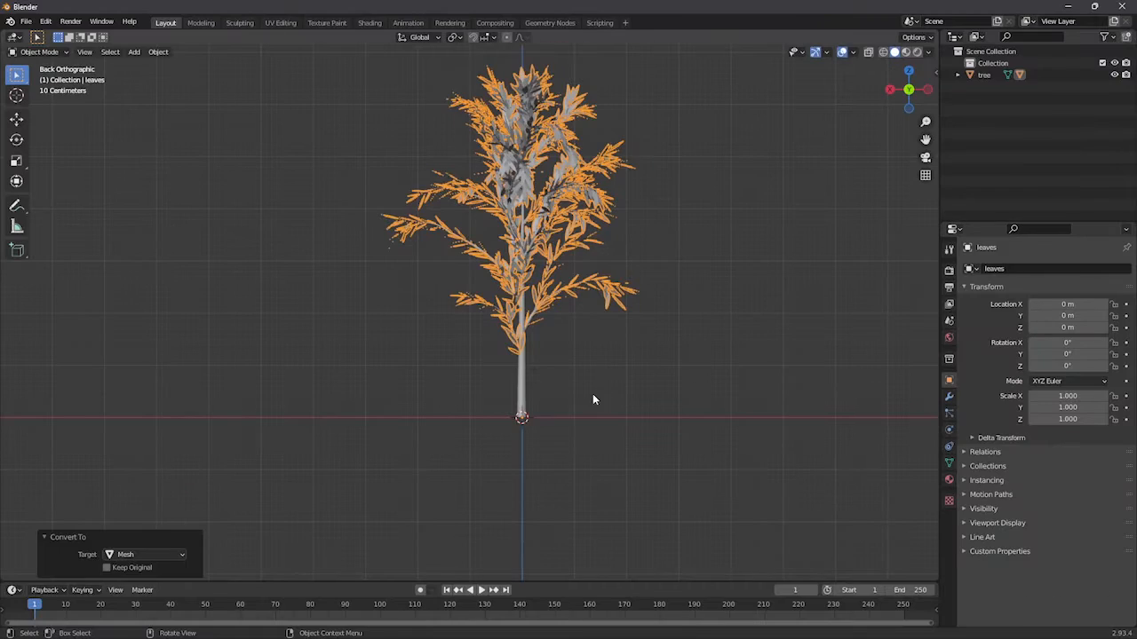
pyautogui.click(522, 399)
pyautogui.click(592, 385)
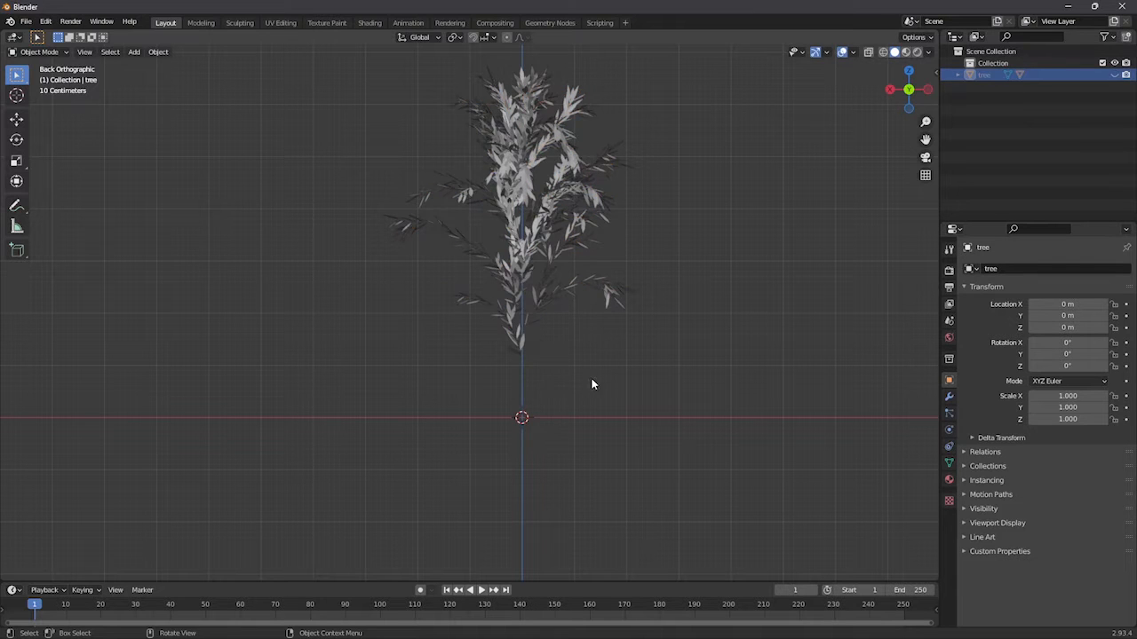
# Duplicate the leaves and place the copy 5 m along the X axis
pyautogui.click(552, 256)
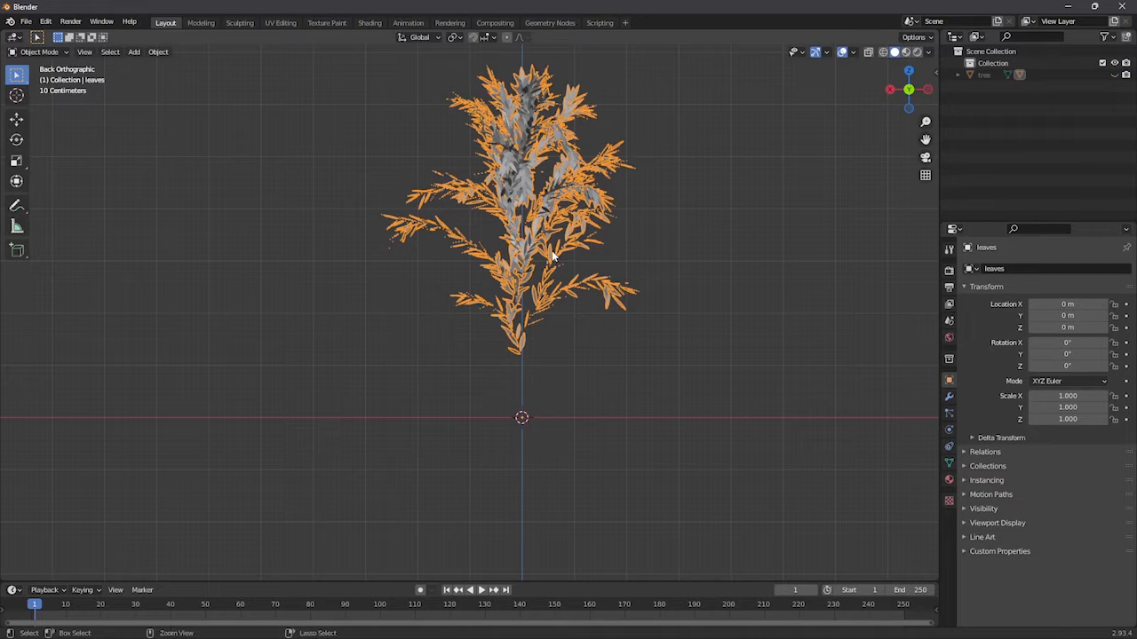
pyautogui.hotkey('shift', 'd')
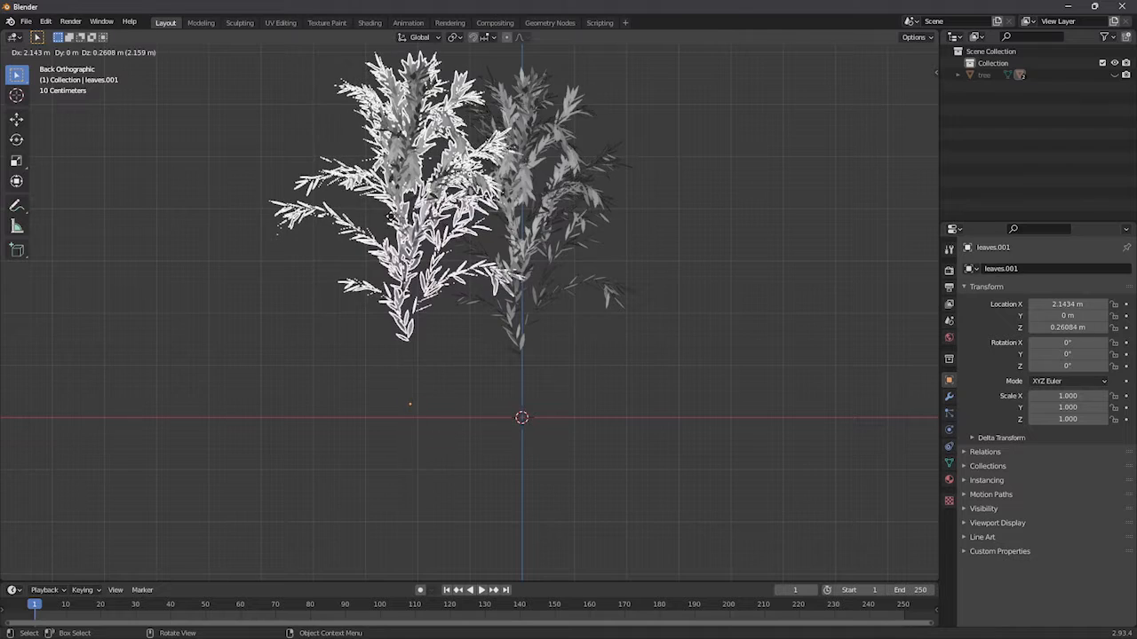
pyautogui.press('x')
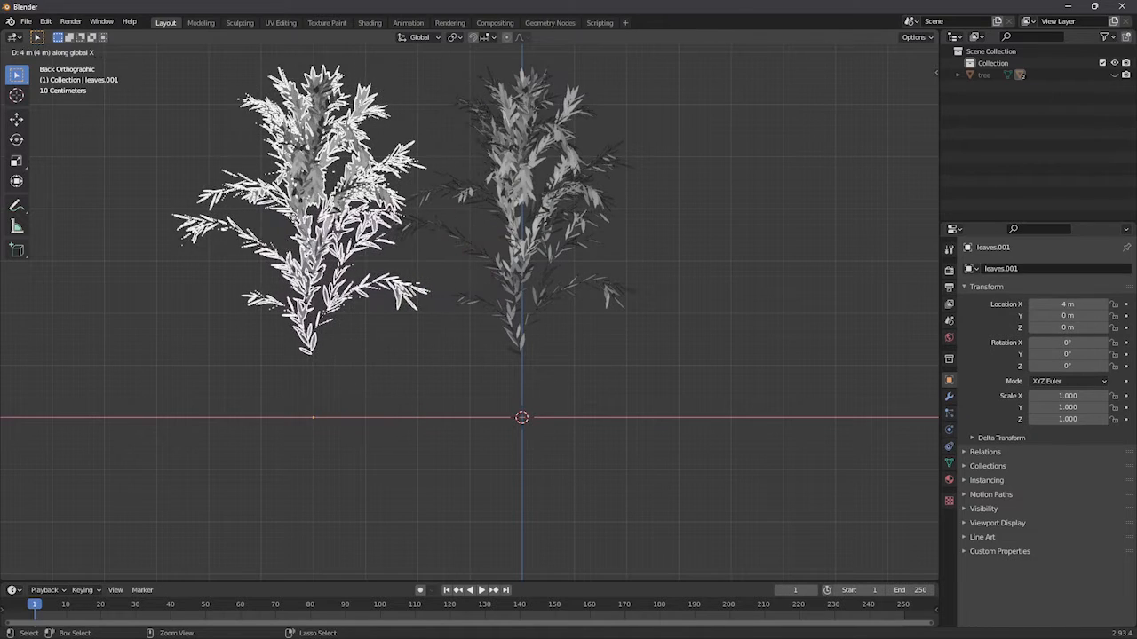
pyautogui.click(233, 224)
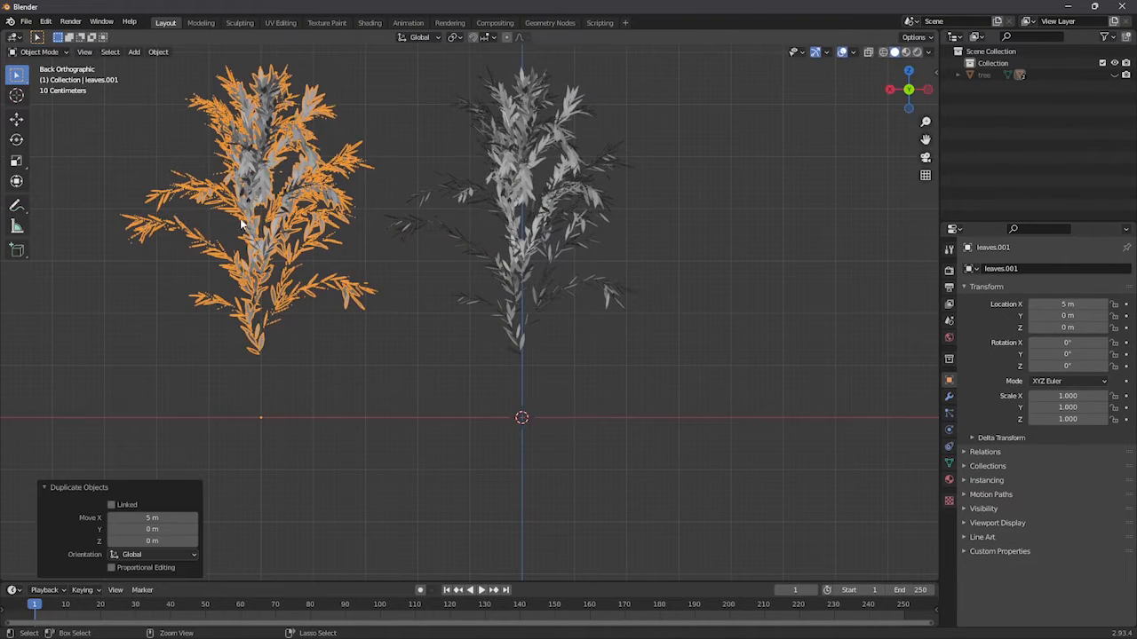
# Duplicate the first leaves copy and place the second copy 5 m further along X
pyautogui.keyDown('shift'); pyautogui.moveTo(234, 224); pyautogui.dragTo(461, 237, button='middle'); pyautogui.keyUp('shift')
pyautogui.scroll(-2, 391, 223)
pyautogui.keyDown('shift'); pyautogui.moveTo(334, 211); pyautogui.dragTo(373, 213, button='middle'); pyautogui.keyUp('shift')
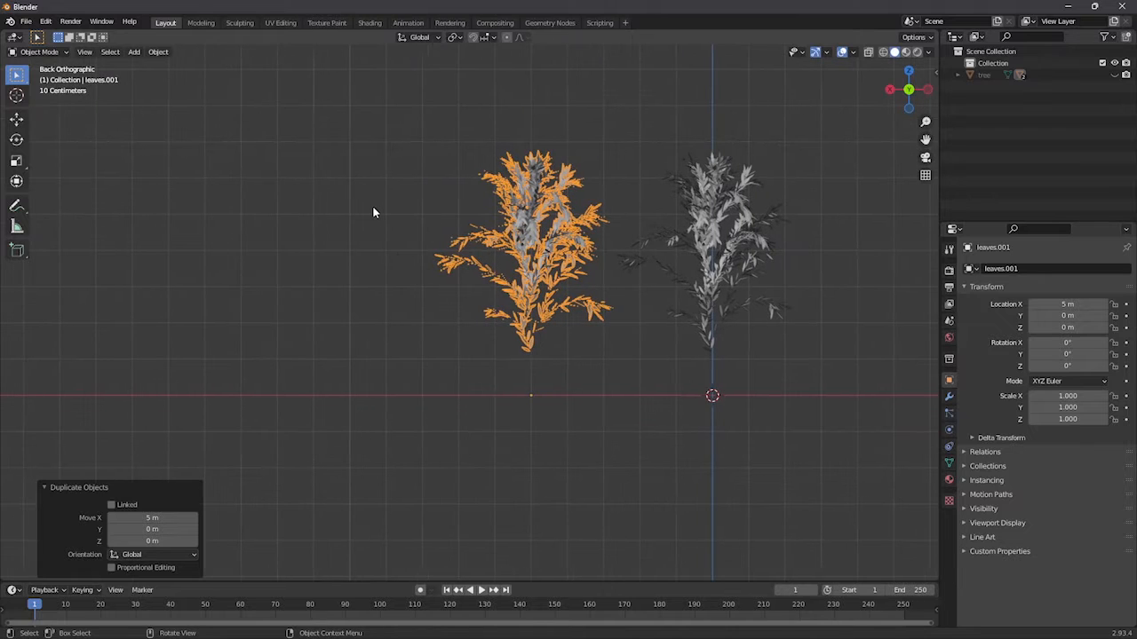
pyautogui.hotkey('shift', 'd')
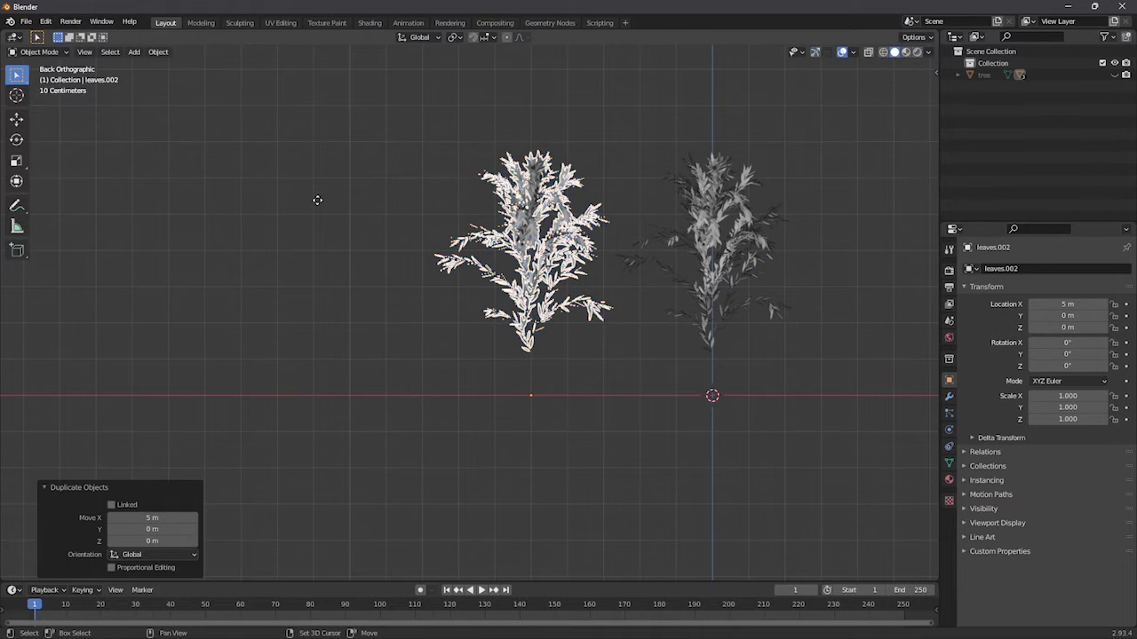
pyautogui.press('x')
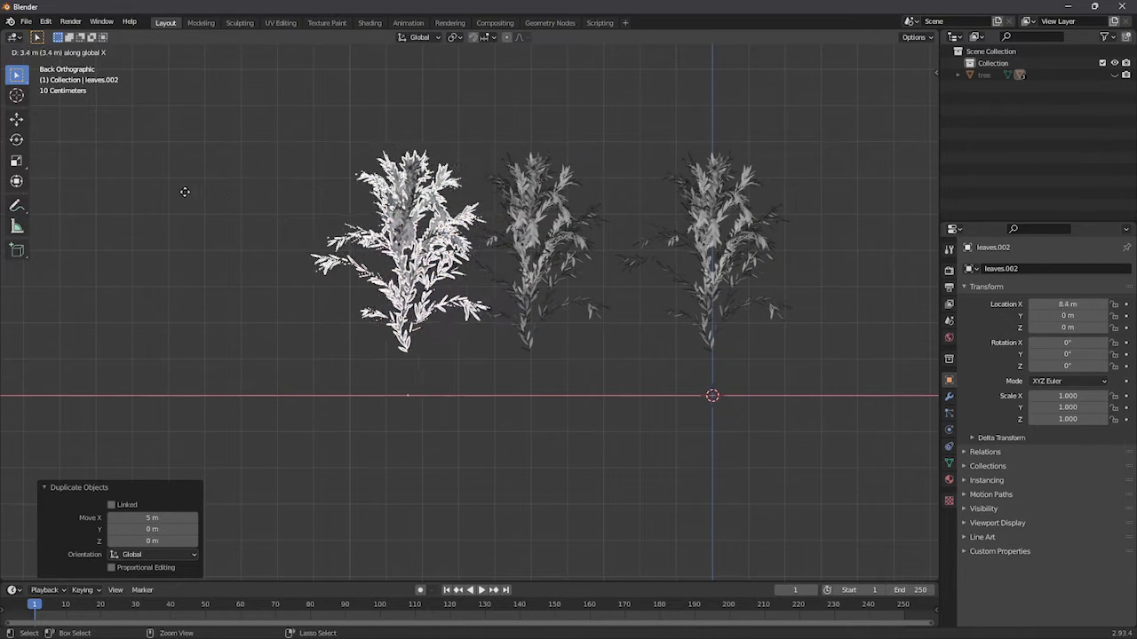
pyautogui.click(135, 190)
# Duplicate the second leaves copy and place the third copy at 15 m along X
pyautogui.keyDown('shift'); pyautogui.moveTo(222, 230); pyautogui.dragTo(293, 231, button='middle'); pyautogui.keyUp('shift')
pyautogui.hotkey('shift', 'd')
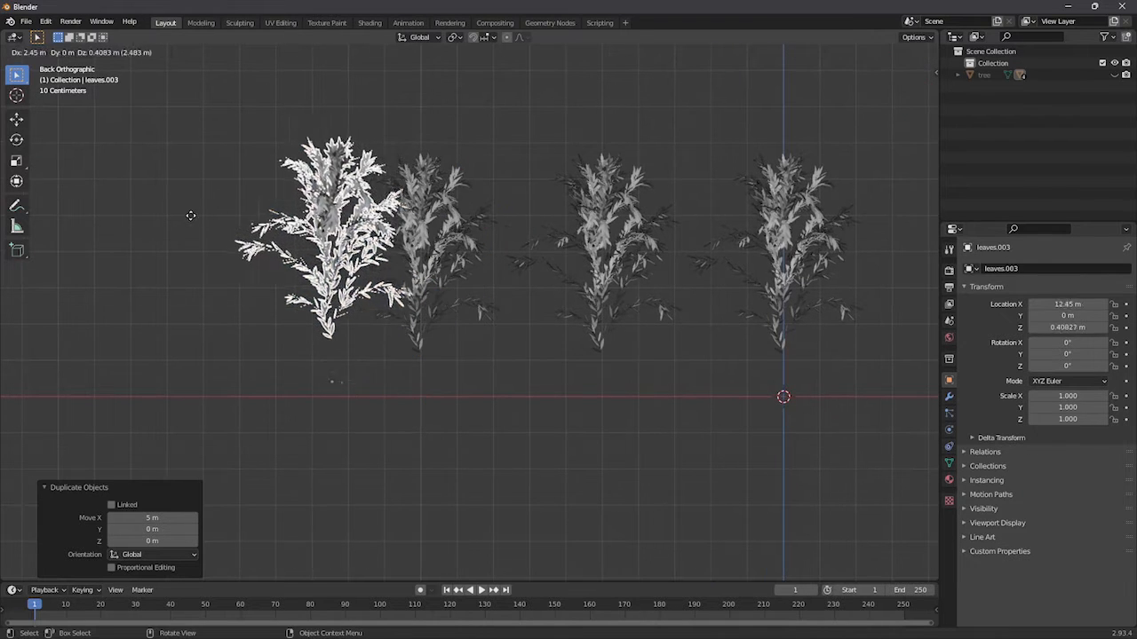
pyautogui.press('x')
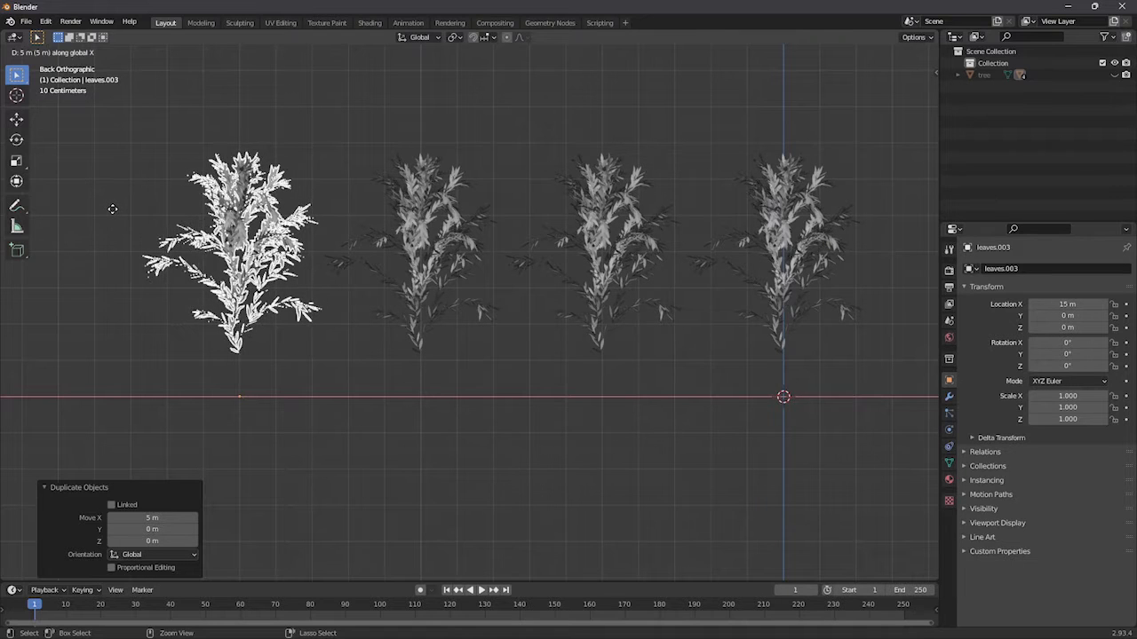
pyautogui.click(112, 209)
# Examine the original leaves and the copy nearest to it
pyautogui.click(462, 396)
pyautogui.keyDown('shift'); pyautogui.moveTo(629, 412); pyautogui.dragTo(591, 411, button='middle'); pyautogui.keyUp('shift')
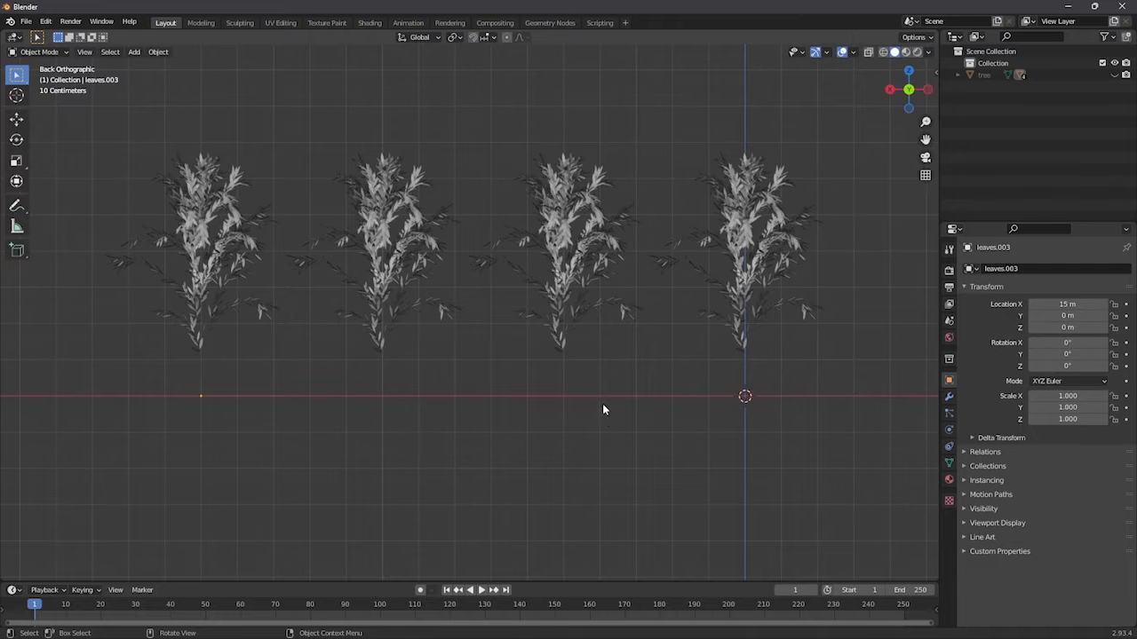
pyautogui.click(769, 291)
pyautogui.click(644, 352)
pyautogui.click(577, 230)
pyautogui.scroll(3, 680, 265)
pyautogui.keyDown('shift'); pyautogui.moveTo(680, 264); pyautogui.dragTo(544, 296, button='middle'); pyautogui.keyUp('shift')
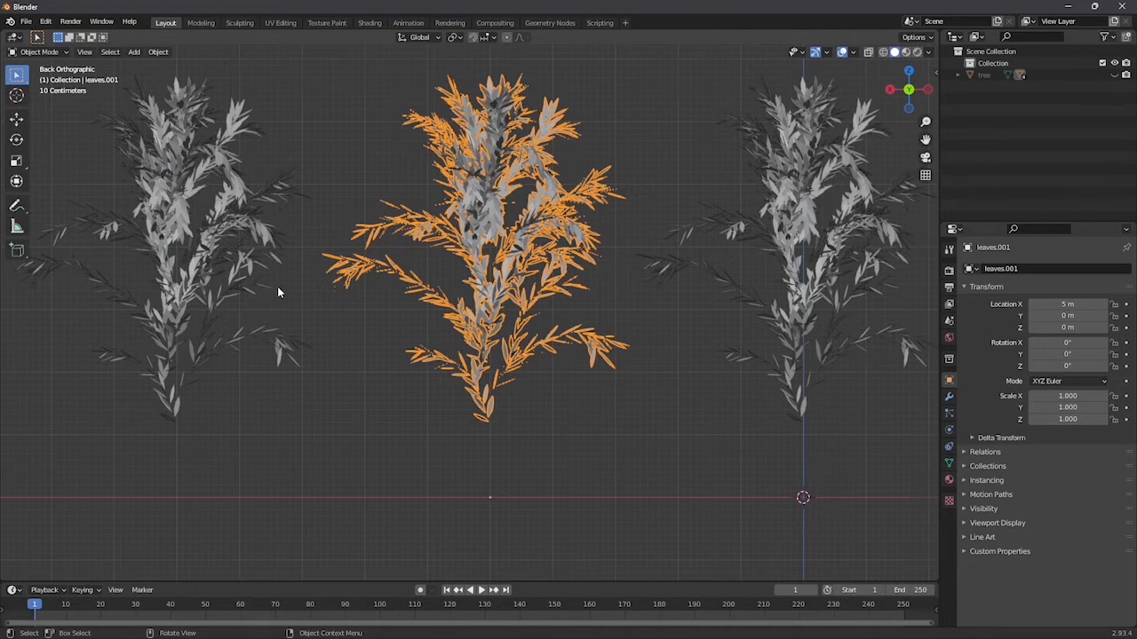
pyautogui.scroll(-3, 277, 287)
pyautogui.keyDown('shift'); pyautogui.moveTo(277, 287); pyautogui.dragTo(421, 278, button='middle'); pyautogui.keyUp('shift')
# Add a Remesh modifier to the leaves copy farthest from the original and turn on Smooth Shading
pyautogui.click(289, 236)
pyautogui.keyDown('shift'); pyautogui.moveTo(353, 222); pyautogui.dragTo(499, 221, button='middle'); pyautogui.keyUp('shift')
pyautogui.scroll(7, 596, 296)
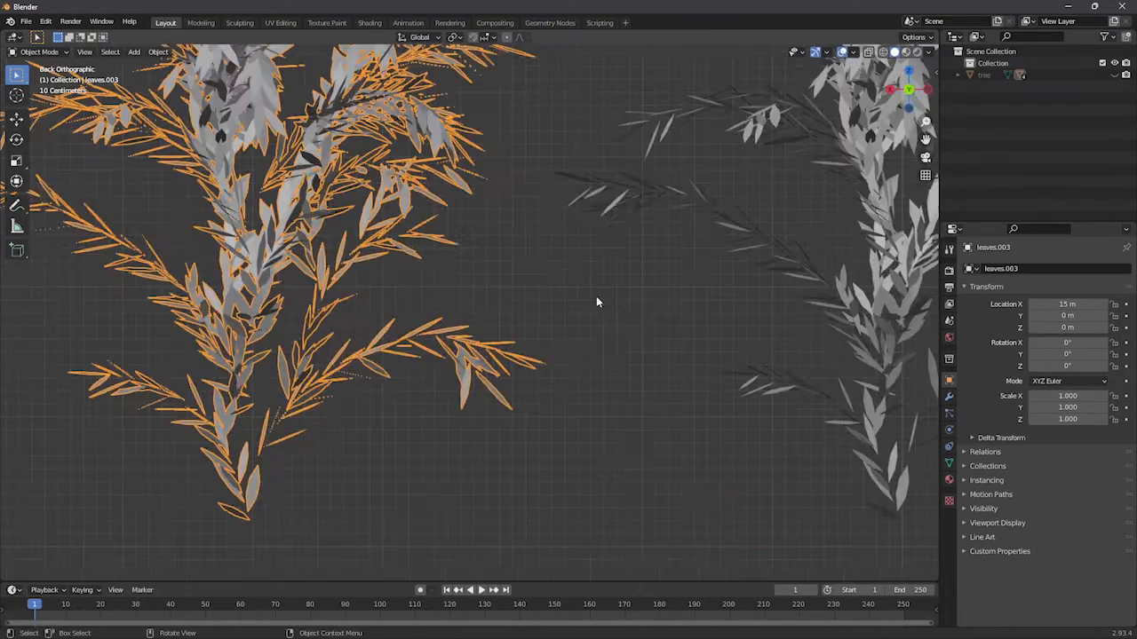
pyautogui.keyDown('shift'); pyautogui.moveTo(596, 302); pyautogui.dragTo(689, 360, button='middle'); pyautogui.keyUp('shift')
pyautogui.click(948, 396)
pyautogui.click(1009, 271)
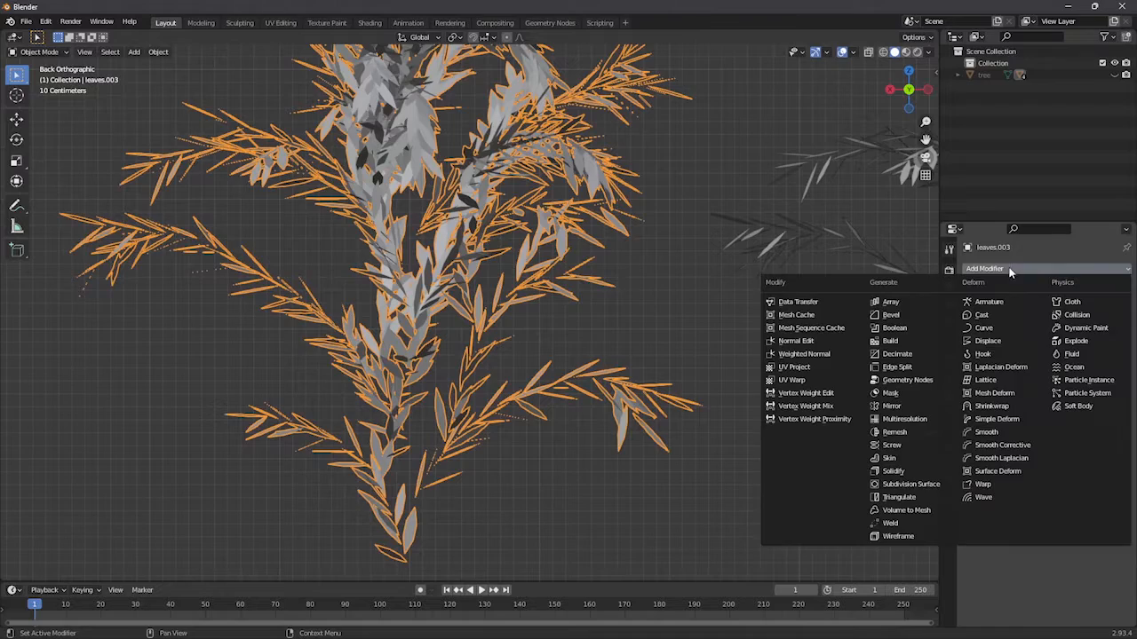
pyautogui.click(916, 433)
pyautogui.keyDown('shift'); pyautogui.moveTo(561, 346); pyautogui.dragTo(610, 350, button='middle'); pyautogui.keyUp('shift')
pyautogui.click(1033, 350)
# Apply the Remesh modifier to the farthest leaves copy and show its mesh in wireframe in Edit Mode
pyautogui.moveTo(573, 299)
pyautogui.mouseDown(button='middle')
pyautogui.moveTo(554, 265)
pyautogui.moveTo(735, 266)
pyautogui.moveTo(622, 290)
pyautogui.moveTo(540, 284)
pyautogui.moveTo(540, 325)
pyautogui.moveTo(568, 302)
pyautogui.mouseUp(button='middle')
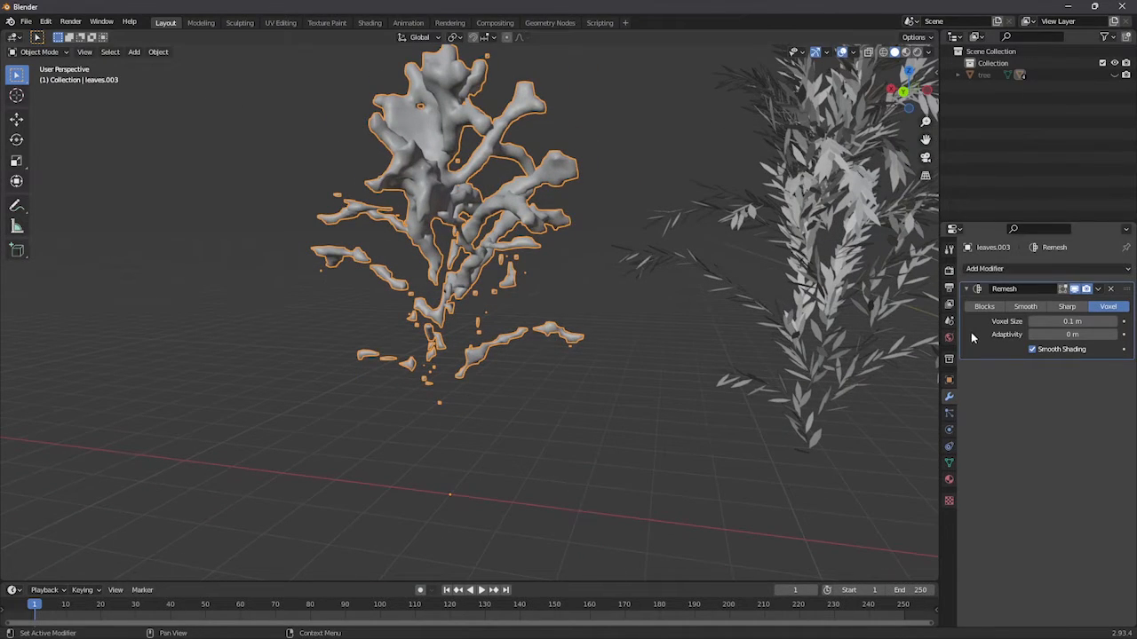
pyautogui.moveTo(532, 444); pyautogui.dragTo(581, 392, button='middle')
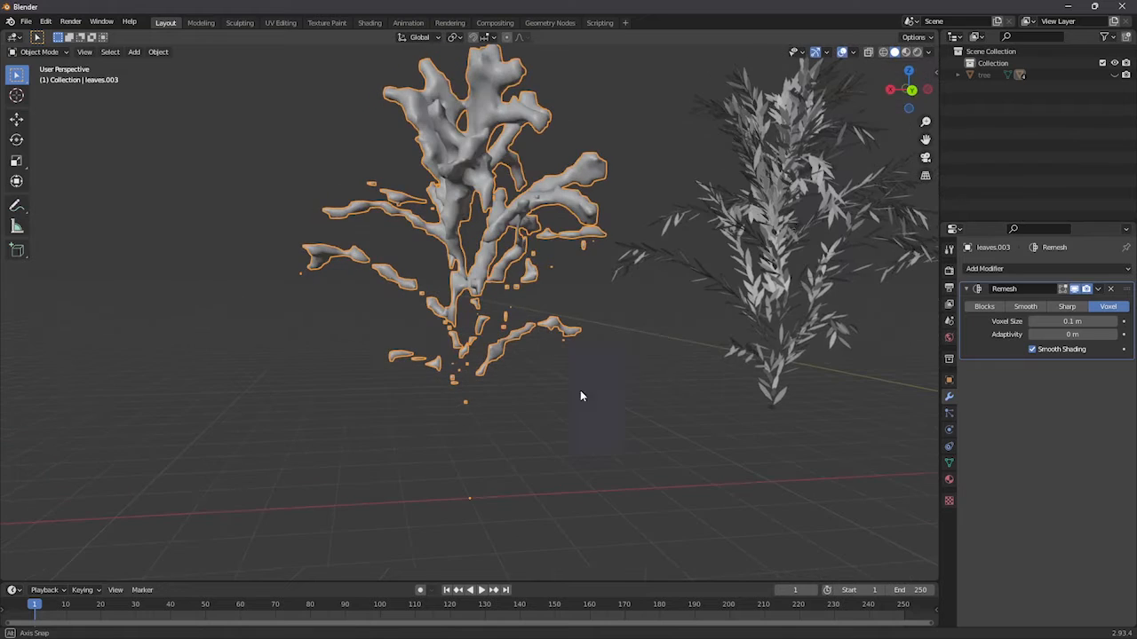
pyautogui.click(912, 91)
pyautogui.scroll(4, 500, 417)
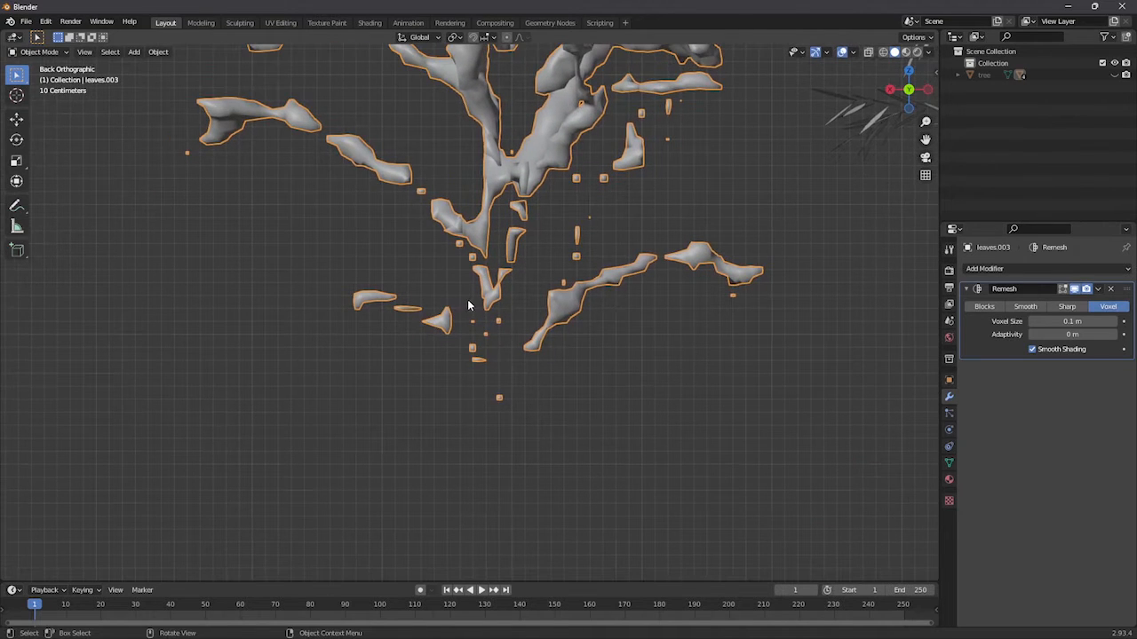
pyautogui.press('Tab')
pyautogui.press('Tab')
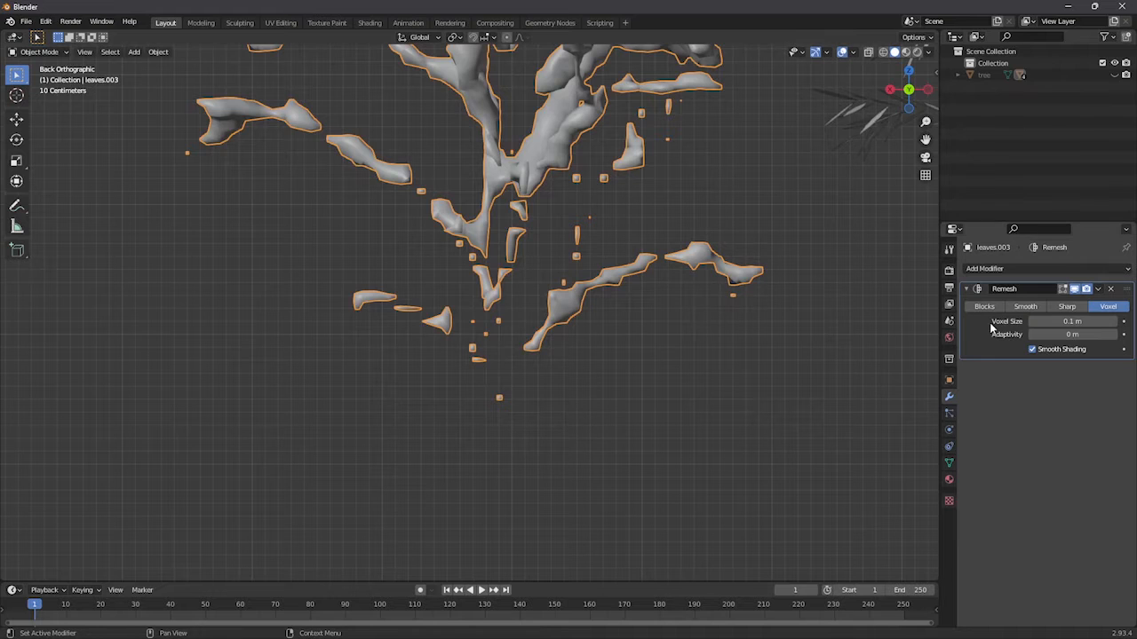
pyautogui.hotkey('ctrl', 'a')
pyautogui.press('Tab')
pyautogui.press('z')
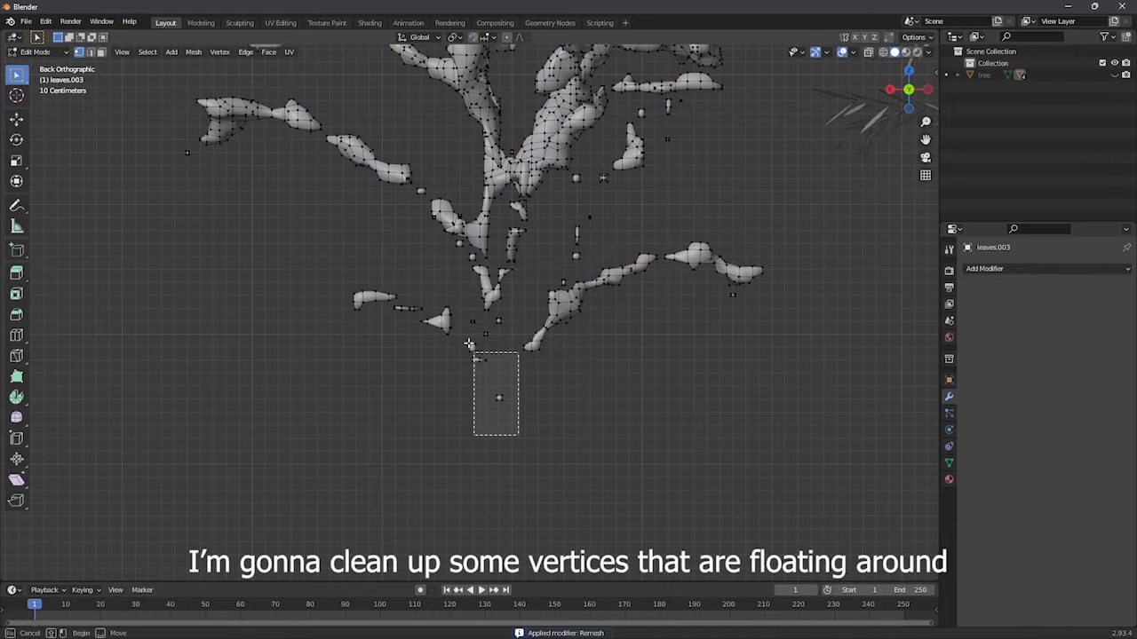
pyautogui.click(373, 400)
# Delete the floating vertices below the lowest point of the central foliage
pyautogui.moveTo(462, 311); pyautogui.dragTo(520, 433)
pyautogui.press('x')
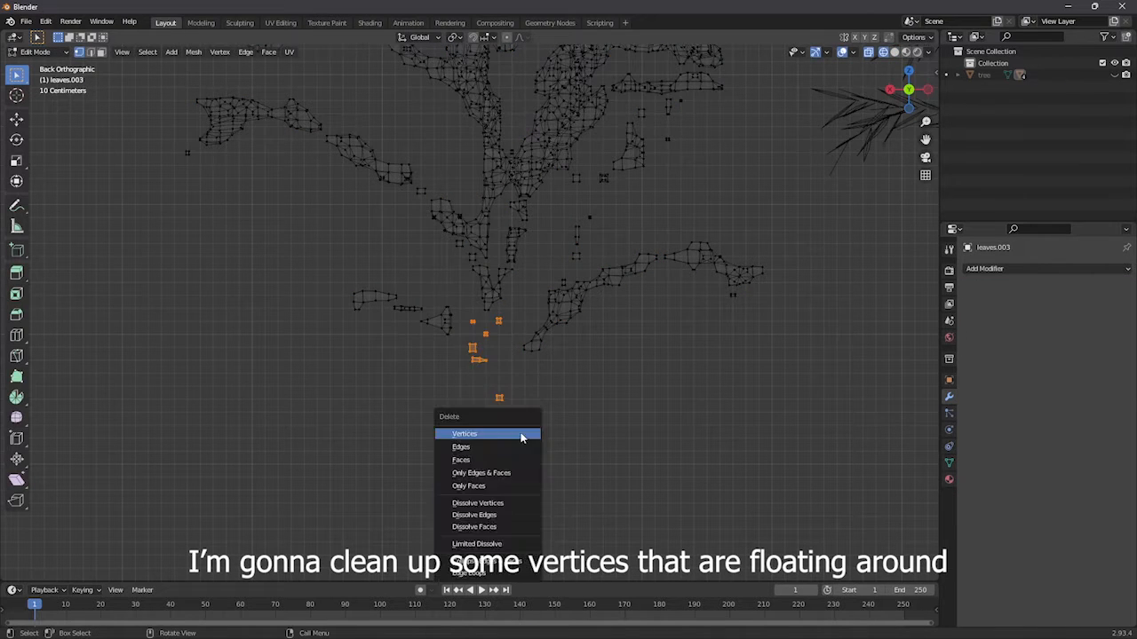
pyautogui.click(454, 436)
# Delete the stray vertices between the central stem and the right-hand branches and beyond the left branch tip
pyautogui.scroll(2, 672, 393)
pyautogui.press('x')
pyautogui.click(599, 278)
pyautogui.keyDown('shift'); pyautogui.moveTo(619, 305); pyautogui.dragTo(655, 385, button='middle'); pyautogui.keyUp('shift')
pyautogui.moveTo(214, 309); pyautogui.dragTo(261, 325)
pyautogui.press('x')
pyautogui.click(226, 307)
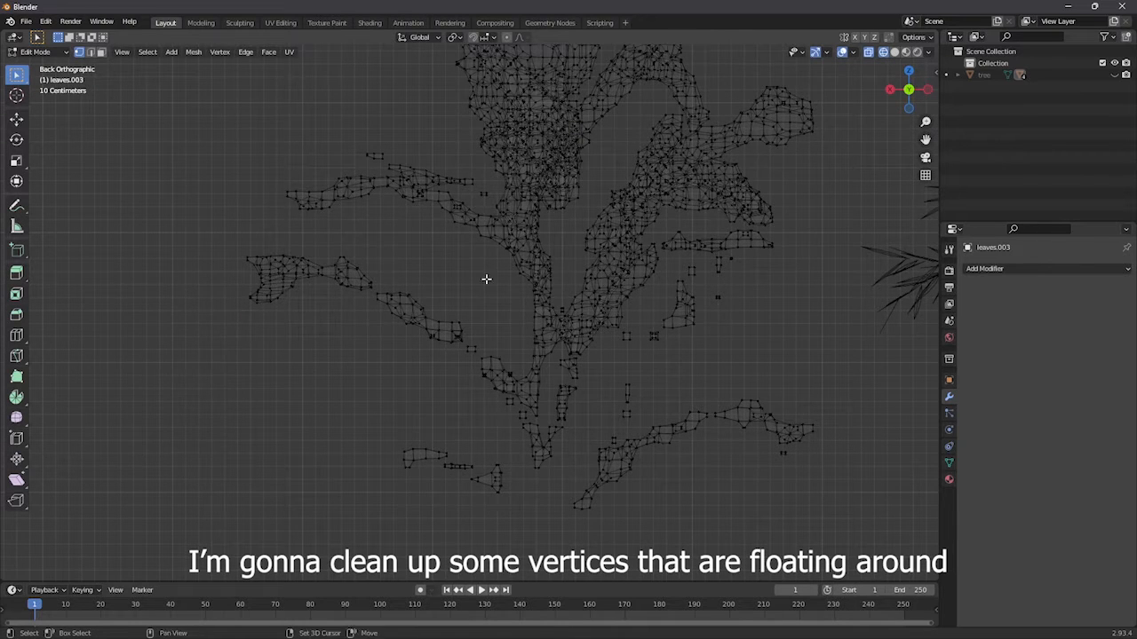
# Delete the floating fragments beside the central foliage and above the upper-left branch
pyautogui.scroll(3, 485, 279)
pyautogui.press('x')
pyautogui.click(387, 329)
pyautogui.moveTo(222, 254); pyautogui.dragTo(289, 284)
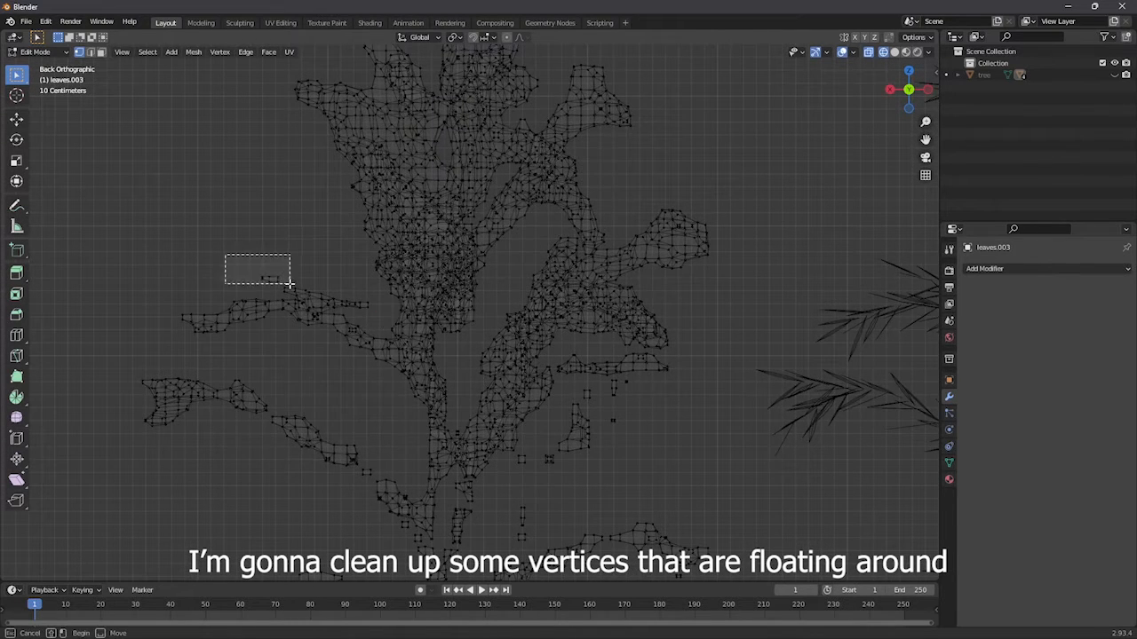
pyautogui.press('x')
pyautogui.click(289, 286)
# Delete the small loose vertex clusters just below the short right-hand branch
pyautogui.keyDown('shift'); pyautogui.moveTo(642, 434); pyautogui.dragTo(588, 407, button='middle'); pyautogui.keyUp('shift')
pyautogui.moveTo(598, 413); pyautogui.dragTo(546, 353)
pyautogui.press('x')
pyautogui.click(548, 354)
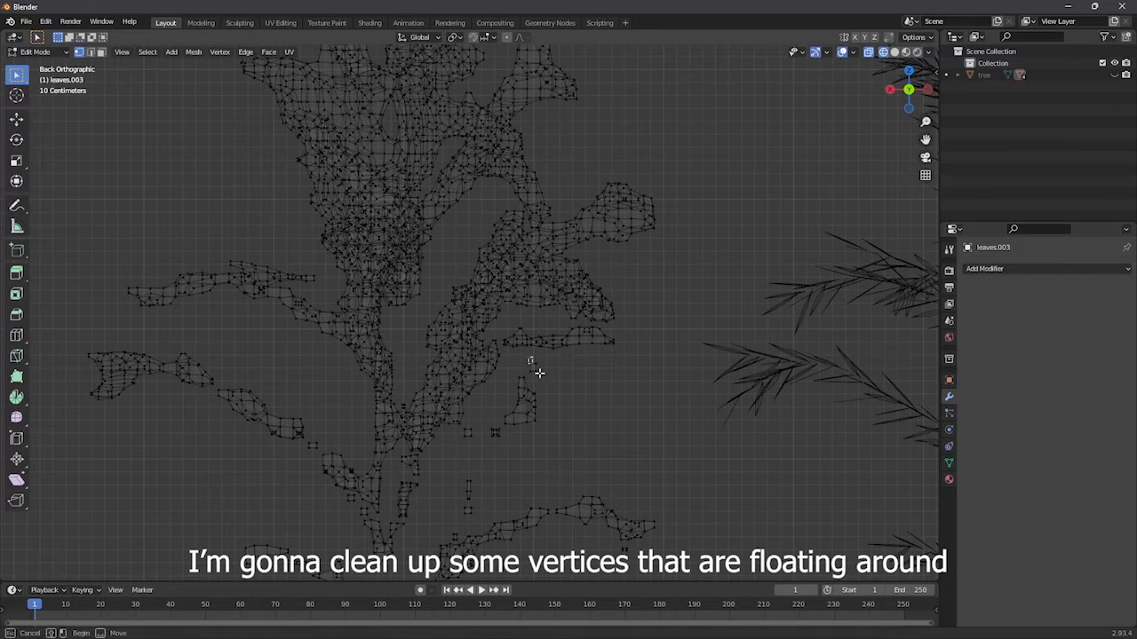
pyautogui.press('x')
pyautogui.click(524, 376)
# Delete the floating vertex fragments around the lower-right branch
pyautogui.scroll(-2, 562, 345)
pyautogui.keyDown('shift'); pyautogui.moveTo(562, 345); pyautogui.dragTo(562, 343, button='middle'); pyautogui.keyUp('shift')
pyautogui.moveTo(509, 414); pyautogui.dragTo(623, 440)
pyautogui.press('x')
pyautogui.moveTo(496, 403)
pyautogui.mouseDown()
pyautogui.moveTo(469, 373)
pyautogui.moveTo(506, 393)
pyautogui.mouseUp()
pyautogui.click(470, 380)
pyautogui.press('x')
pyautogui.click(506, 394)
pyautogui.moveTo(470, 435); pyautogui.dragTo(470, 436)
pyautogui.press('x')
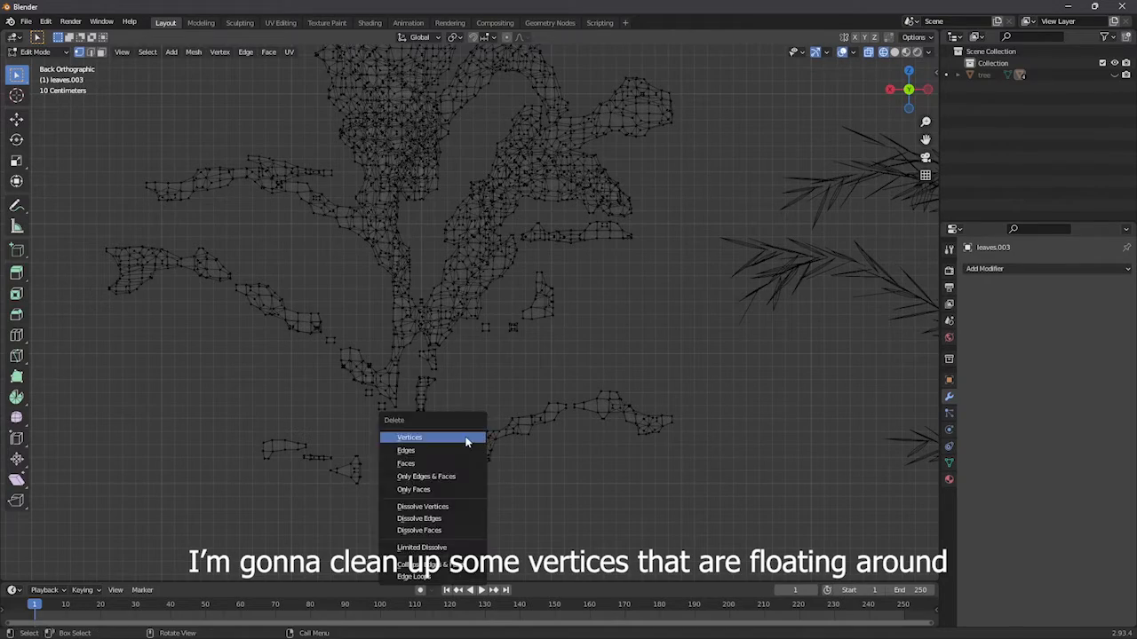
pyautogui.click(471, 435)
# Delete another group of stray vertices beside the lower branches
pyautogui.moveTo(532, 395); pyautogui.dragTo(514, 330, button='middle')
pyautogui.press('x')
pyautogui.click(647, 343)
pyautogui.rightClick(432, 399)
# Isolate the small detached fragment near the lower stem from a side angle and delete its vertices
pyautogui.scroll(3, 486, 339)
pyautogui.scroll(4, 513, 329)
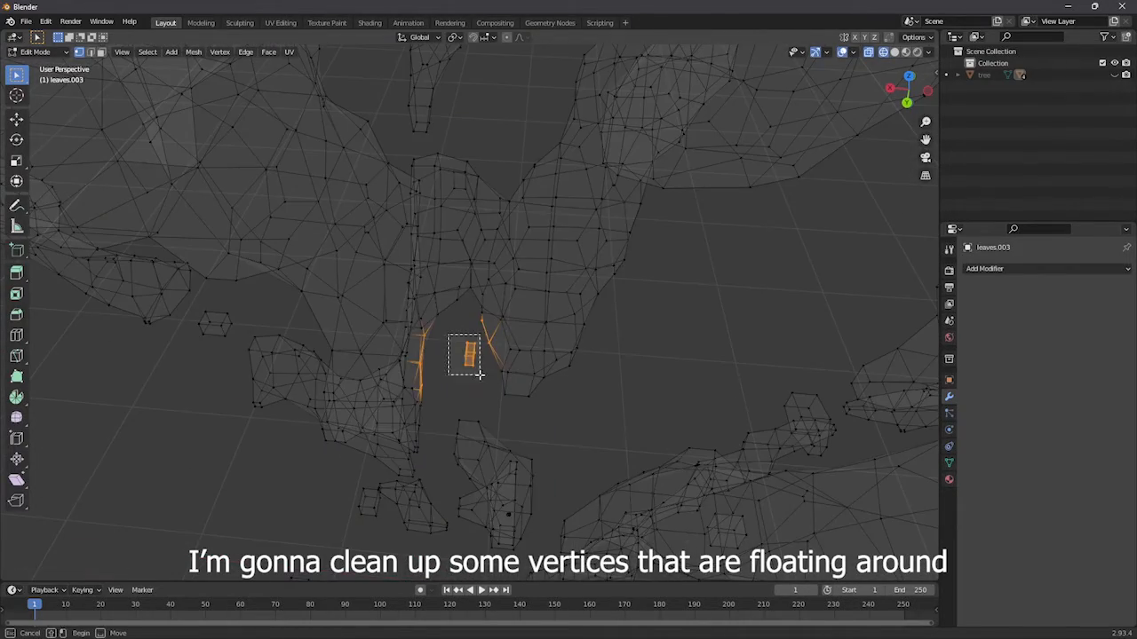
pyautogui.scroll(-8, 479, 374)
pyautogui.moveTo(479, 374); pyautogui.dragTo(598, 374, button='middle')
pyautogui.moveTo(539, 351); pyautogui.dragTo(576, 381)
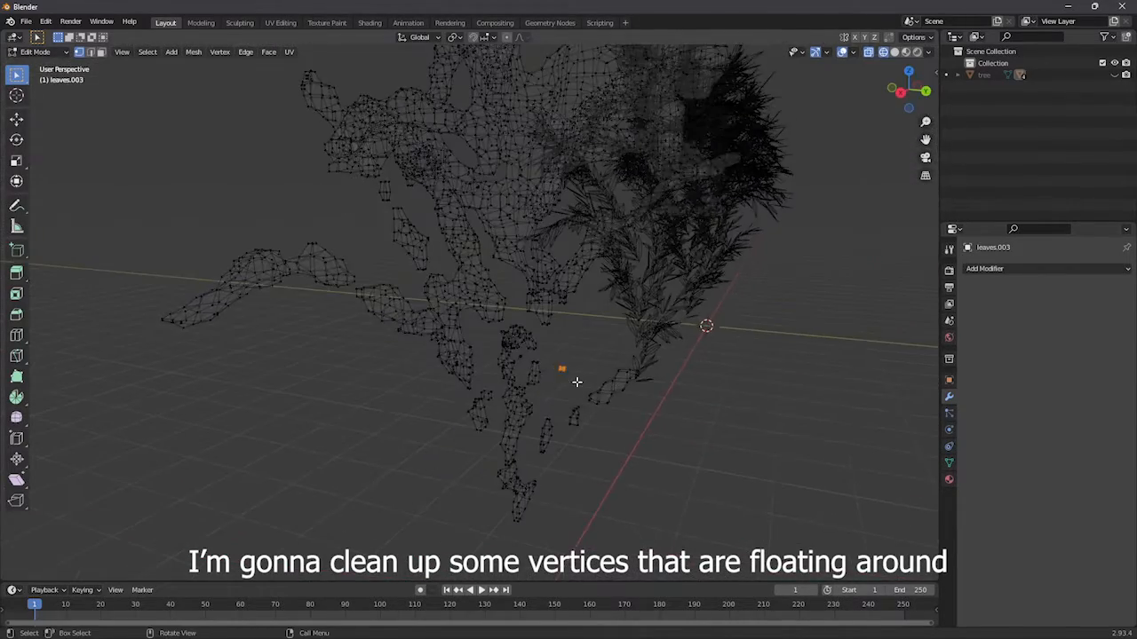
pyautogui.press('x')
pyautogui.click(575, 380)
# Delete the remaining floating vertex fragments around the thin lower stem and beneath the main mass of the remeshed leaves
pyautogui.press('x')
pyautogui.moveTo(515, 352)
pyautogui.mouseDown()
pyautogui.moveTo(528, 364)
pyautogui.moveTo(616, 373)
pyautogui.mouseUp()
pyautogui.click(528, 365)
pyautogui.scroll(4, 548, 359)
pyautogui.scroll(4, 599, 338)
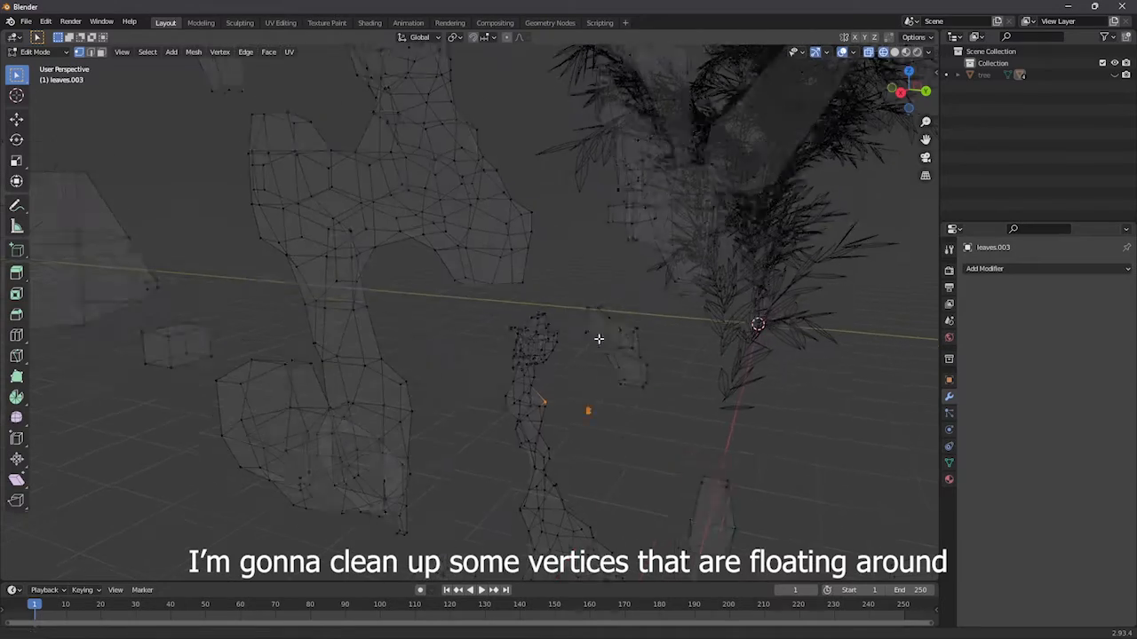
pyautogui.press('x')
pyautogui.click(597, 417)
pyautogui.moveTo(597, 418); pyautogui.dragTo(532, 275, button='middle')
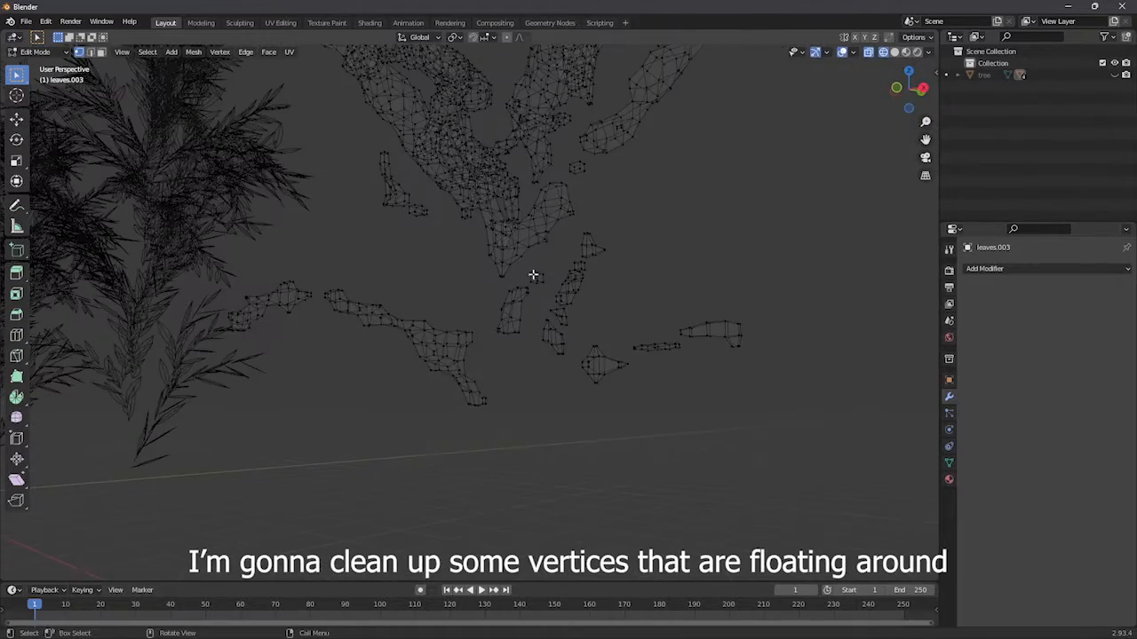
pyautogui.press('x')
pyautogui.click(552, 282)
# Return to Object Mode and display all the leaf copies in solid shading from the back view
pyautogui.click(920, 92)
pyautogui.scroll(-5, 666, 330)
pyautogui.press('Tab')
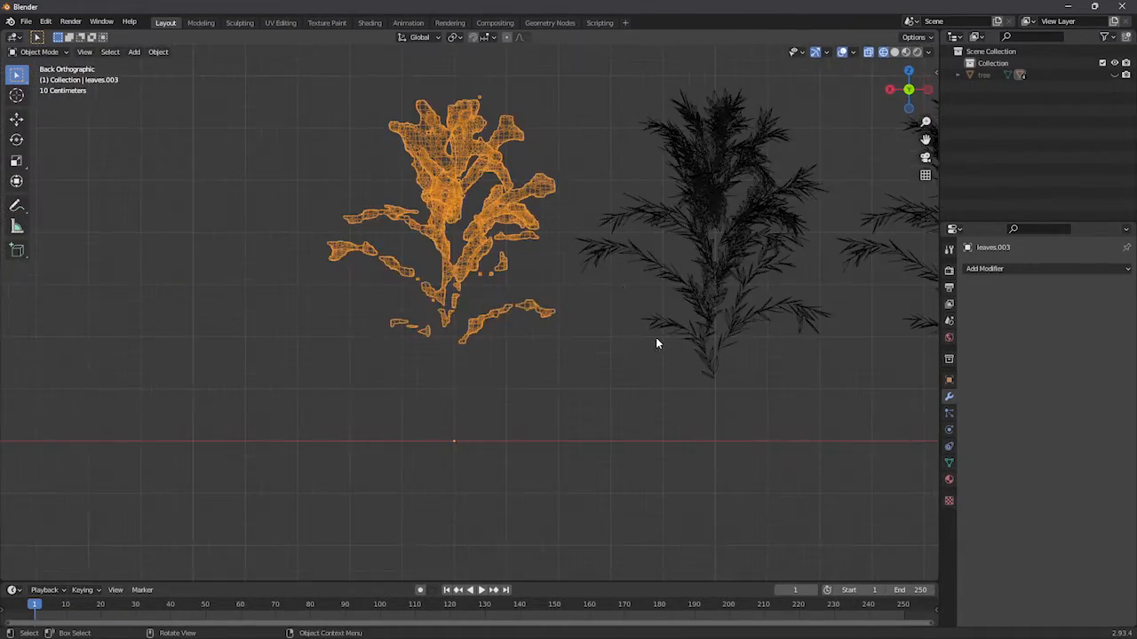
pyautogui.keyDown('shift'); pyautogui.moveTo(655, 337); pyautogui.dragTo(564, 386, button='middle'); pyautogui.keyUp('shift')
pyautogui.press('z')
pyautogui.click(670, 224)
pyautogui.moveTo(500, 176)
pyautogui.mouseDown(button='middle')
pyautogui.moveTo(664, 241)
pyautogui.moveTo(729, 233)
pyautogui.mouseUp(button='middle')
pyautogui.click(903, 88)
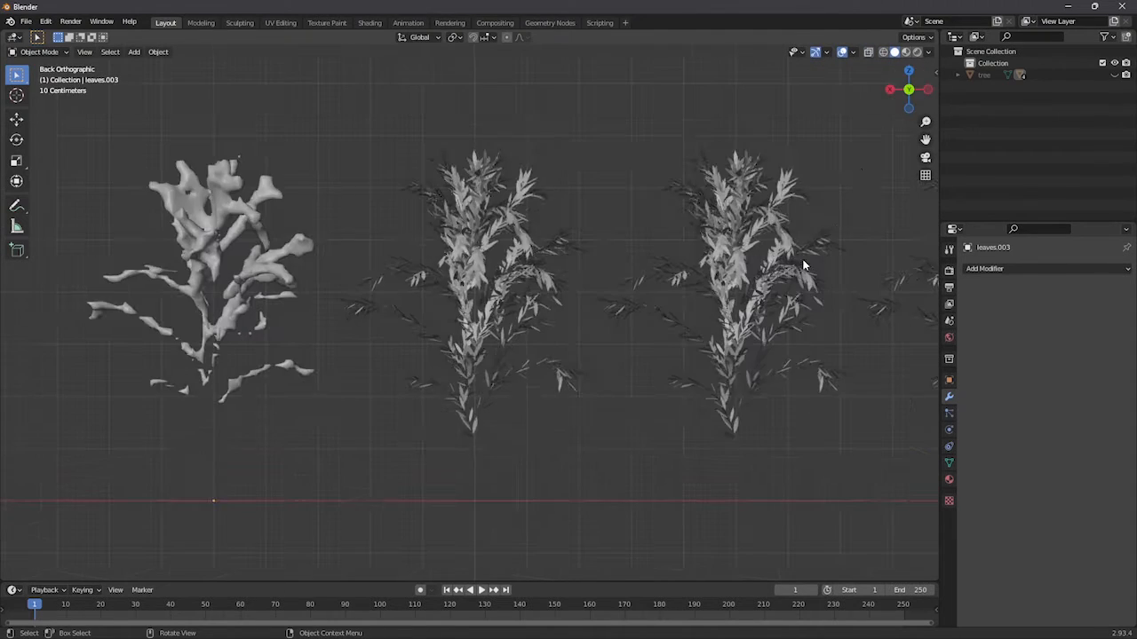
pyautogui.scroll(-4, 638, 310)
pyautogui.scroll(4, 637, 311)
# Decimate the full geometry of leaves.002, the copy beside the remeshed leaves, with a ratio of 0.2
pyautogui.click(277, 304)
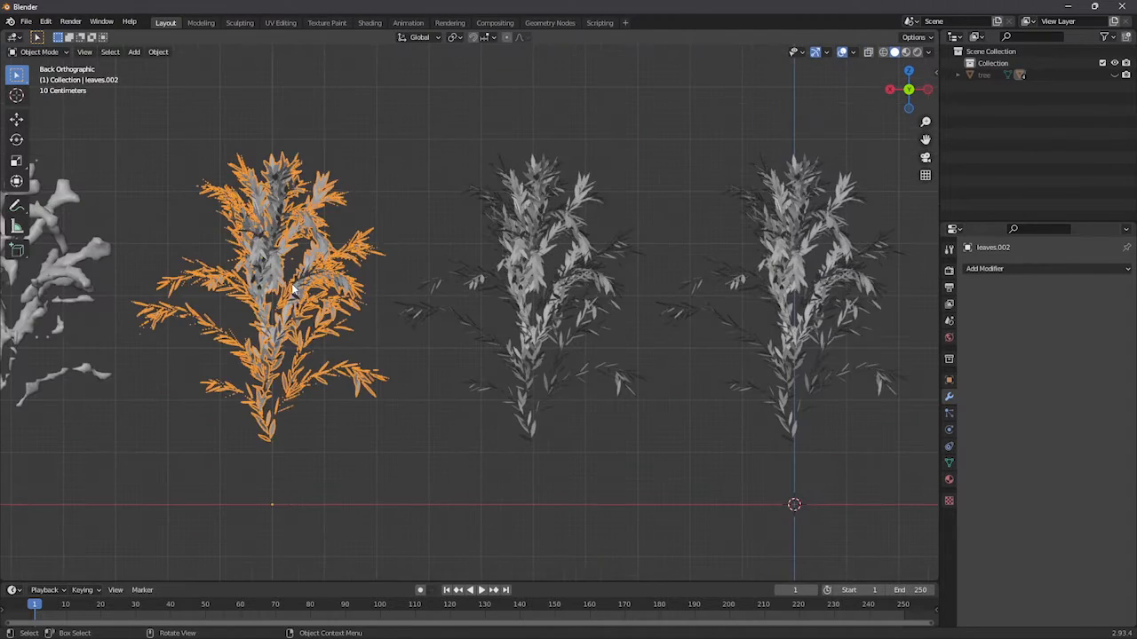
pyautogui.click(157, 51)
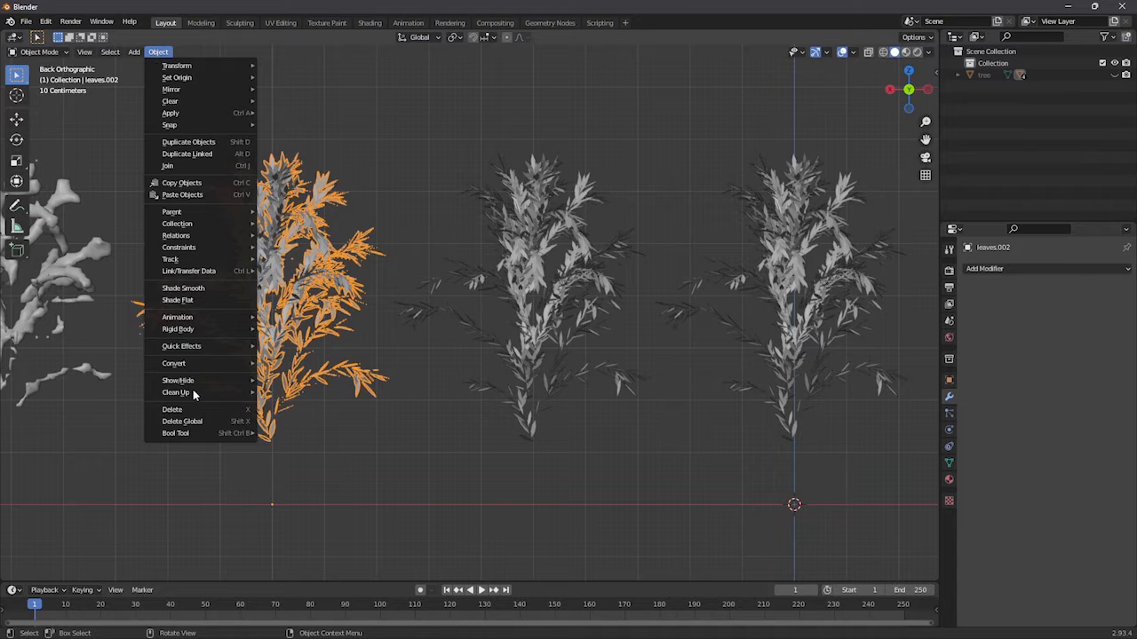
pyautogui.moveTo(200, 394)
pyautogui.press('Escape')
pyautogui.press('Tab')
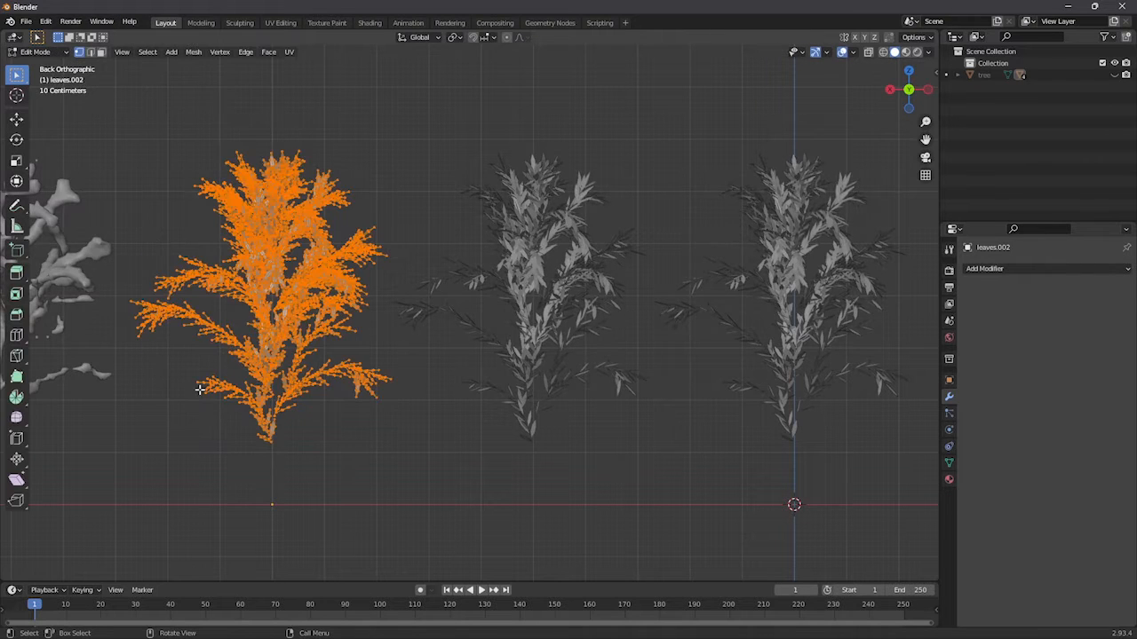
pyautogui.click(194, 51)
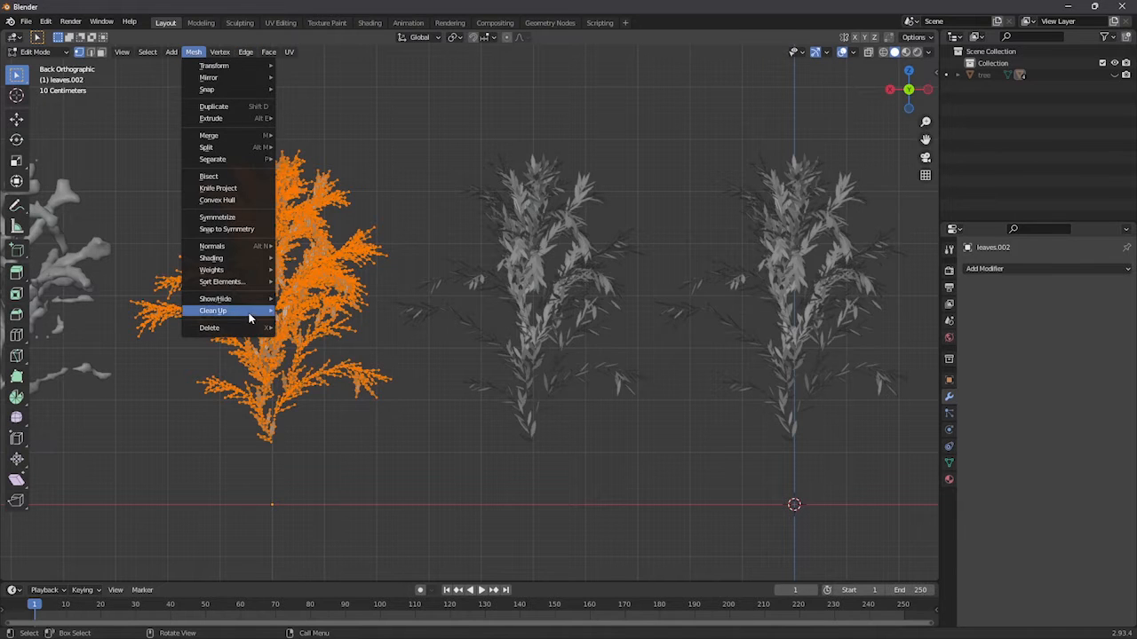
pyautogui.moveTo(248, 314)
pyautogui.click(352, 330)
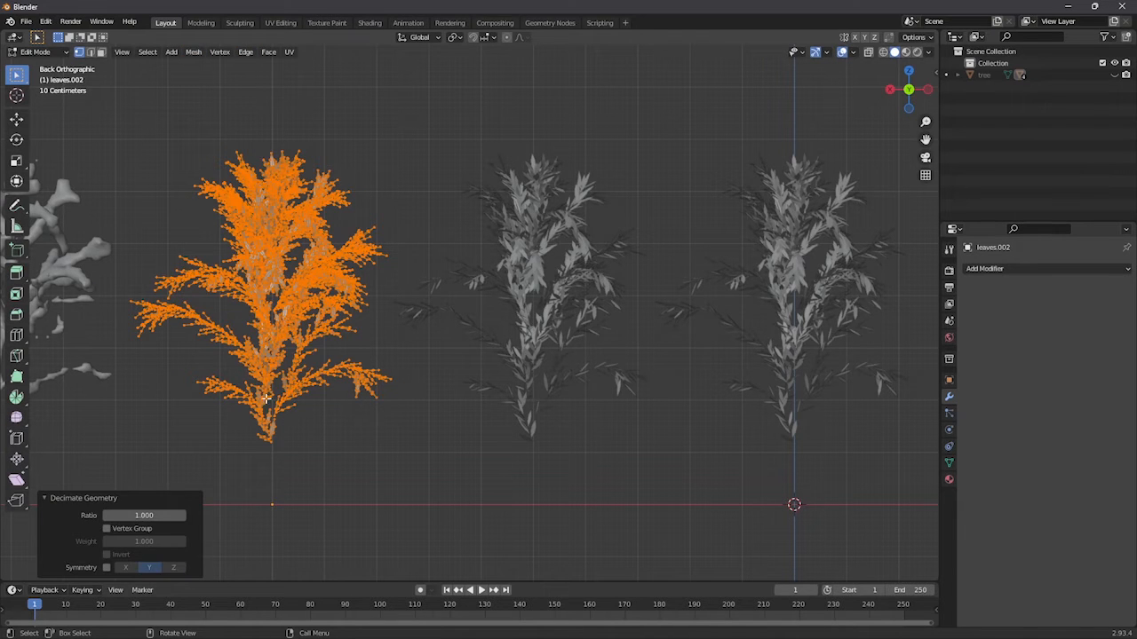
pyautogui.click(140, 506)
pyautogui.click(89, 571)
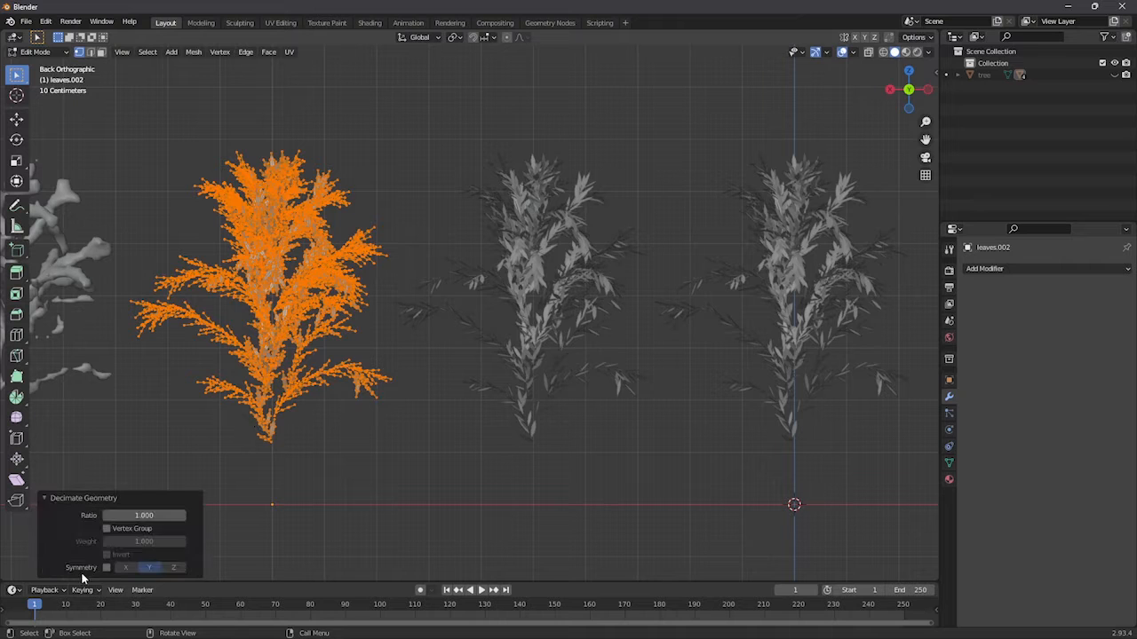
pyautogui.click(144, 514)
pyautogui.write('0.2')
pyautogui.press('Return')
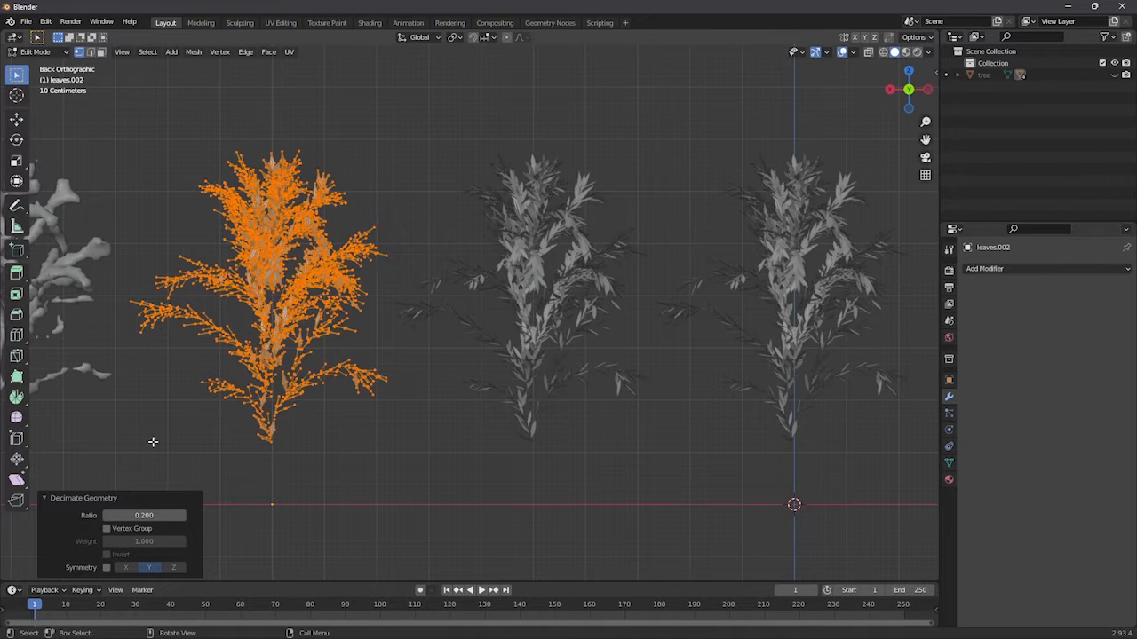
# Clean up the loose vertices and edges of leaves.002, return to Object Mode and check the thinned leaves from another angle
pyautogui.scroll(1, 245, 236)
pyautogui.scroll(2, 245, 236)
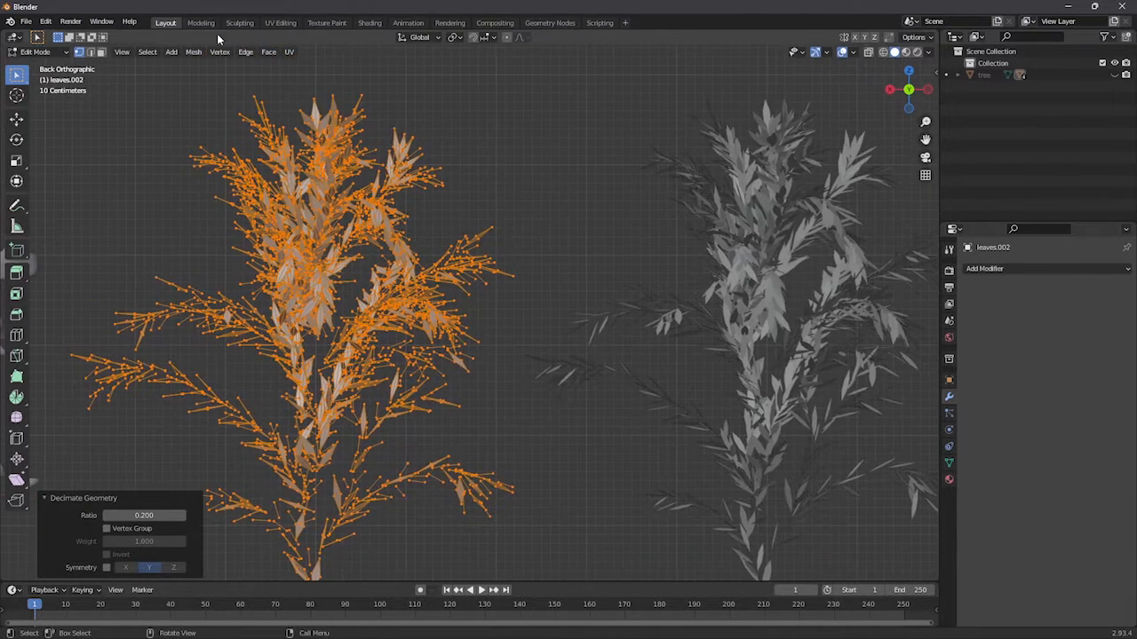
pyautogui.click(194, 52)
pyautogui.moveTo(220, 311)
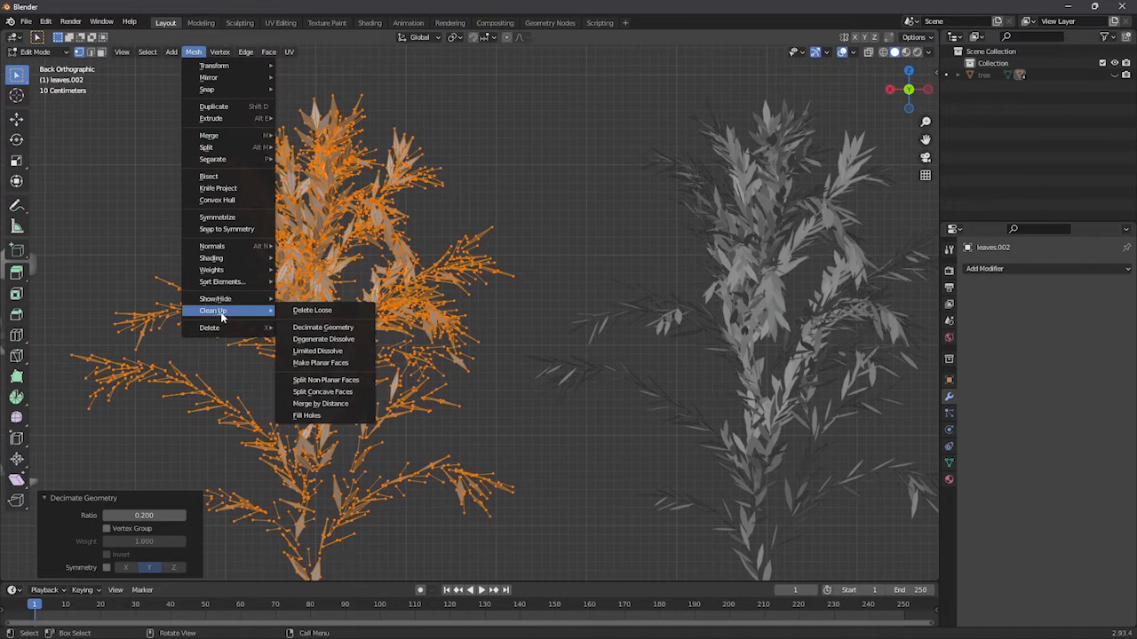
pyautogui.click(313, 311)
pyautogui.scroll(-5, 325, 480)
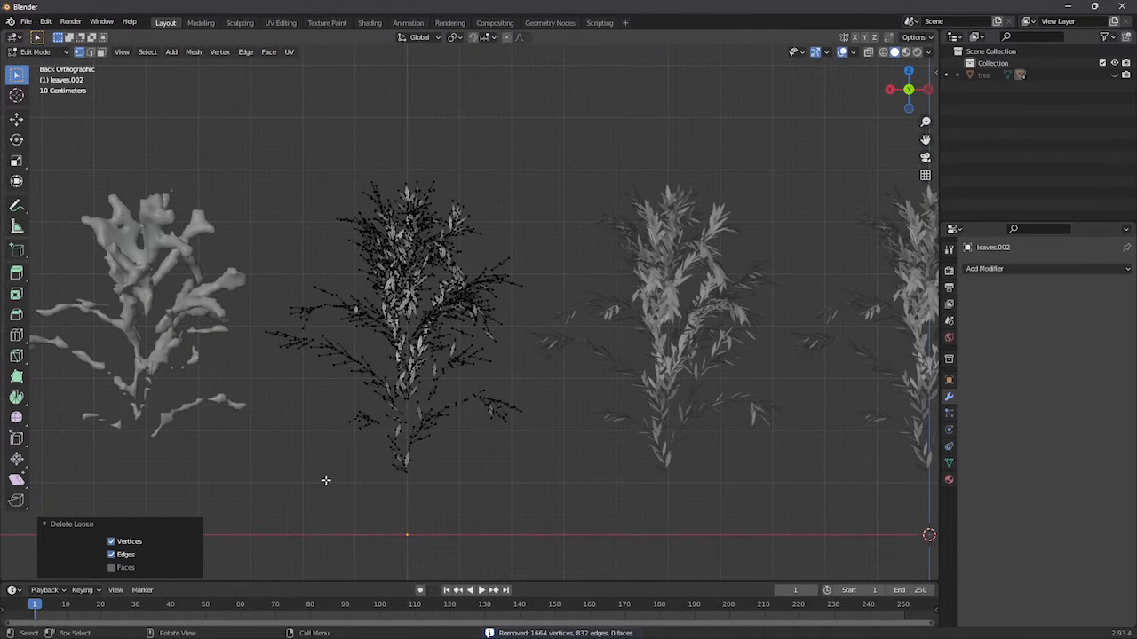
pyautogui.scroll(2, 334, 467)
pyautogui.press('Tab')
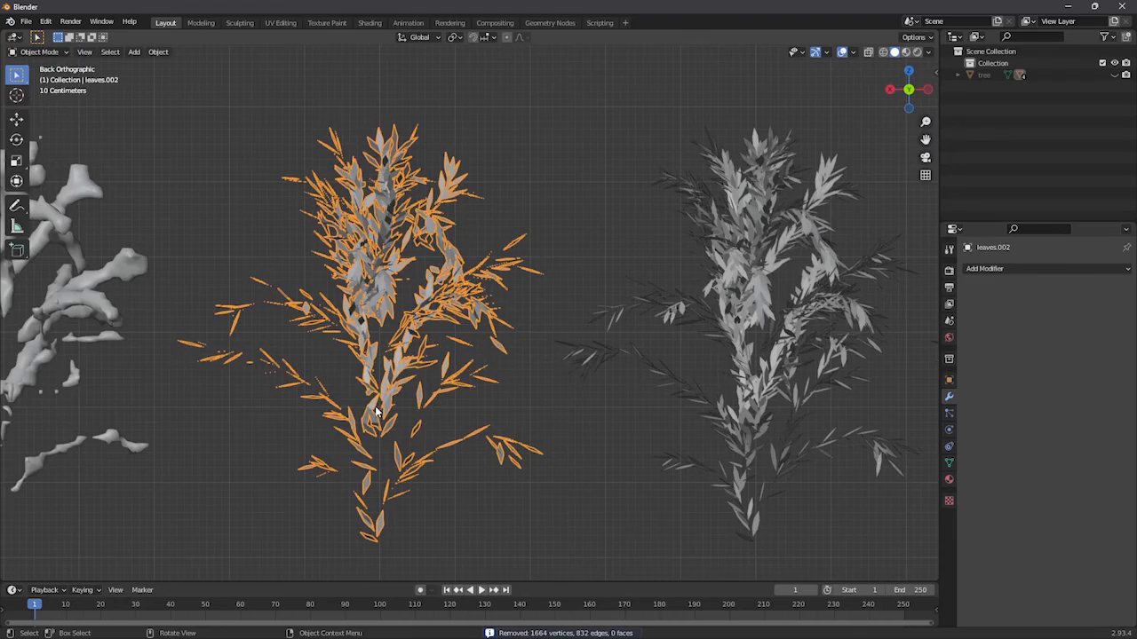
pyautogui.moveTo(377, 413); pyautogui.dragTo(349, 297, button='middle')
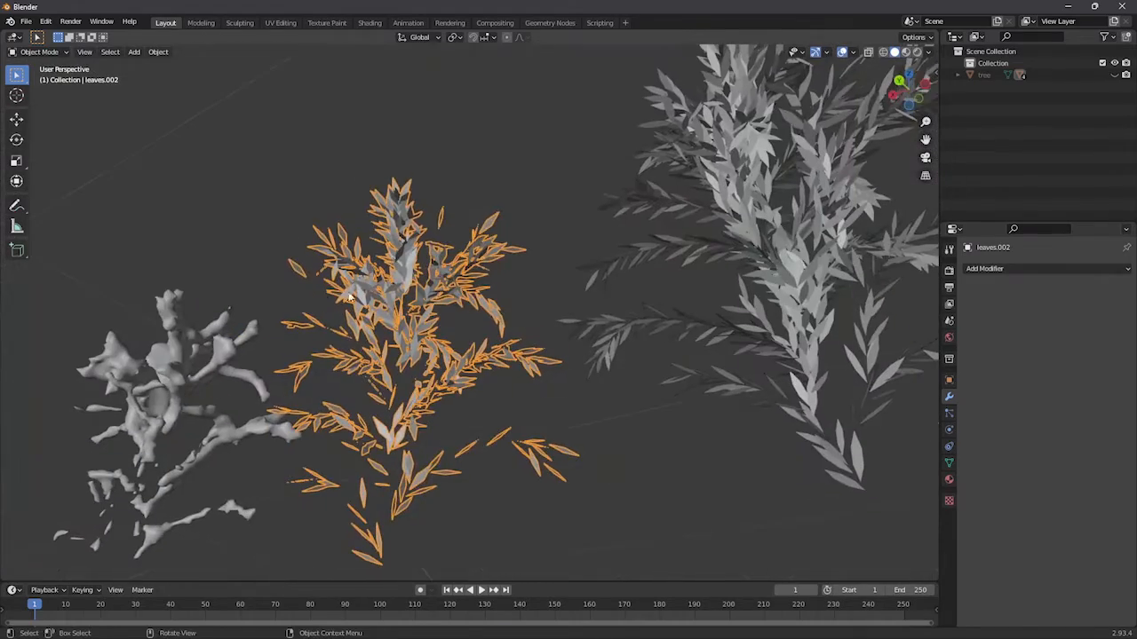
pyautogui.click(892, 102)
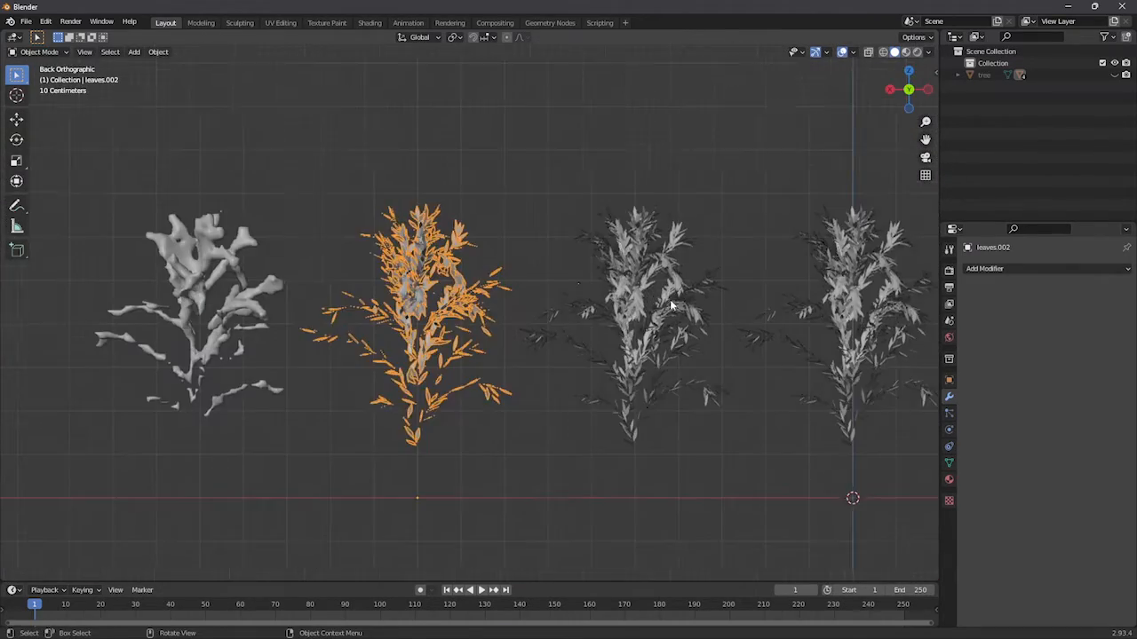
# Apply Decimate Geometry to the entire mesh of leaves.001, the copy beside the original leaves
pyautogui.press('Tab')
pyautogui.press('Tab')
pyautogui.keyDown('shift'); pyautogui.moveTo(581, 188); pyautogui.dragTo(532, 188, button='middle'); pyautogui.keyUp('shift')
pyautogui.scroll(3, 566, 189)
pyautogui.click(520, 276)
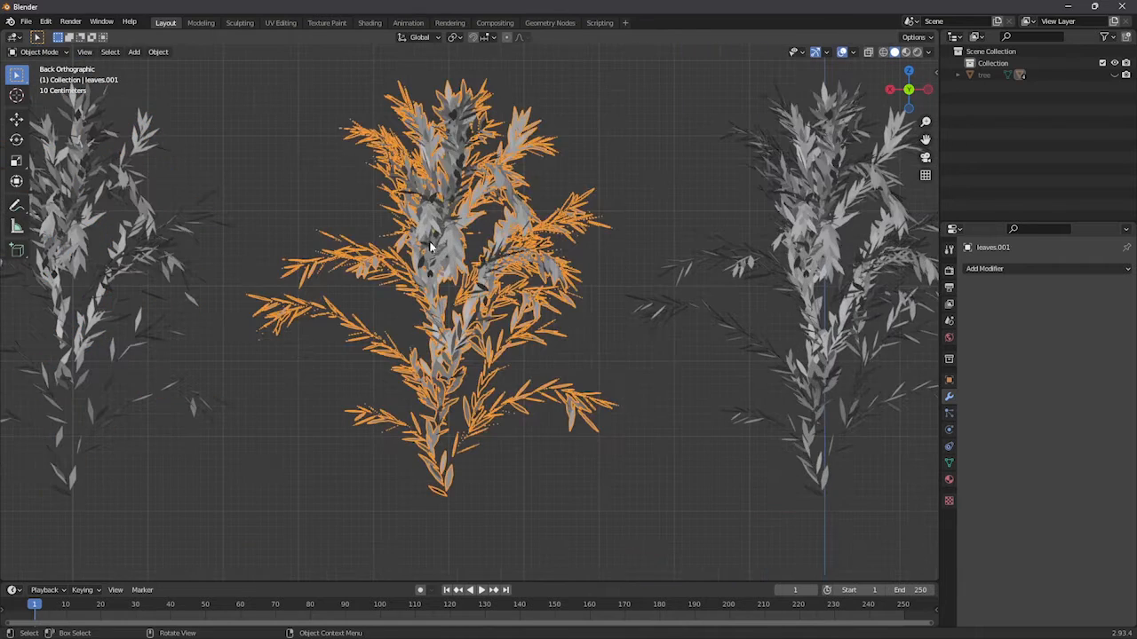
pyautogui.press('Tab')
pyautogui.press('a')
pyautogui.click(194, 52)
pyautogui.moveTo(246, 318)
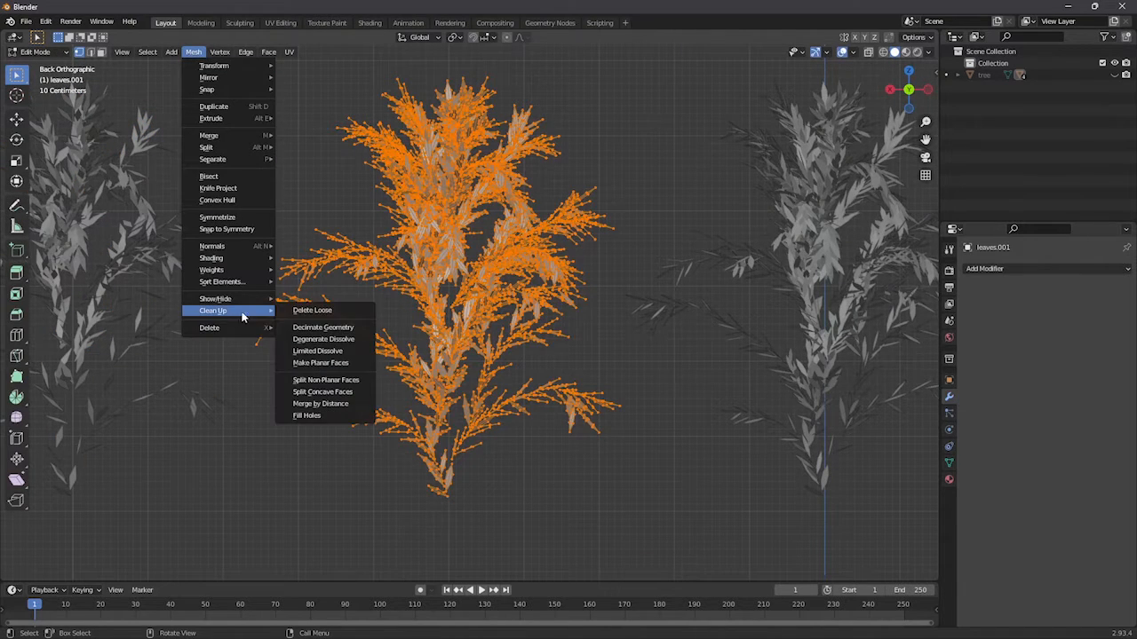
pyautogui.click(336, 331)
# Try a decimation ratio of 0.5 on leaves.001, and settle on 0.4
pyautogui.click(144, 516)
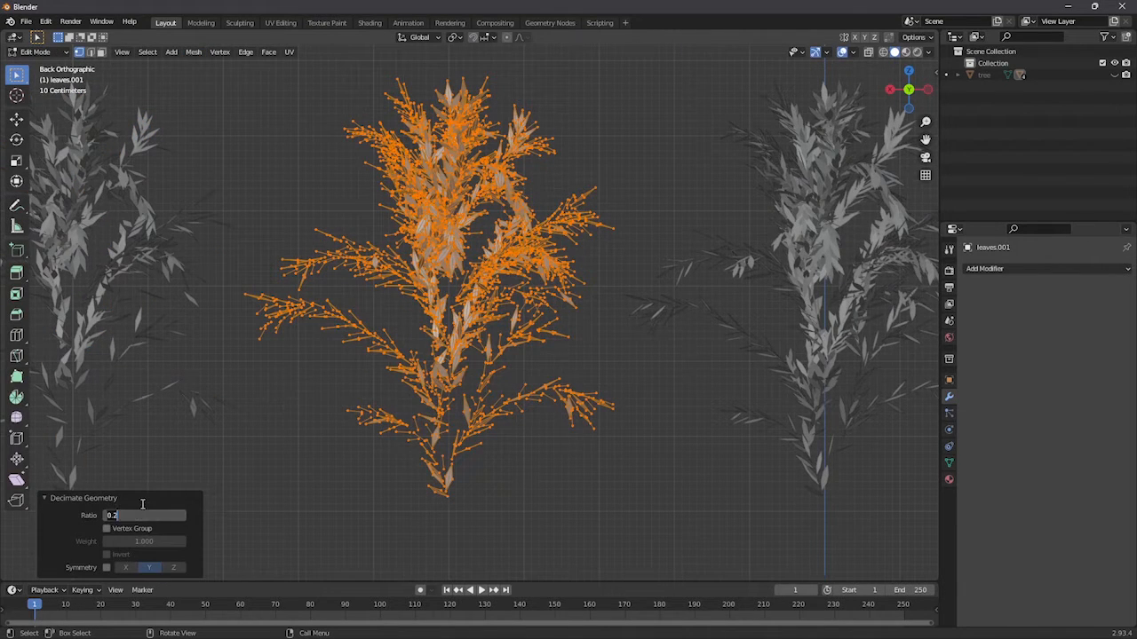
pyautogui.write('.5')
pyautogui.press('Return')
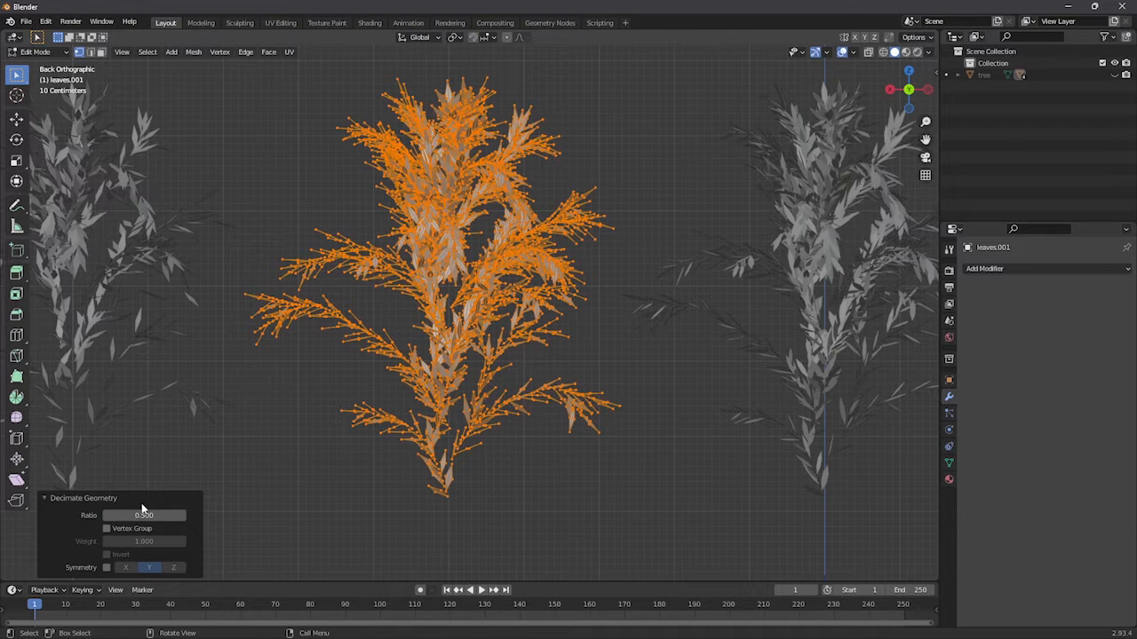
pyautogui.click(143, 514)
pyautogui.write('.4')
pyautogui.press('Return')
# Delete the loose geometry from leaves.001 and return to Object Mode with all copies in back view
pyautogui.click(194, 51)
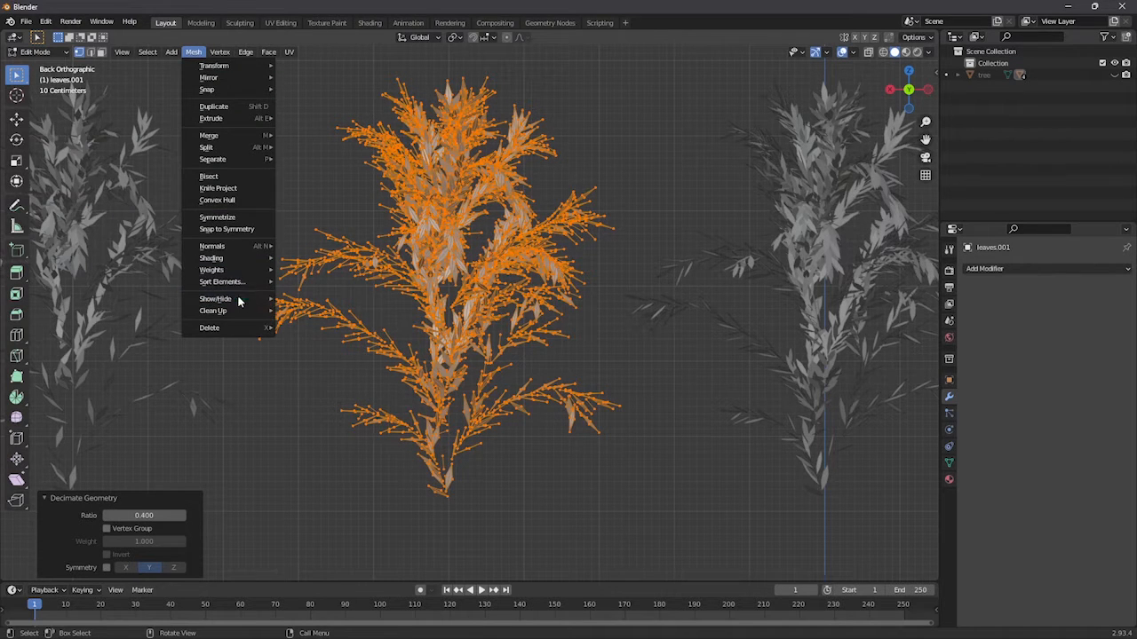
pyautogui.moveTo(238, 311)
pyautogui.click(335, 313)
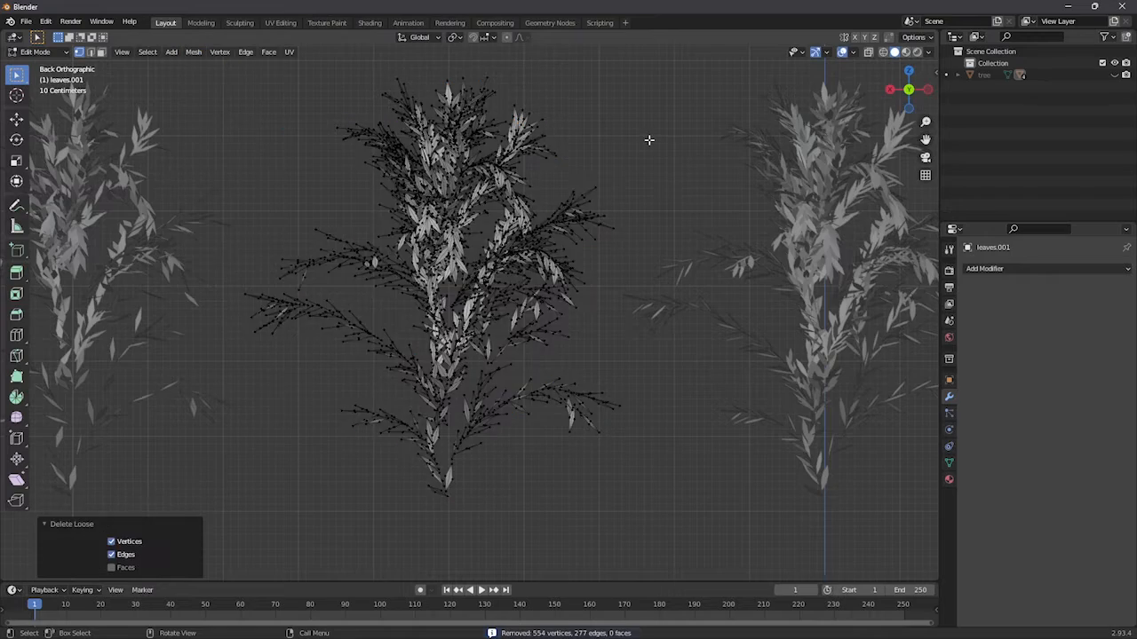
pyautogui.press('Tab')
pyautogui.scroll(-2, 648, 140)
pyautogui.moveTo(564, 142); pyautogui.dragTo(645, 177, button='middle')
pyautogui.click(920, 96)
pyautogui.scroll(-2, 746, 248)
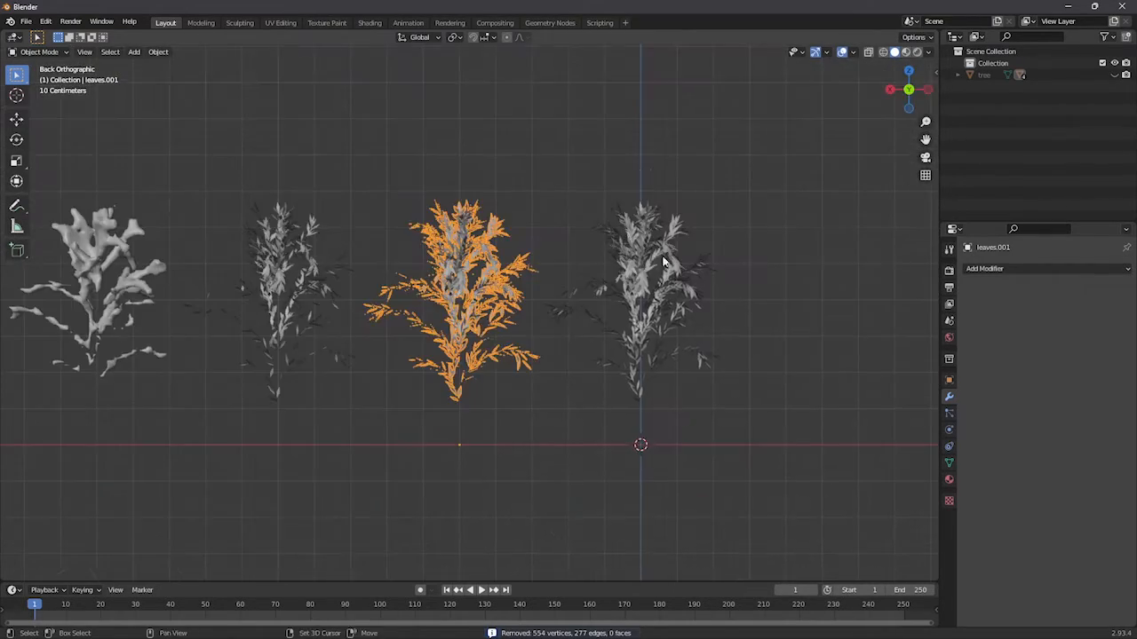
# Compare the detail levels of the four leaf copies, selecting each from the original leaves to the remeshed version
pyautogui.keyDown('shift'); pyautogui.moveTo(665, 260); pyautogui.dragTo(653, 201, button='middle'); pyautogui.keyUp('shift')
pyautogui.click(738, 264)
pyautogui.click(639, 245)
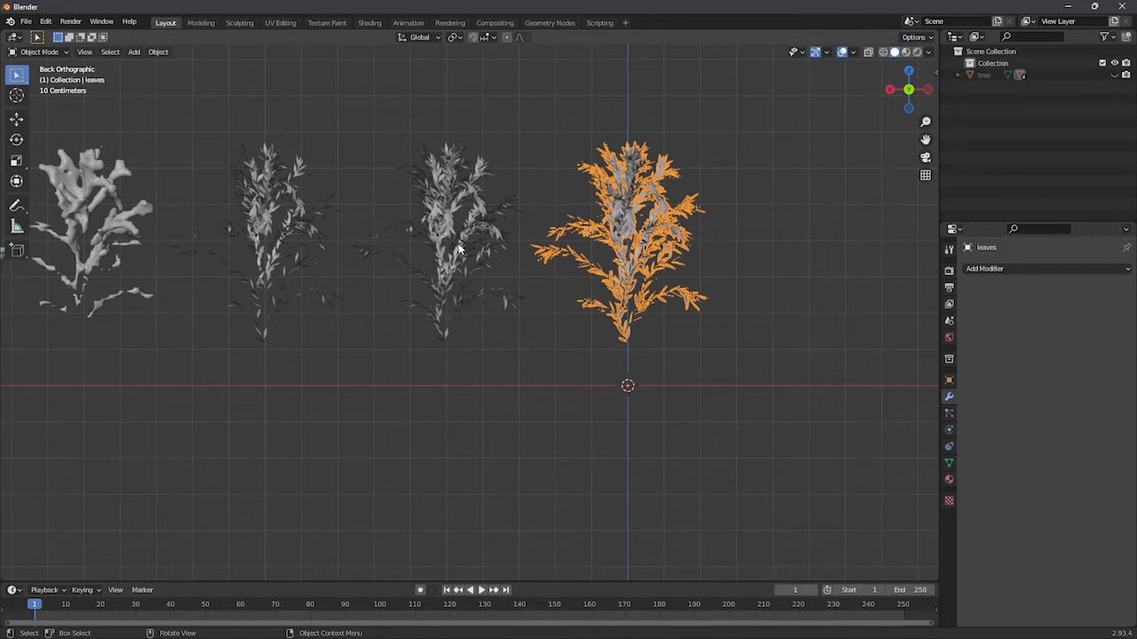
pyautogui.click(459, 249)
pyautogui.click(254, 207)
pyautogui.keyDown('shift'); pyautogui.moveTo(157, 304); pyautogui.dragTo(258, 294, button='middle'); pyautogui.keyUp('shift')
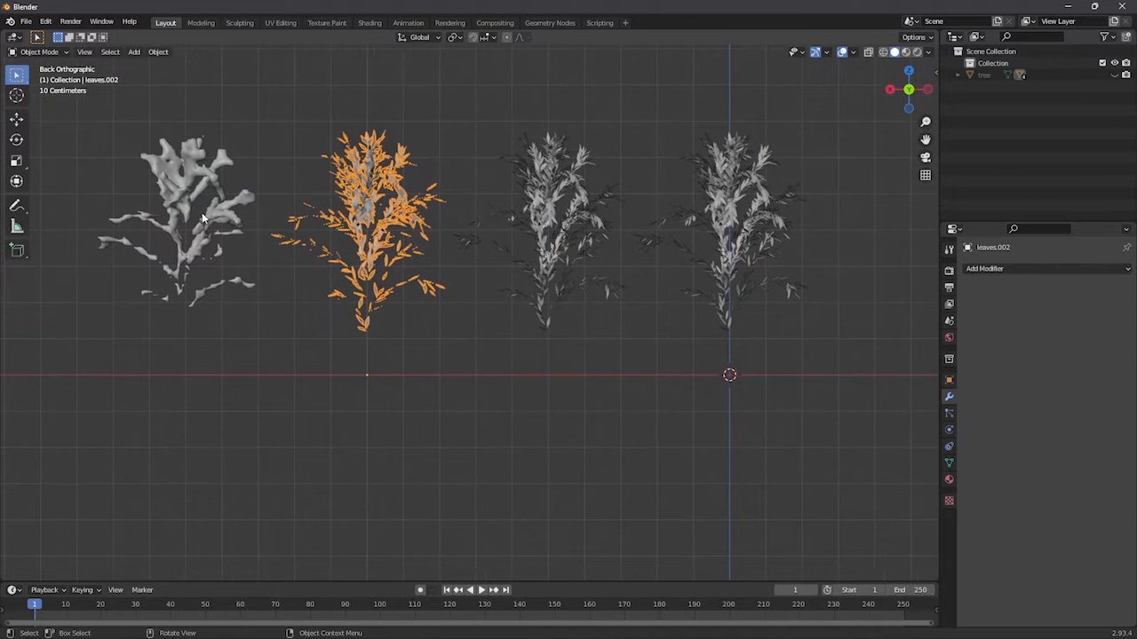
pyautogui.click(201, 215)
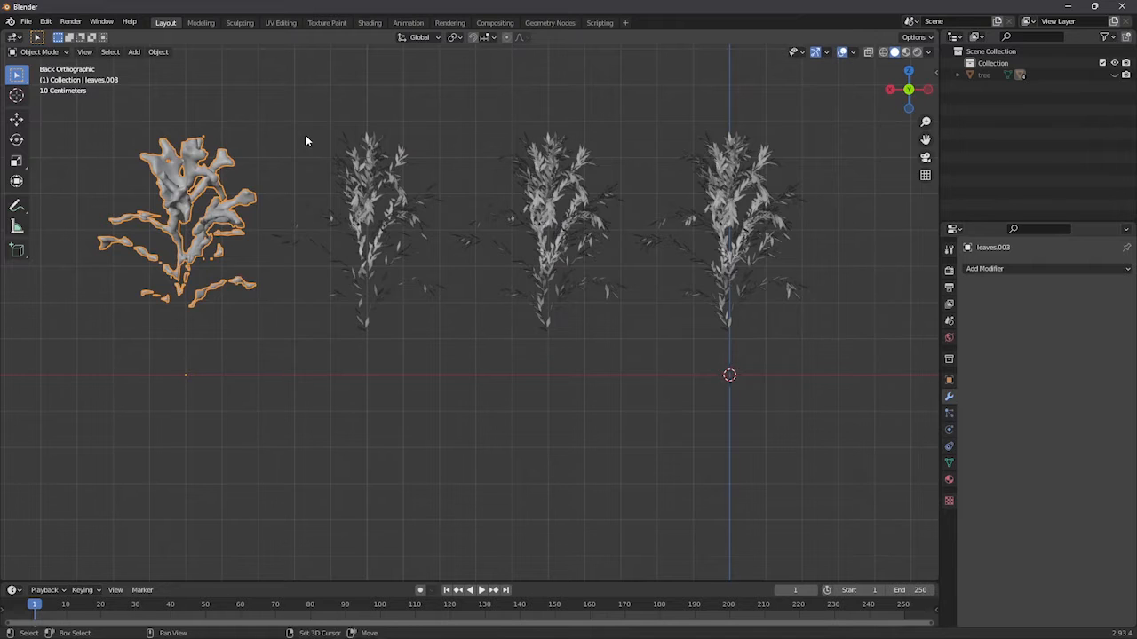
# Show the transform values and set the X location of leaves.001 to 0 m
pyautogui.keyDown('shift'); pyautogui.moveTo(376, 148); pyautogui.dragTo(402, 277, button='middle'); pyautogui.keyUp('shift')
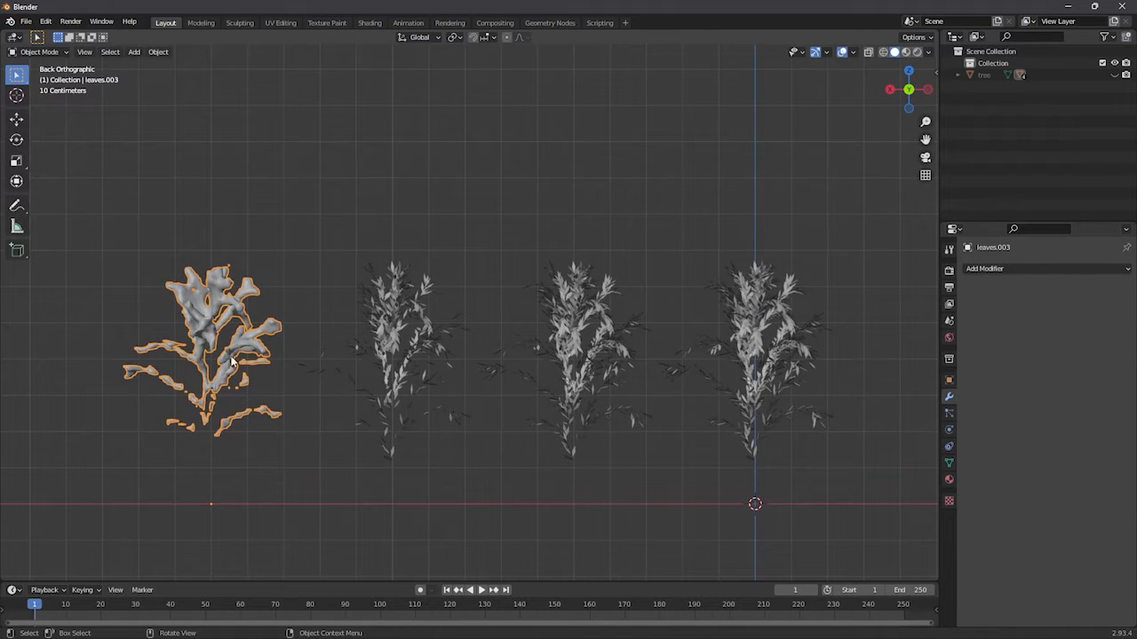
pyautogui.keyDown('shift'); pyautogui.click(383, 344); pyautogui.keyUp('shift')
pyautogui.keyDown('shift'); pyautogui.click(555, 341); pyautogui.keyUp('shift')
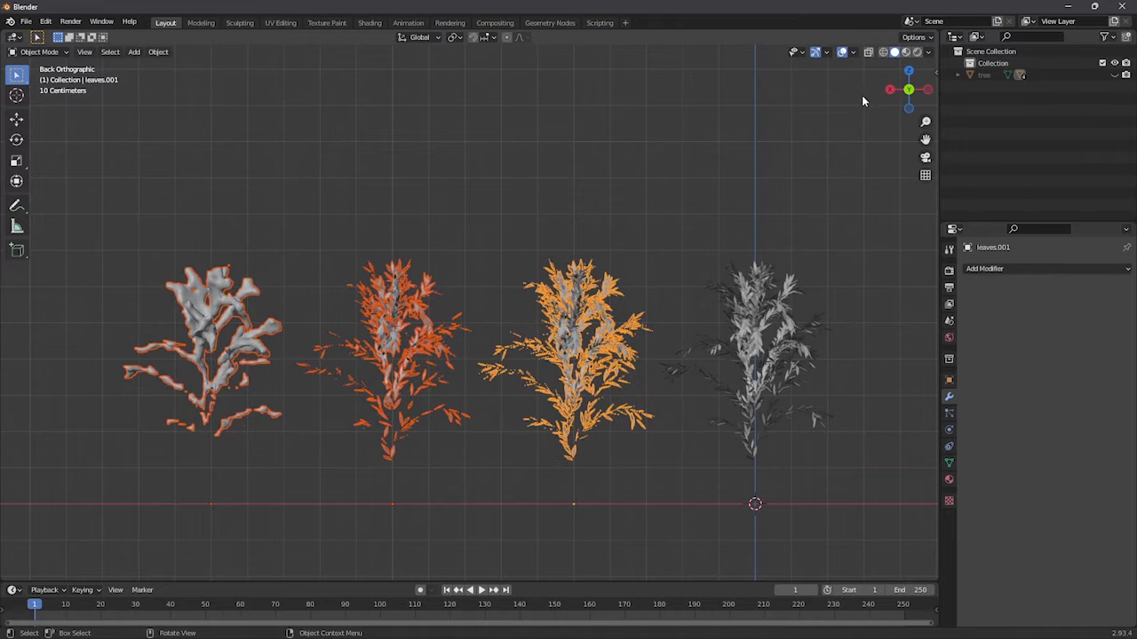
pyautogui.moveTo(932, 73); pyautogui.dragTo(797, 83)
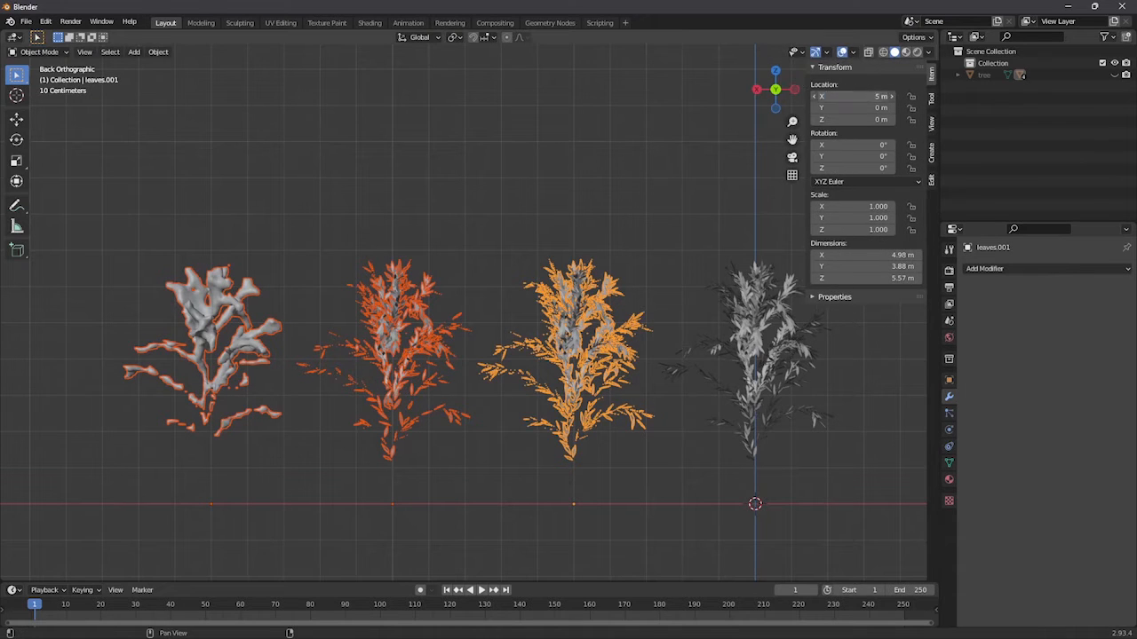
pyautogui.click(866, 96)
pyautogui.write('0')
pyautogui.press('Return')
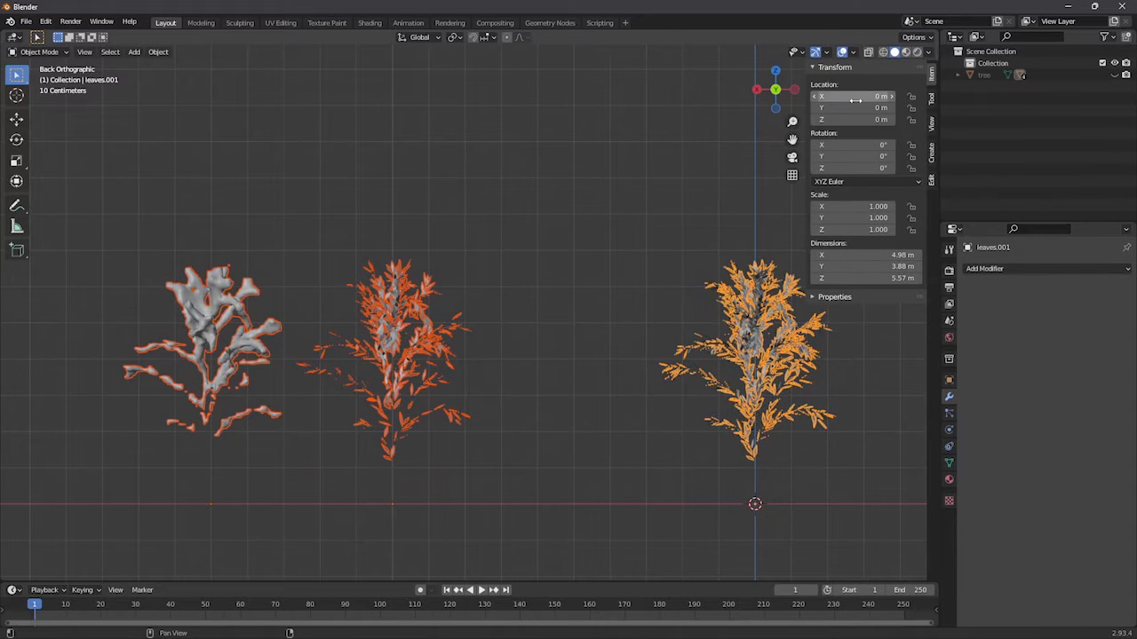
# Move leaves.002 onto the original leaves by setting its X location to 0 m
pyautogui.click(414, 331)
pyautogui.click(844, 96)
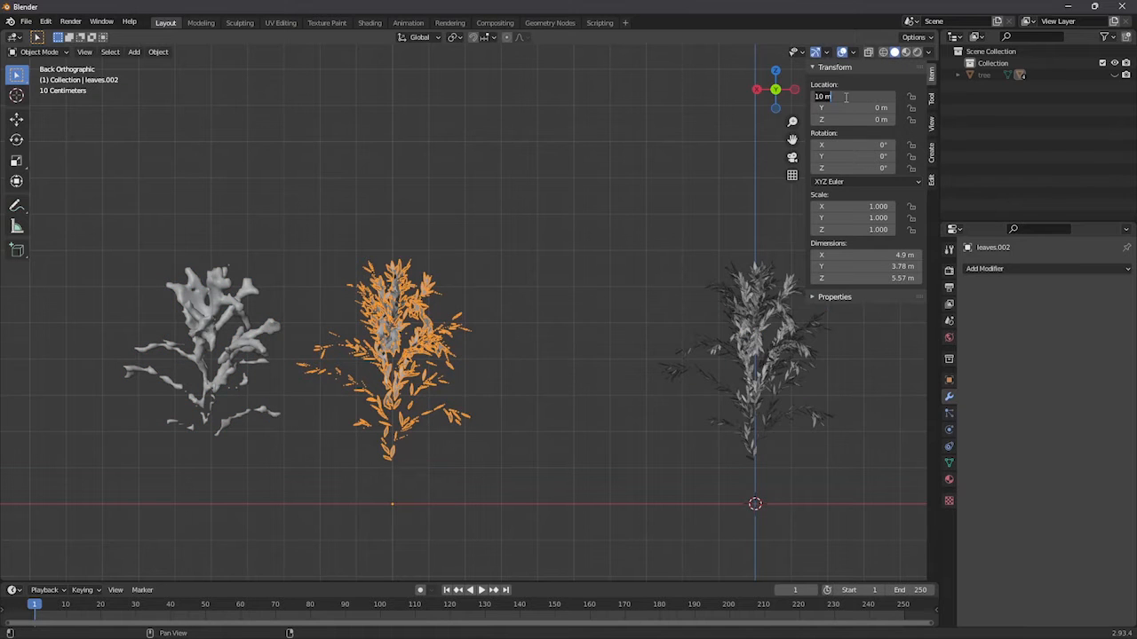
pyautogui.write('9')
pyautogui.write('0')
pyautogui.press('Return')
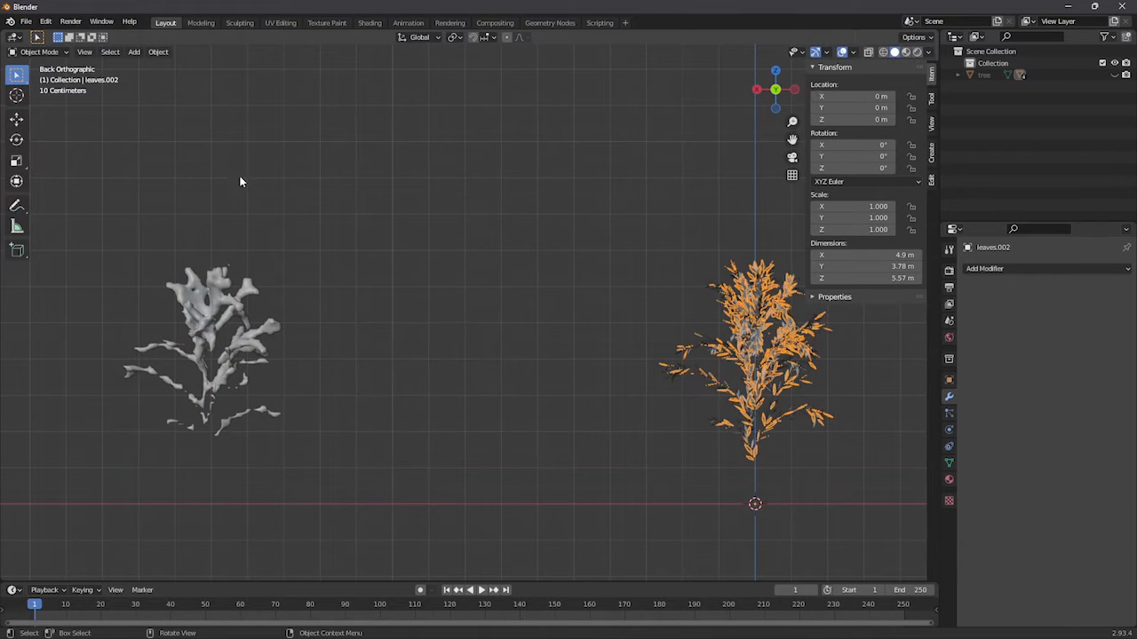
# Set the X location of the remeshed leaves.003 to 0 m and clear the selection
pyautogui.click(179, 354)
pyautogui.click(865, 96)
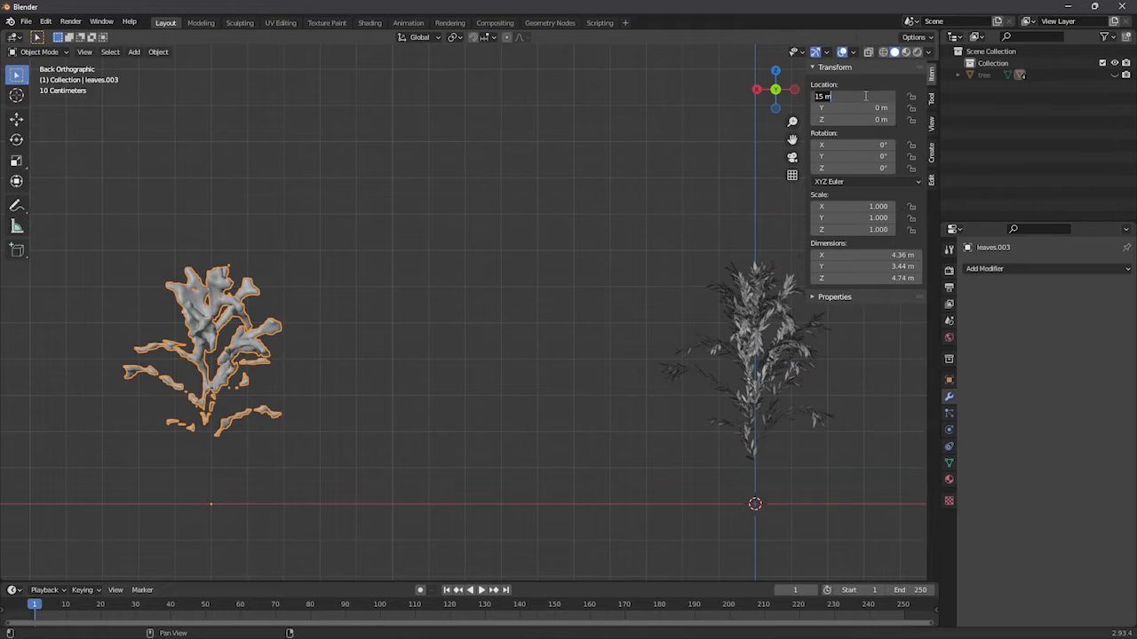
pyautogui.write('0')
pyautogui.press('Return')
pyautogui.click(641, 233)
pyautogui.keyDown('shift'); pyautogui.moveTo(781, 208); pyautogui.dragTo(606, 178, button='middle'); pyautogui.keyUp('shift')
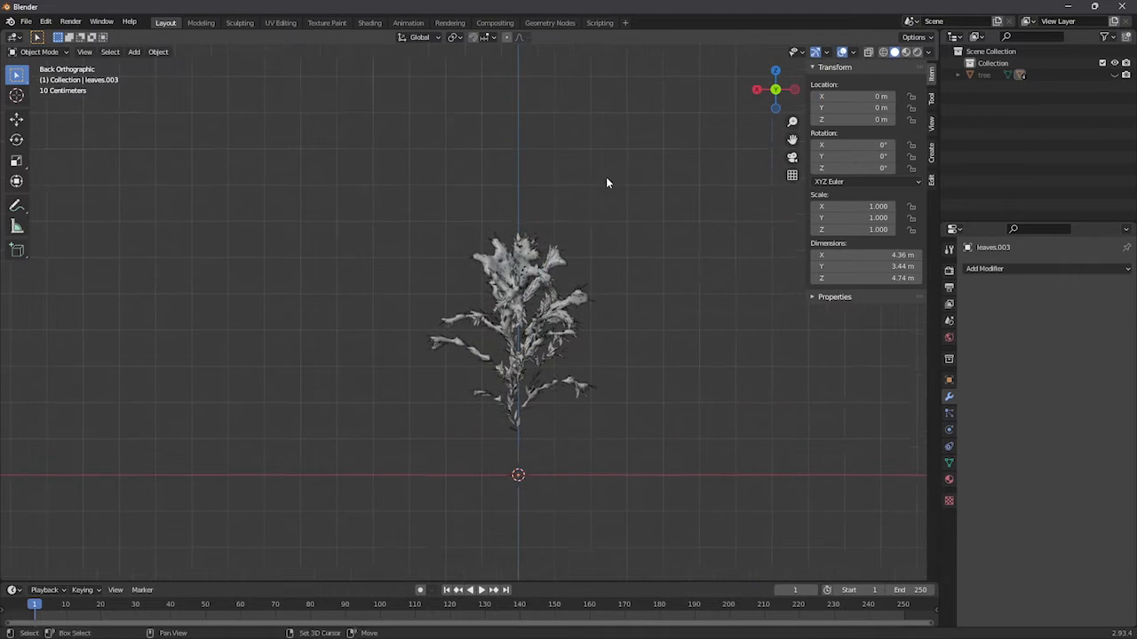
# Unhide the tree trunk alongside the leaf copies and clear the selection
pyautogui.press('a')
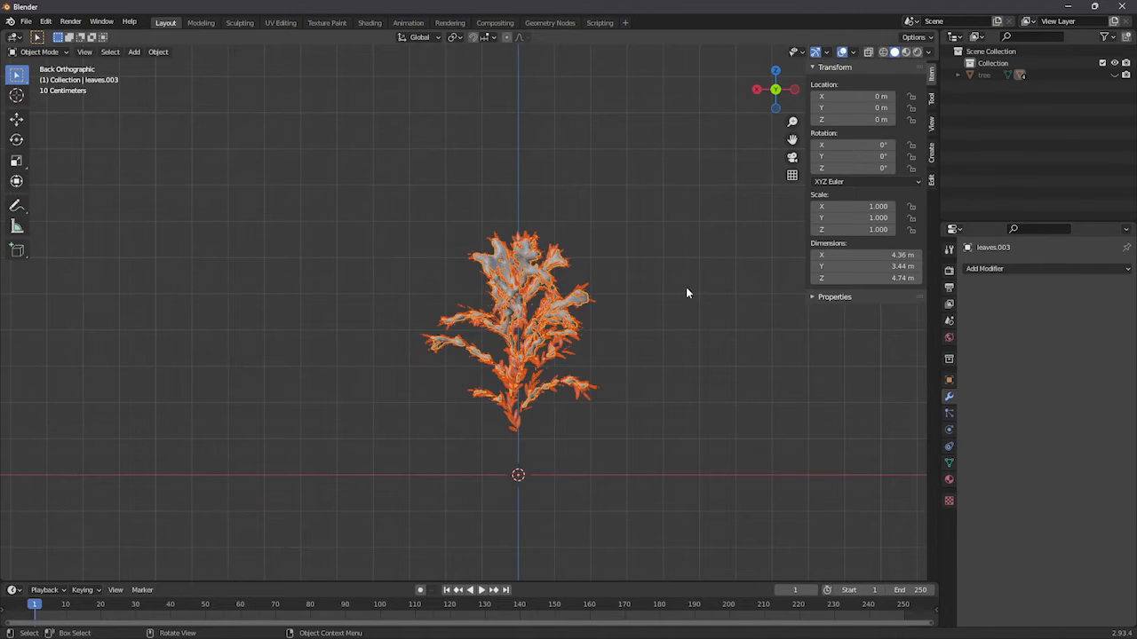
pyautogui.hotkey('alt', 'h')
pyautogui.click(682, 292)
pyautogui.press('Tab')
pyautogui.scroll(1, 674, 359)
pyautogui.press('Tab')
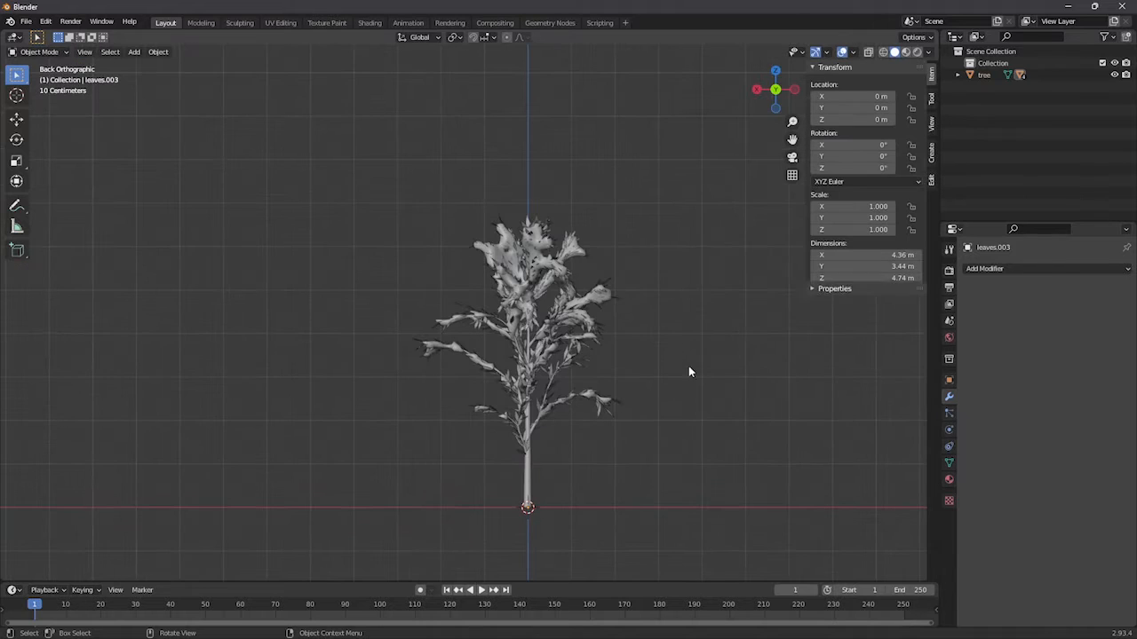
pyautogui.keyDown('shift'); pyautogui.moveTo(689, 373); pyautogui.dragTo(736, 355, button='middle'); pyautogui.keyUp('shift')
pyautogui.moveTo(739, 423); pyautogui.dragTo(302, 65)
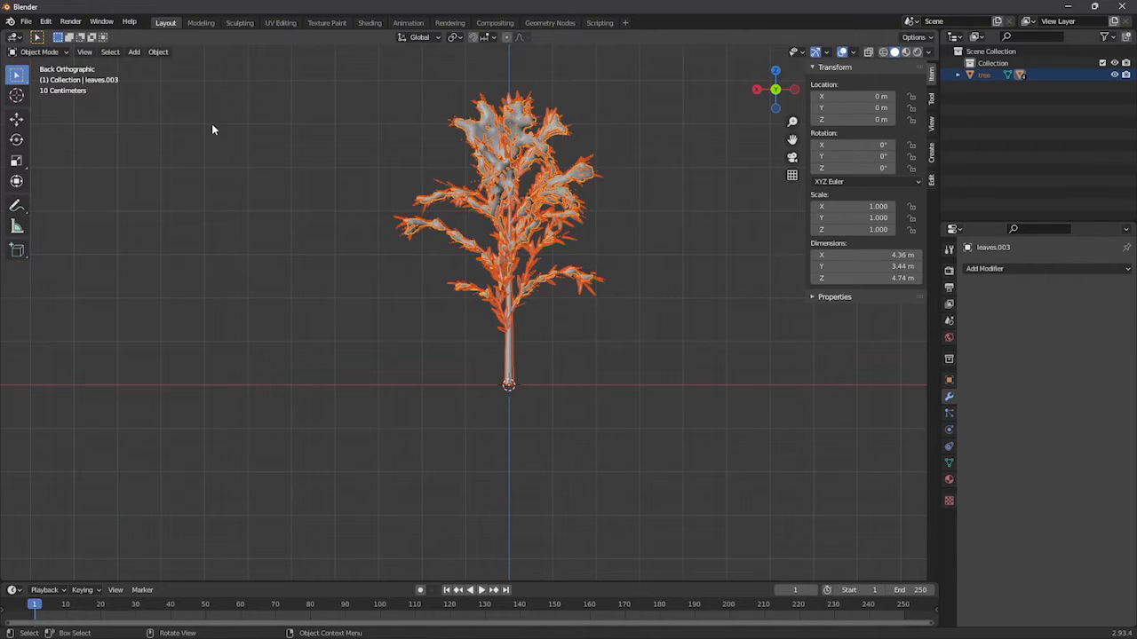
pyautogui.click(24, 22)
pyautogui.moveTo(71, 194)
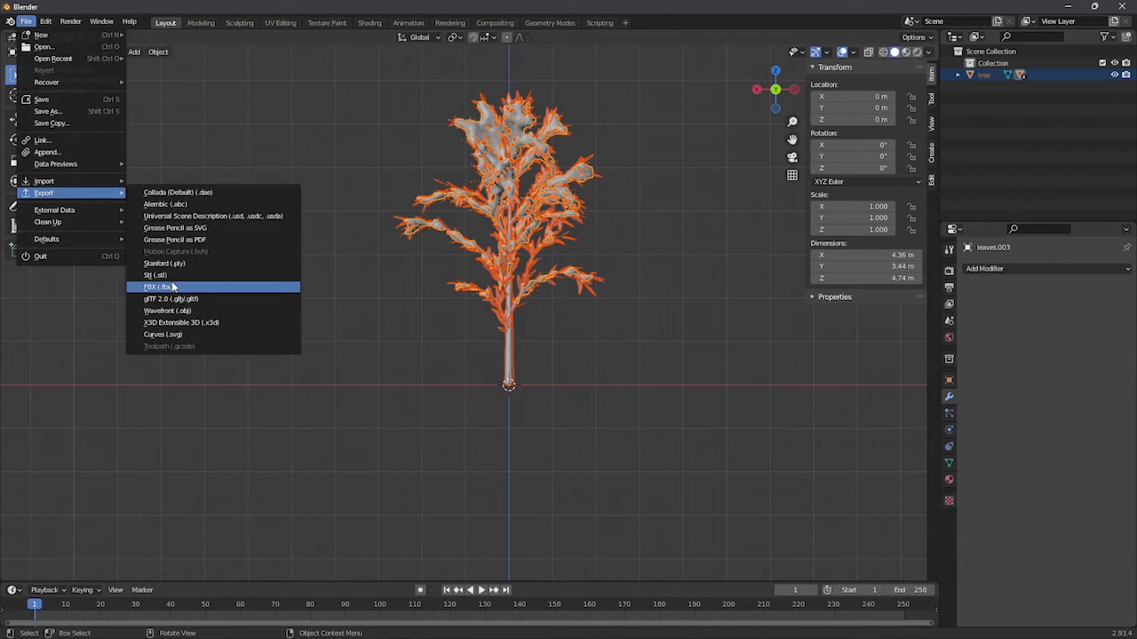
pyautogui.click(174, 287)
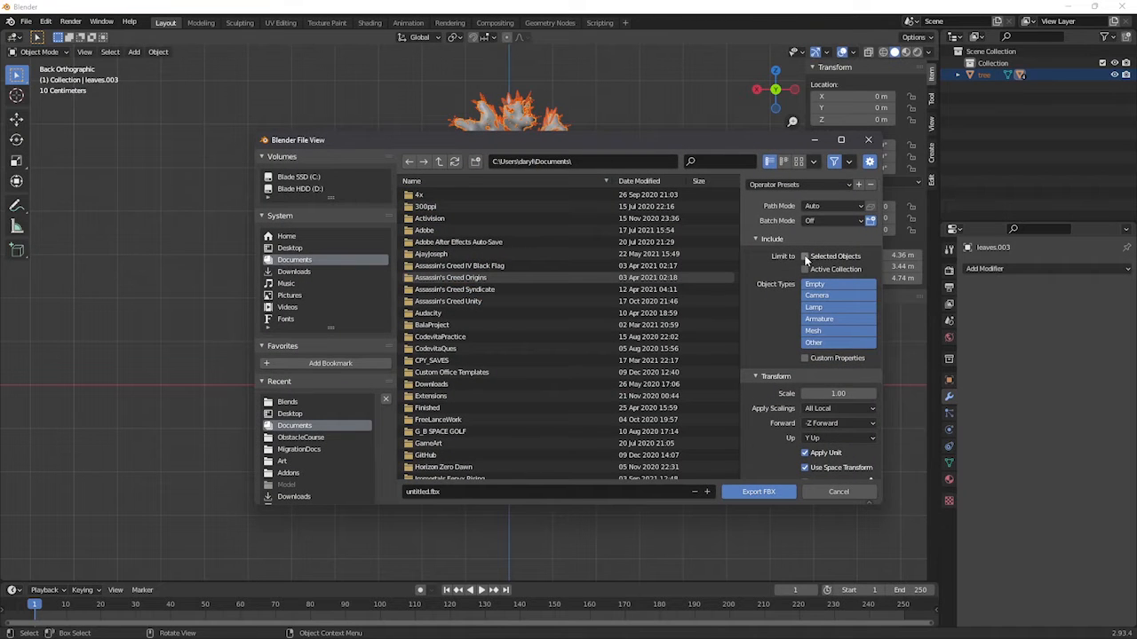
pyautogui.click(515, 494)
pyautogui.write('TreeW')
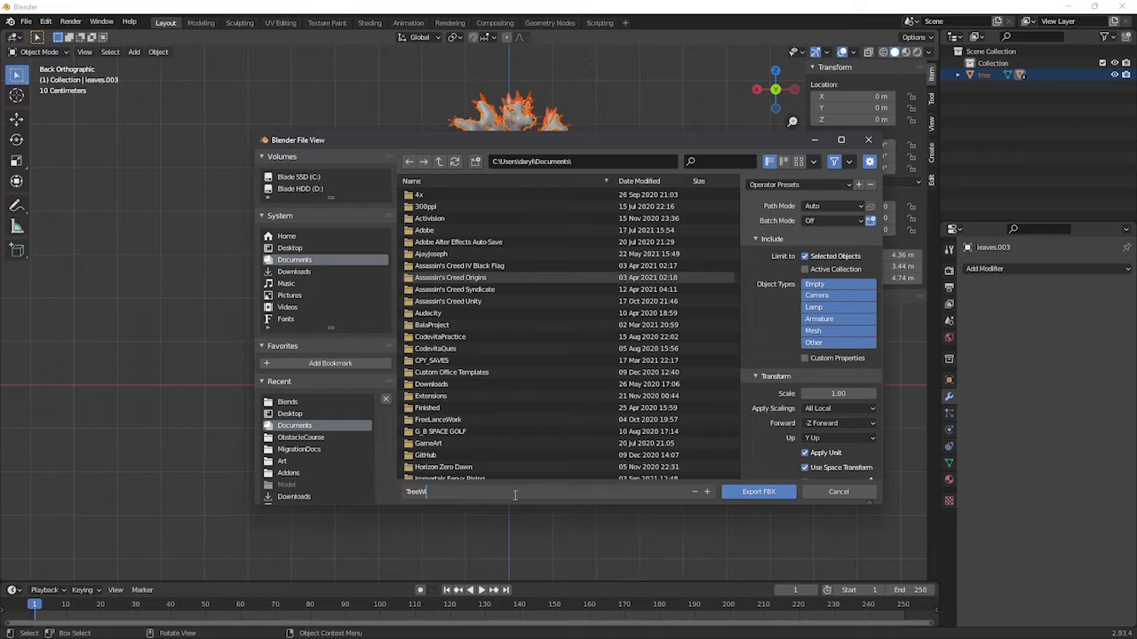
pyautogui.press('Escape')
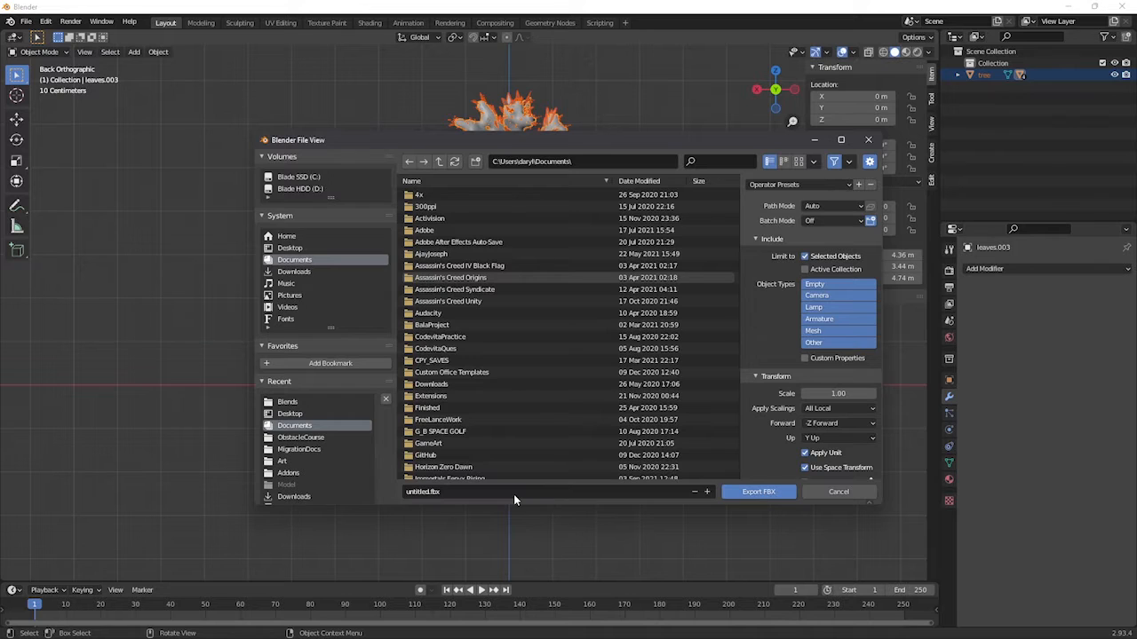
pyautogui.press('Escape')
# Expand the tree's children in the outliner and rename the original leaves object as LOD1
pyautogui.keyDown('shift'); pyautogui.moveTo(736, 260); pyautogui.dragTo(707, 306, button='middle'); pyautogui.keyUp('shift')
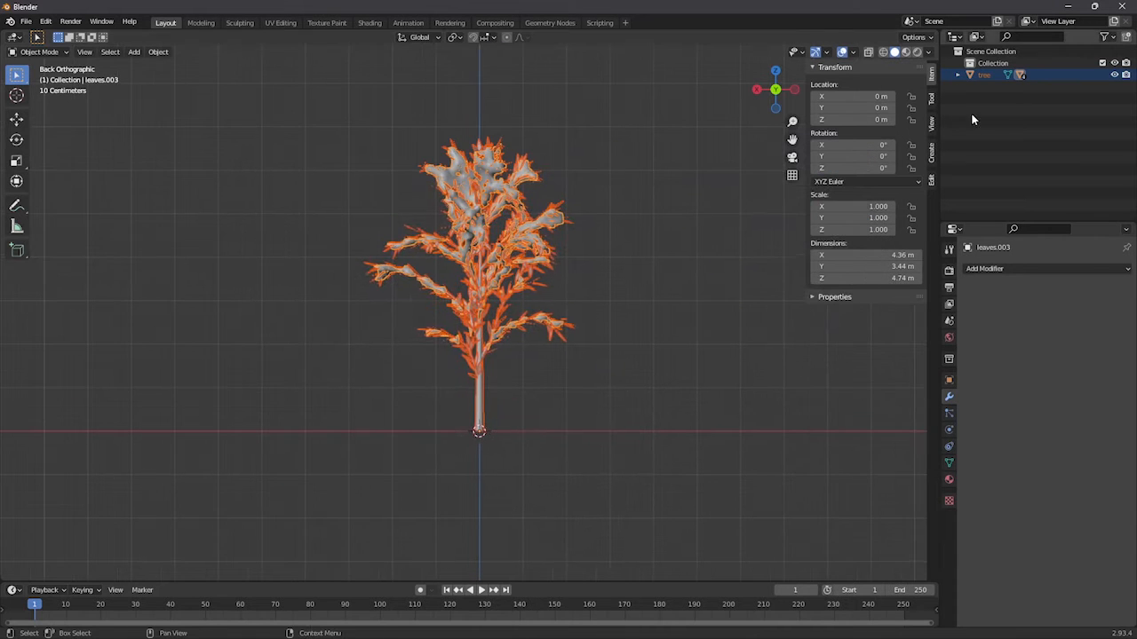
pyautogui.click(956, 76)
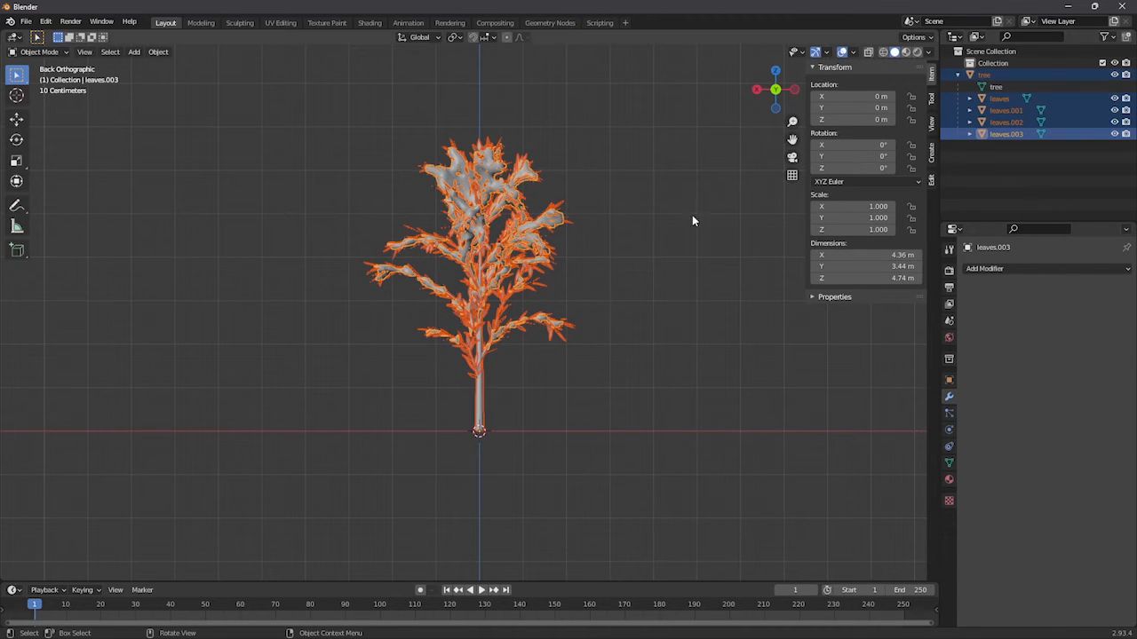
pyautogui.keyDown('shift'); pyautogui.moveTo(682, 222); pyautogui.dragTo(671, 277, button='middle'); pyautogui.keyUp('shift')
pyautogui.scroll(1, 671, 277)
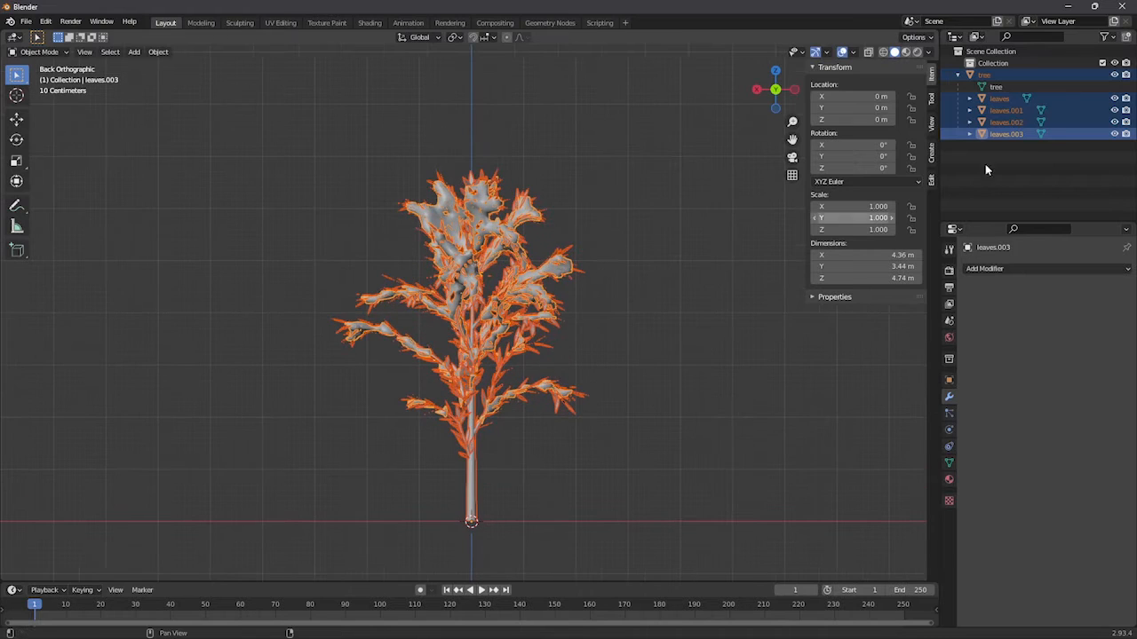
pyautogui.click(1018, 102)
pyautogui.doubleClick(1018, 100)
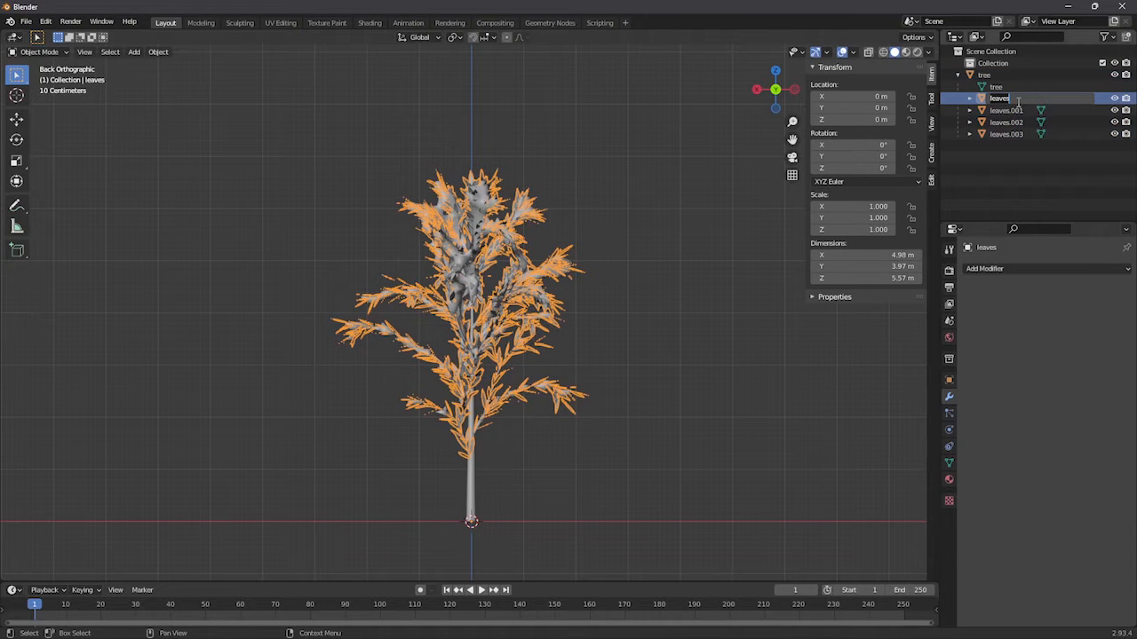
pyautogui.write('LdD1')
pyautogui.press('Return')
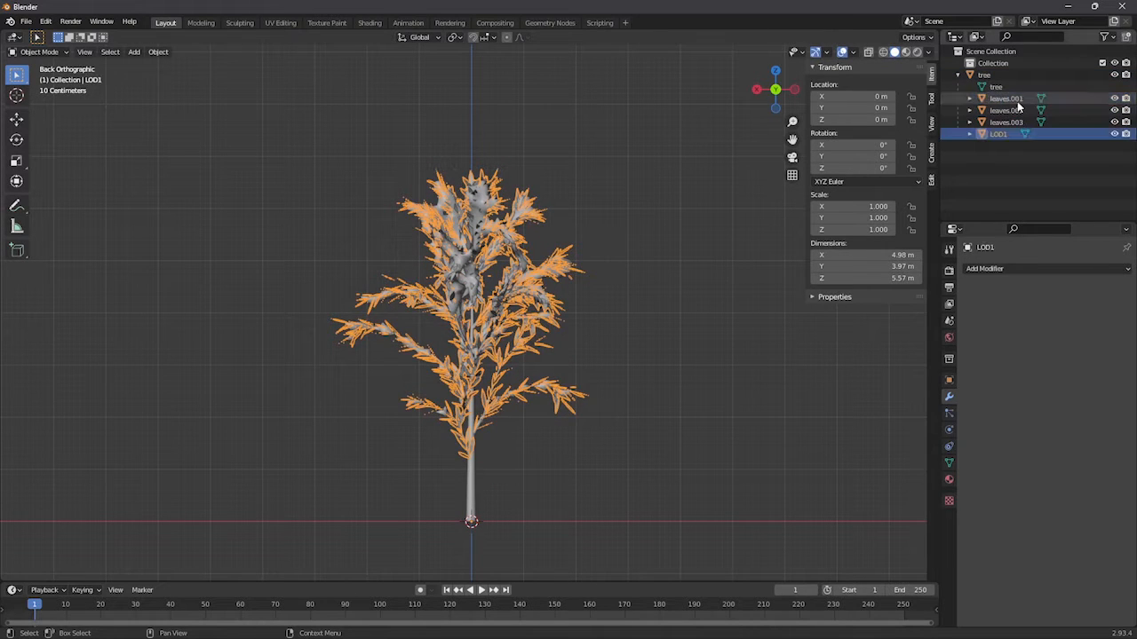
# Rename the leaves.001 object as LOD2
pyautogui.click(1005, 100)
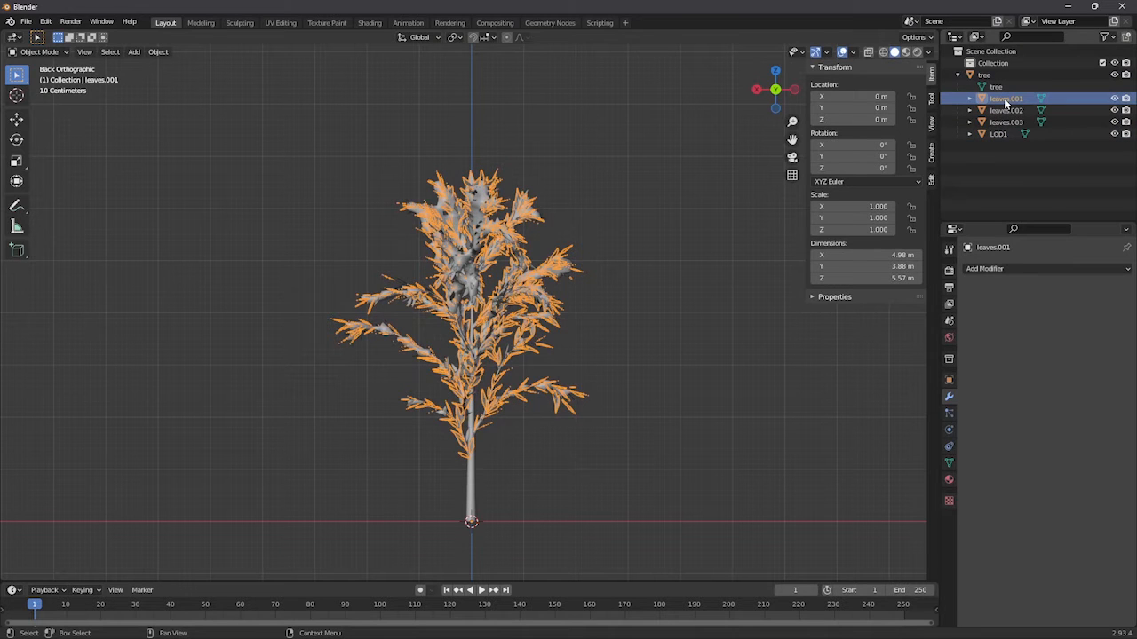
pyautogui.doubleClick(1006, 99)
pyautogui.write('LO')
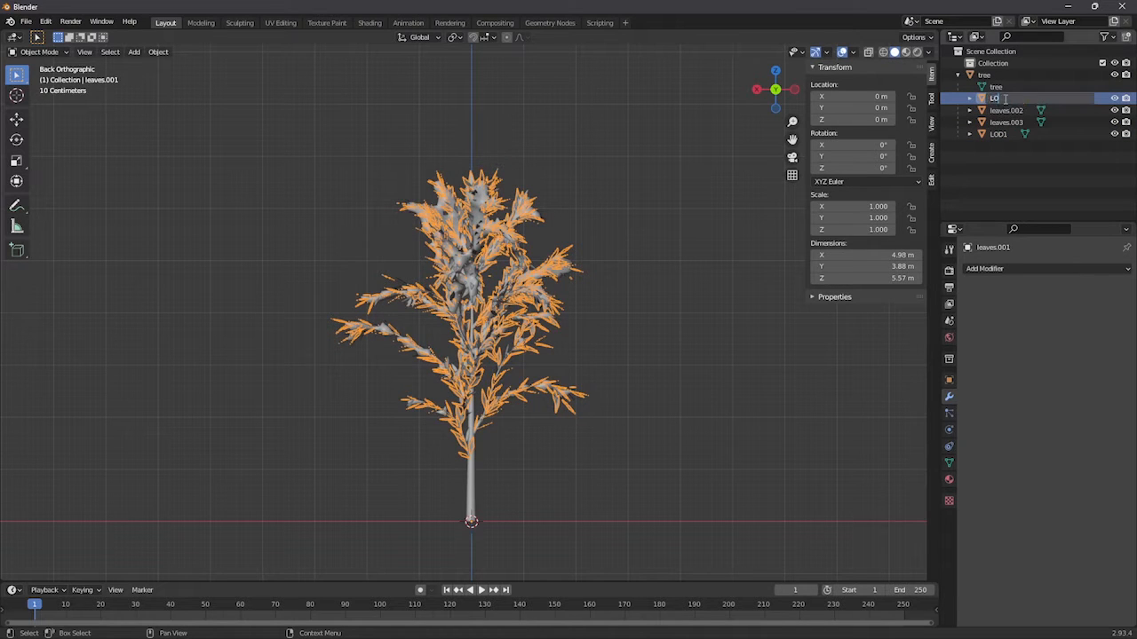
pyautogui.write('D2')
pyautogui.press('Return')
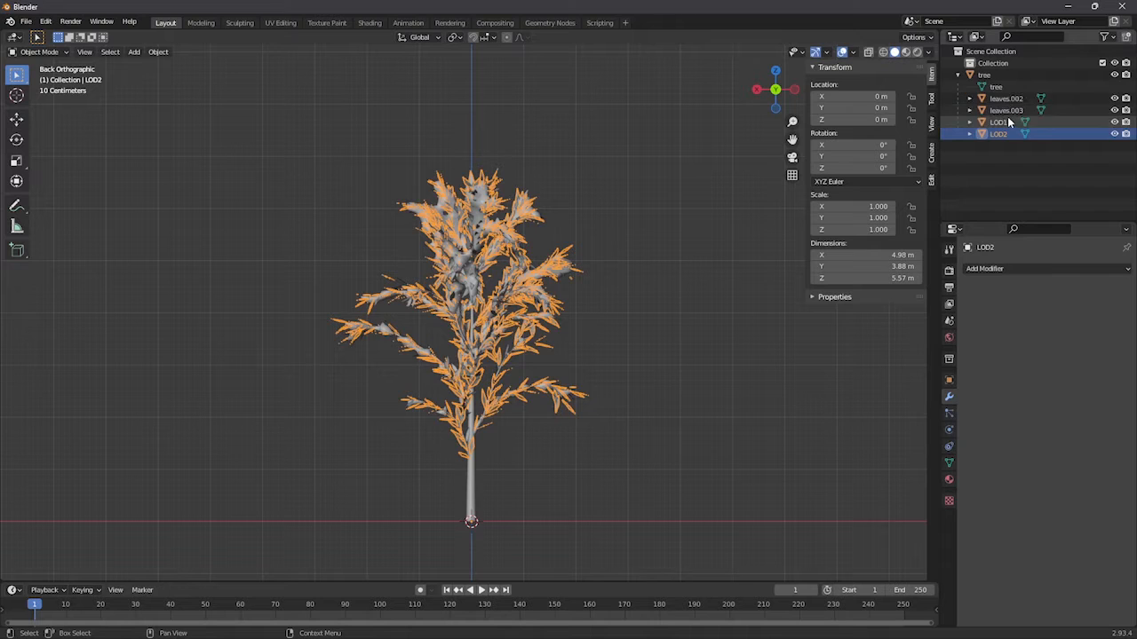
# Rename the leaves.002 object as LOD3
pyautogui.click(1007, 104)
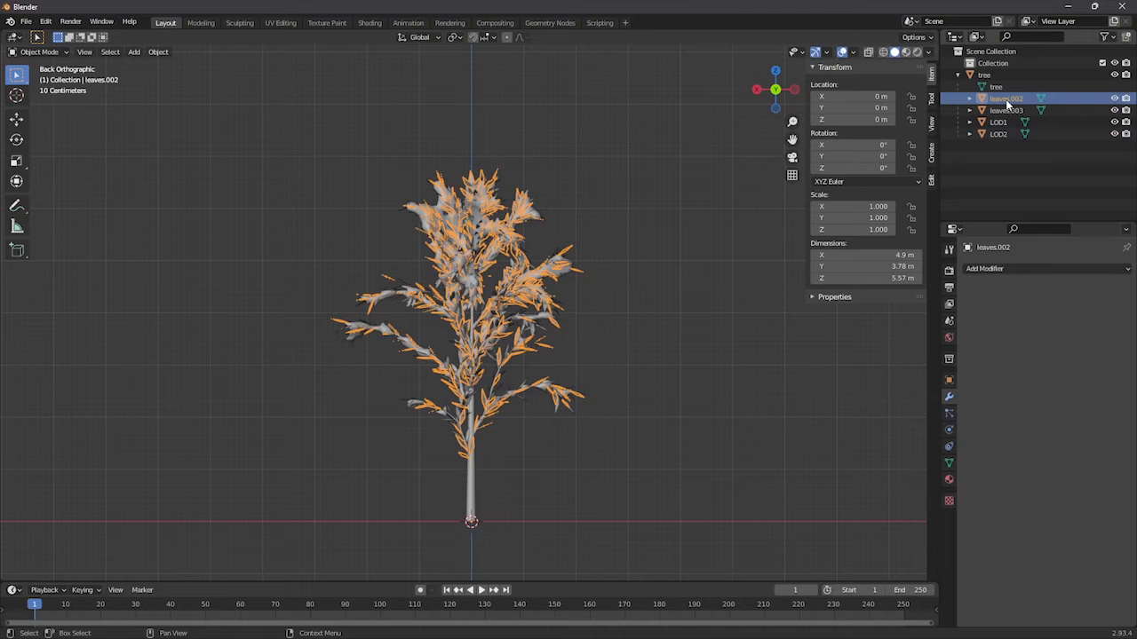
pyautogui.doubleClick(1006, 99)
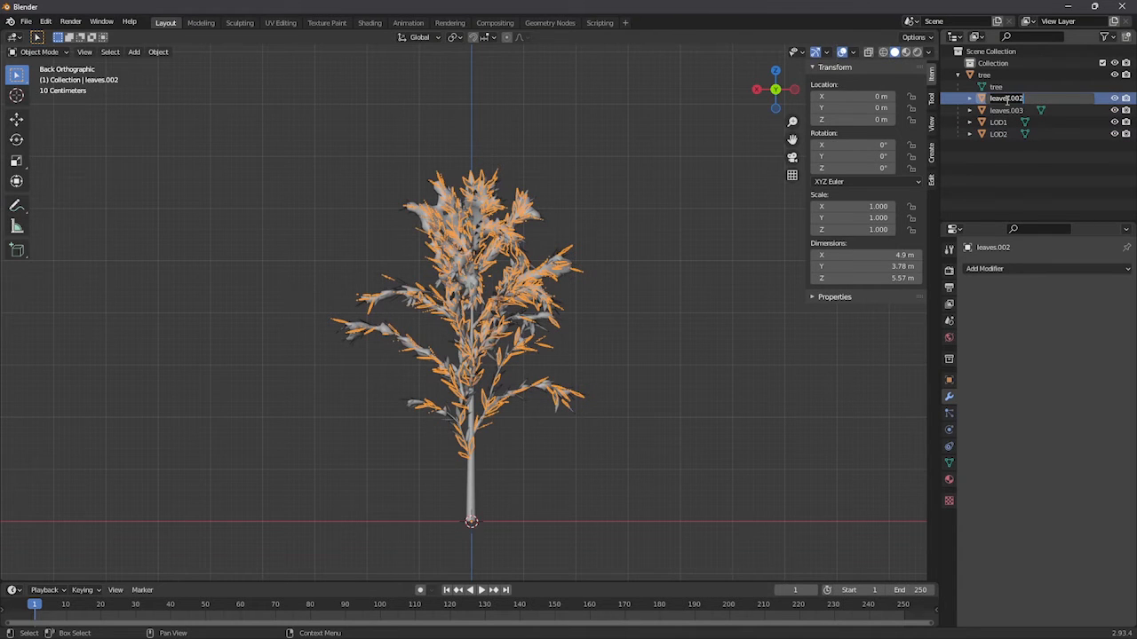
pyautogui.write('LOD3')
pyautogui.press('Return')
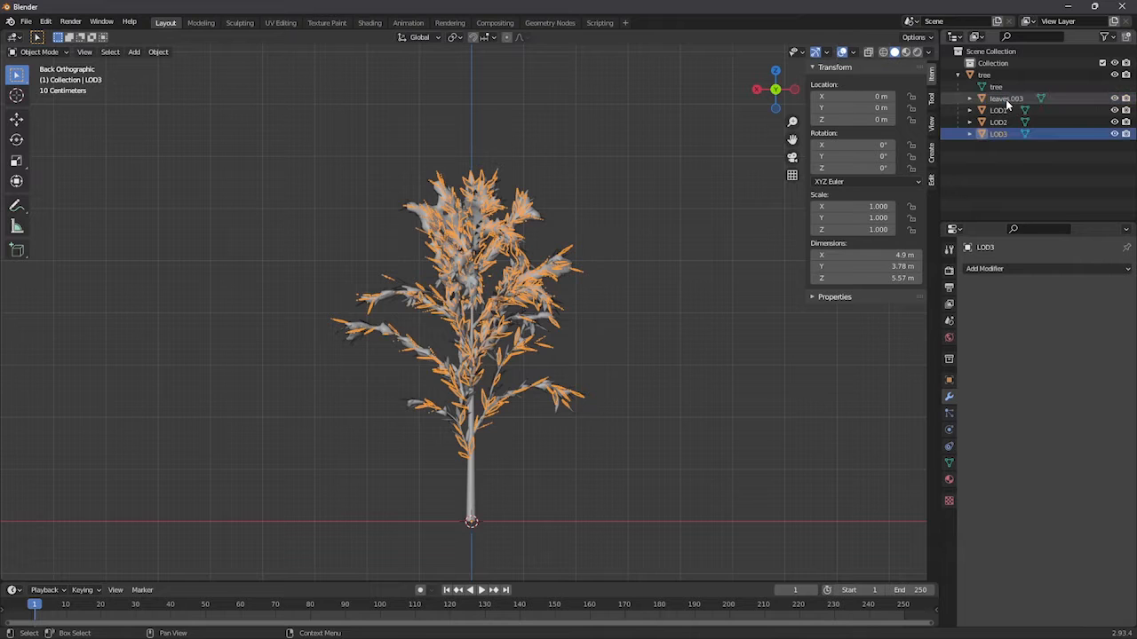
# Rename the remeshed leaves.003 object as BLOB and clear the selection
pyautogui.click(1007, 100)
pyautogui.doubleClick(1007, 99)
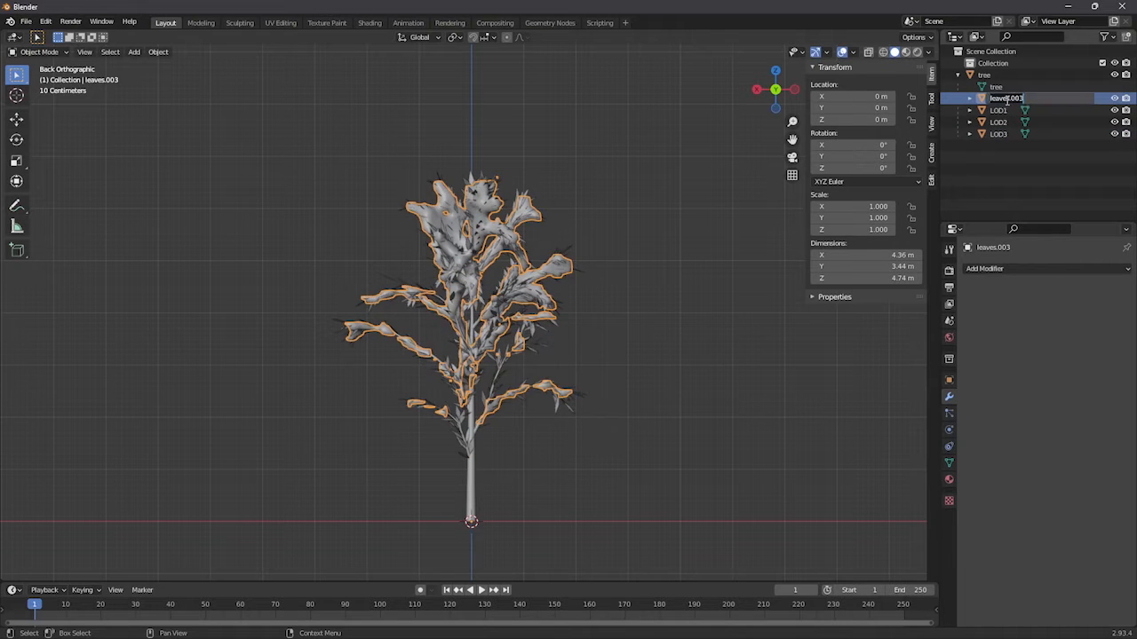
pyautogui.write('BLOB')
pyautogui.press('Return')
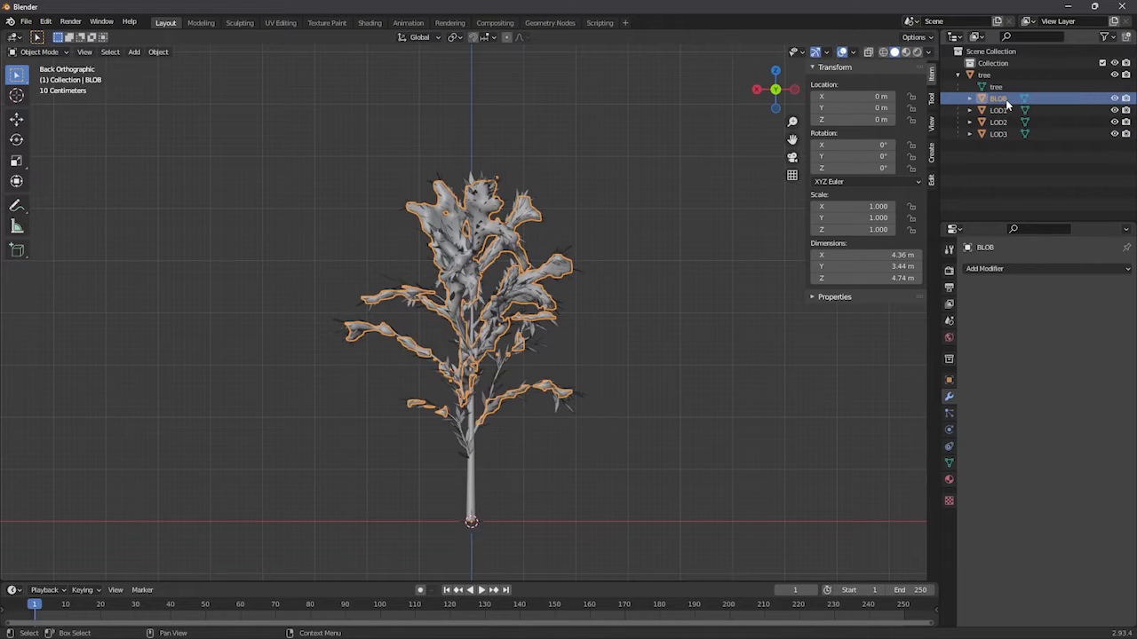
pyautogui.click(680, 359)
# Select the trunk with all its leaf copies and set up an FBX export limited to selected objects
pyautogui.scroll(-3, 678, 359)
pyautogui.keyDown('shift'); pyautogui.moveTo(624, 390); pyautogui.dragTo(690, 353, button='middle'); pyautogui.keyUp('shift')
pyautogui.moveTo(746, 453); pyautogui.dragTo(410, 158)
pyautogui.click(26, 21)
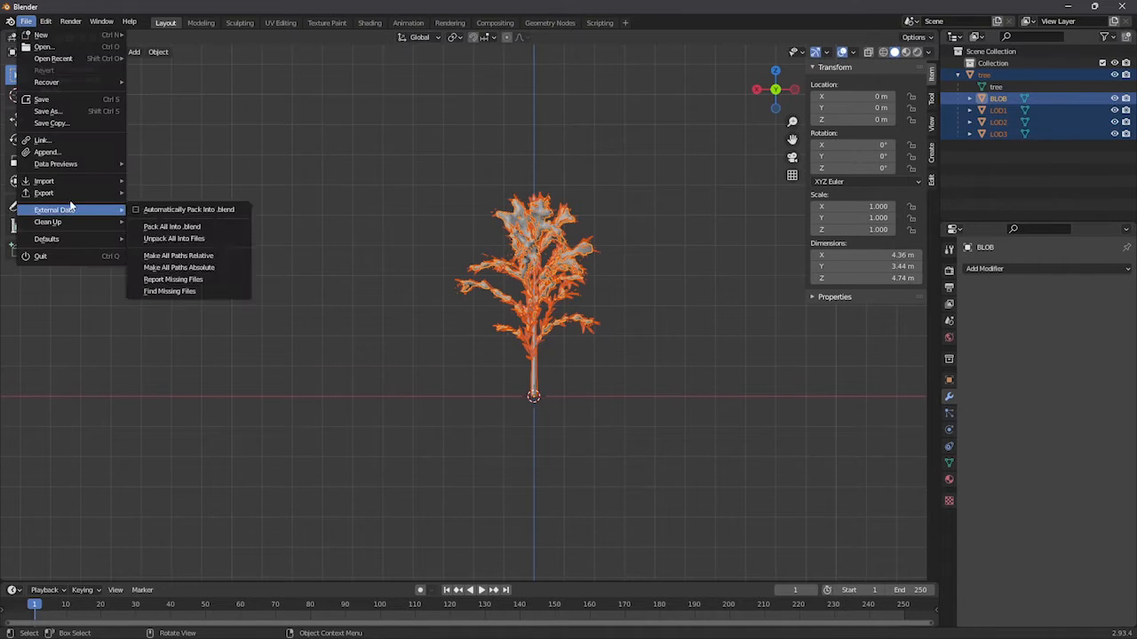
pyautogui.moveTo(70, 194)
pyautogui.click(167, 288)
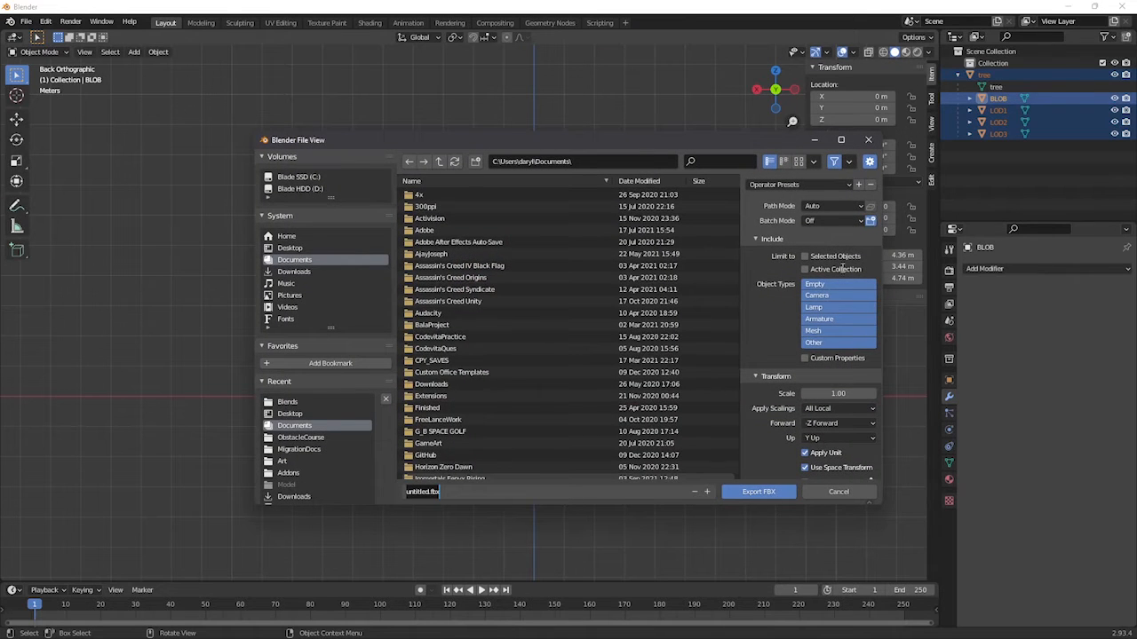
pyautogui.click(806, 256)
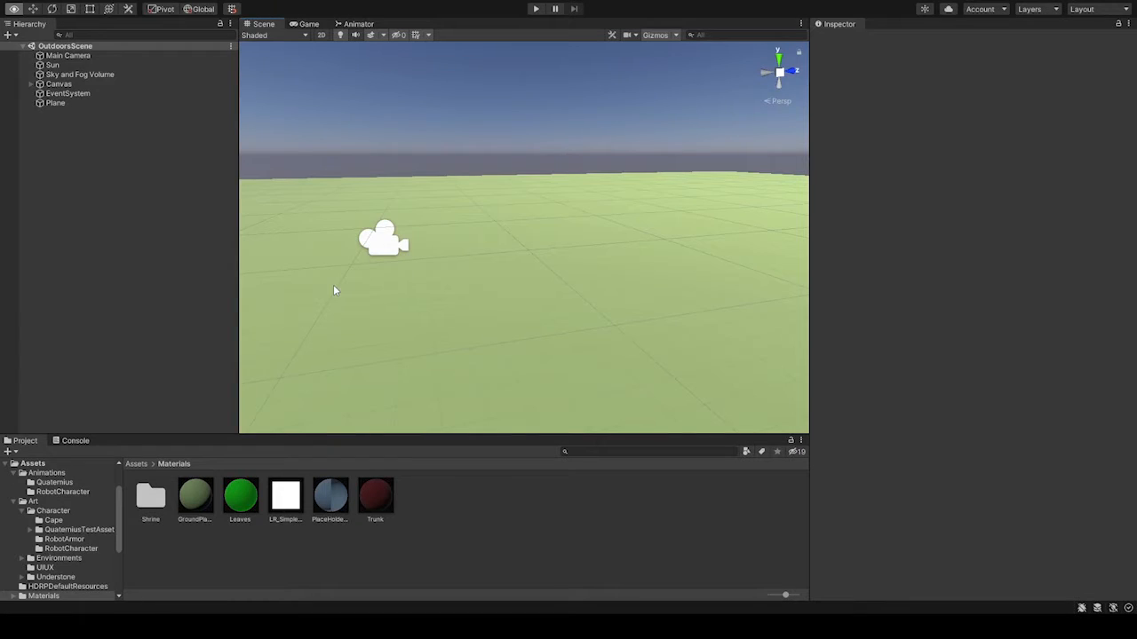
# Switch to Unity and add the TreeWithLod model from the Assets folder to the OutdoorsScene hierarchy
pyautogui.click(335, 290)
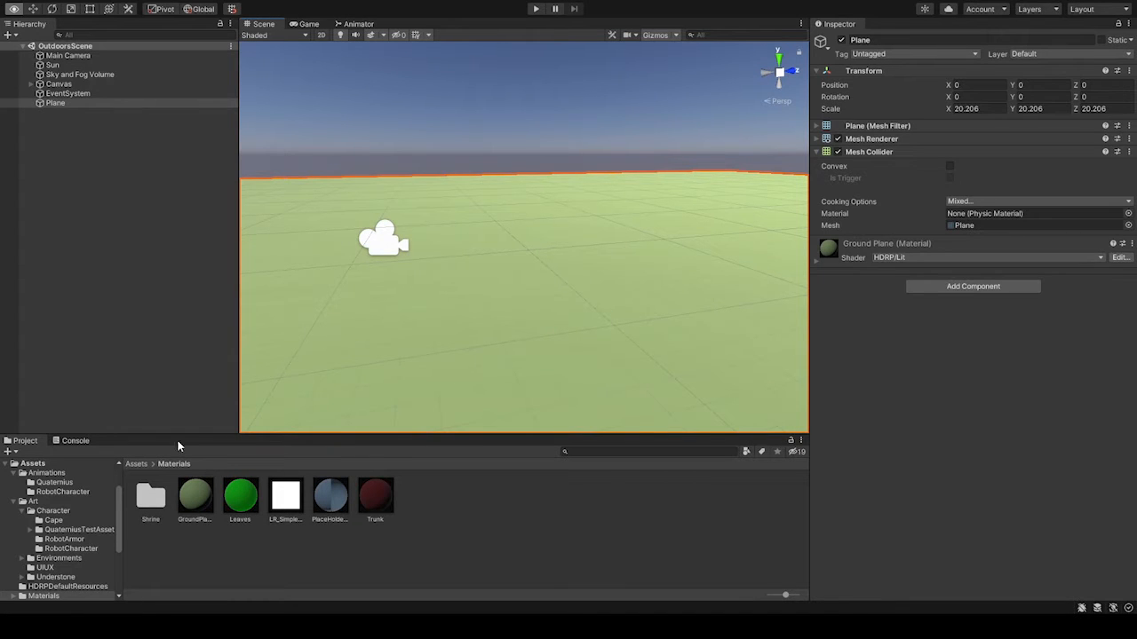
pyautogui.click(138, 463)
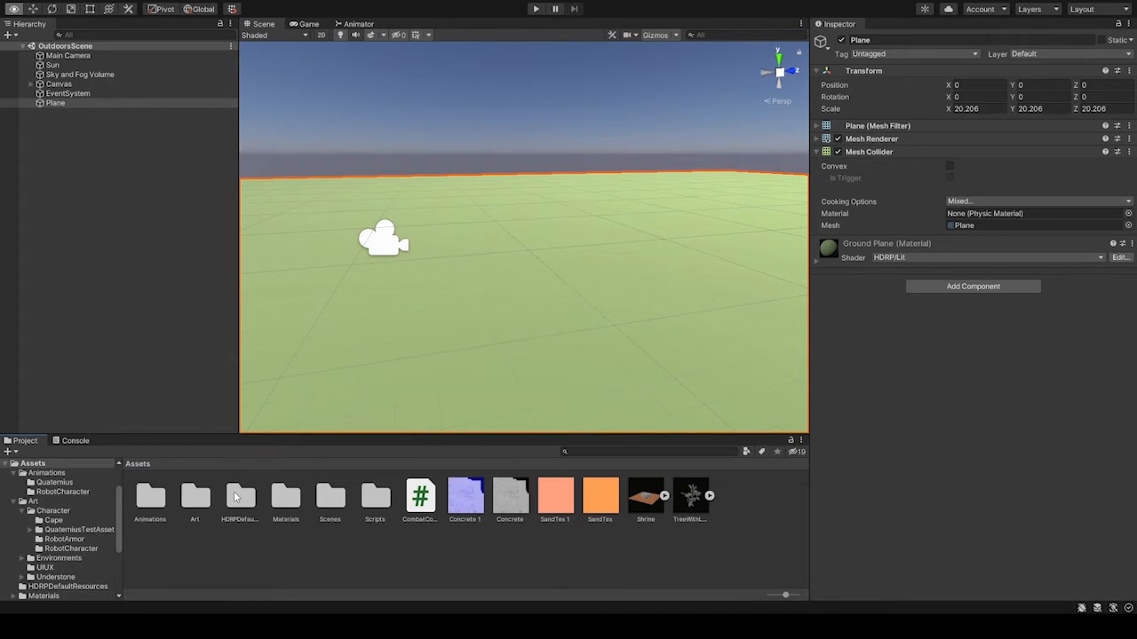
pyautogui.click(695, 510)
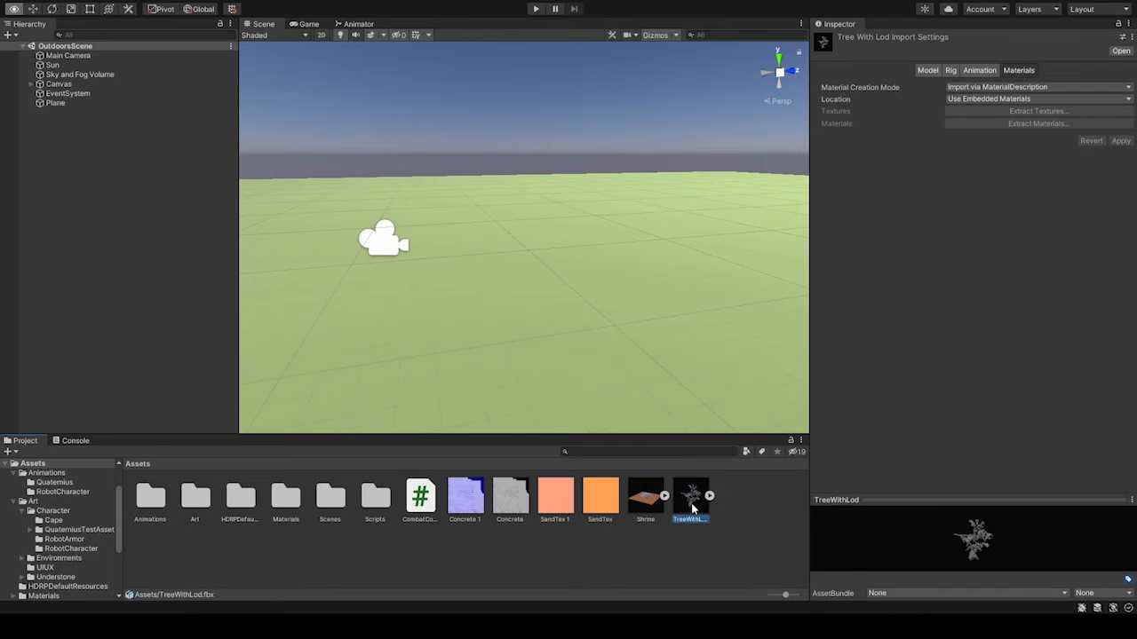
pyautogui.moveTo(673, 444); pyautogui.dragTo(160, 282)
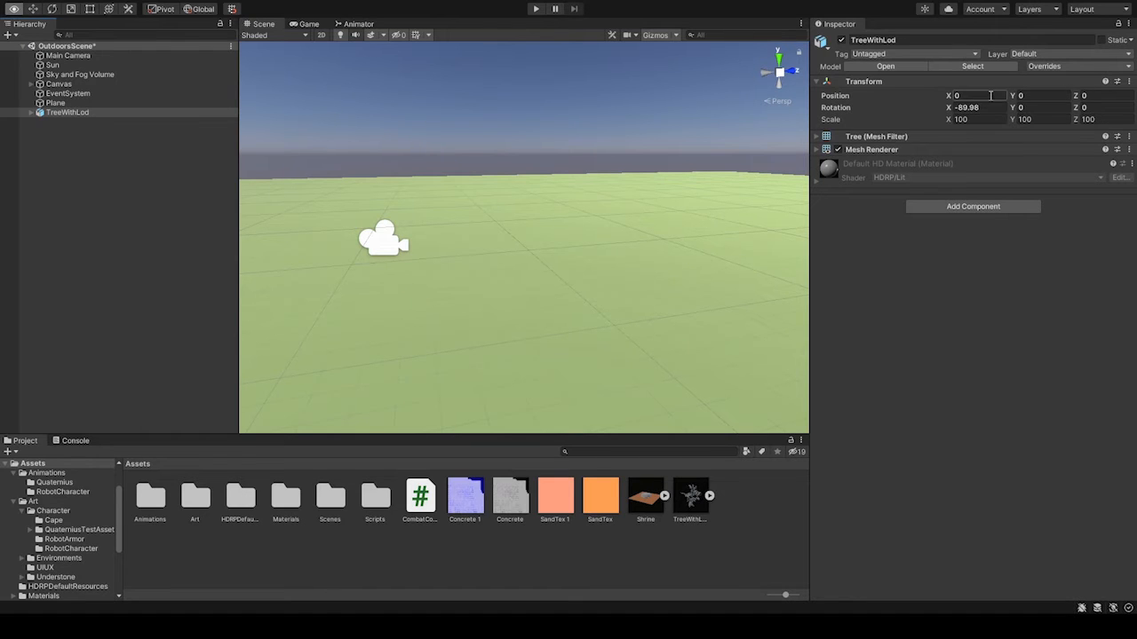
# Create an empty game object at the scene root and set its position to 0, 0, 0
pyautogui.click(110, 180)
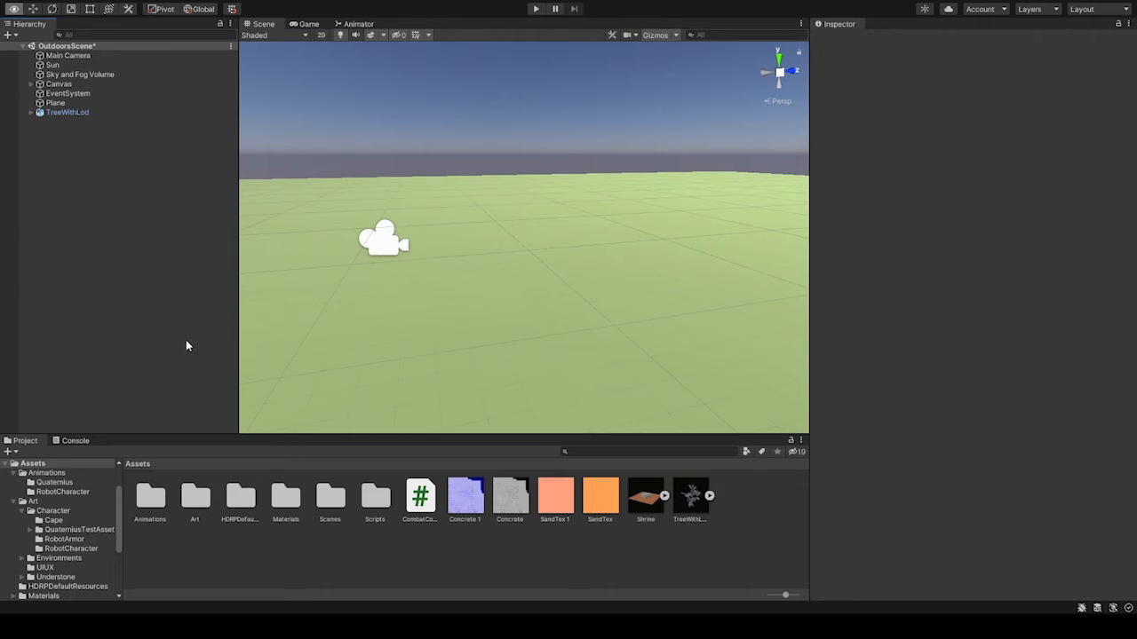
pyautogui.hotkey('ctrl', 'shift', 'n')
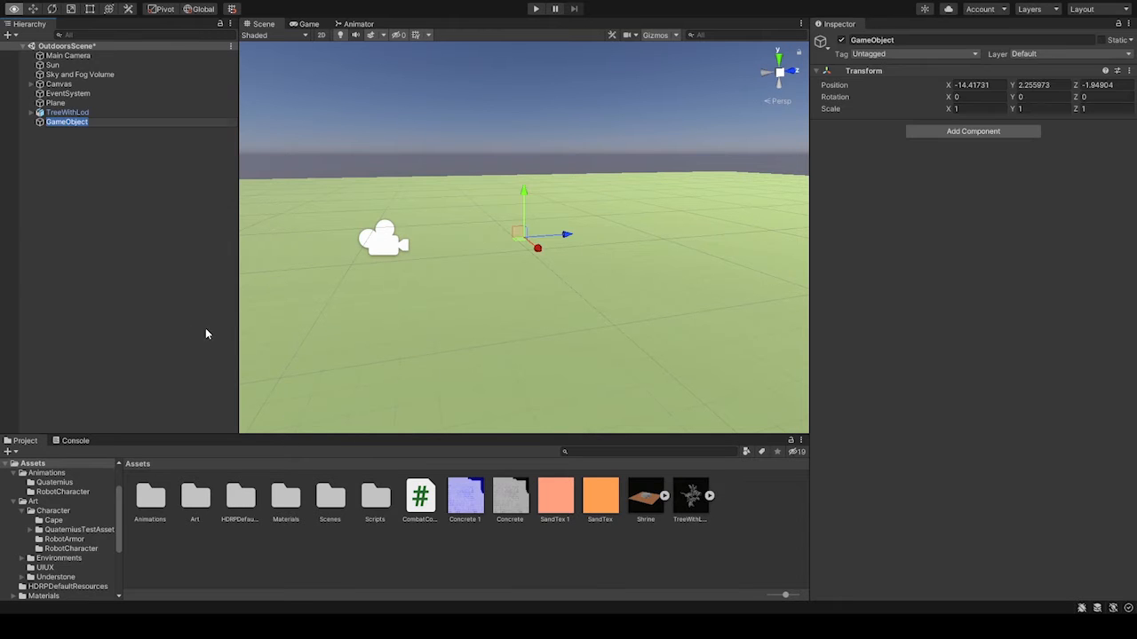
pyautogui.click(1112, 86)
pyautogui.moveTo(485, 210); pyautogui.dragTo(773, 246, button='right')
pyautogui.press('f')
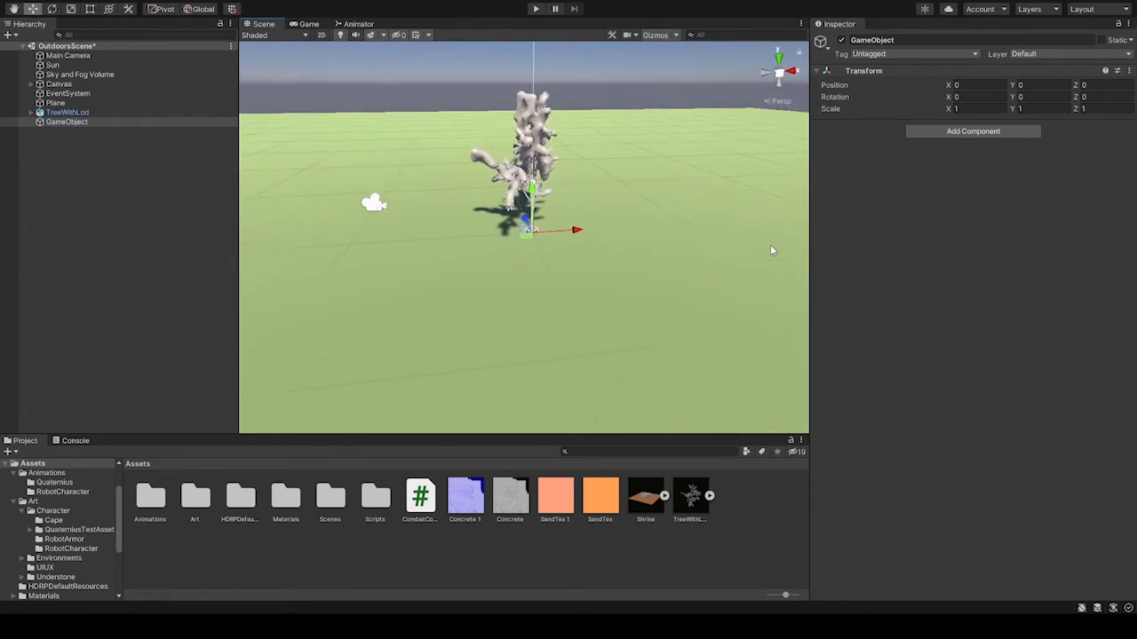
pyautogui.press('w')
pyautogui.moveTo(657, 227); pyautogui.dragTo(616, 178, button='right')
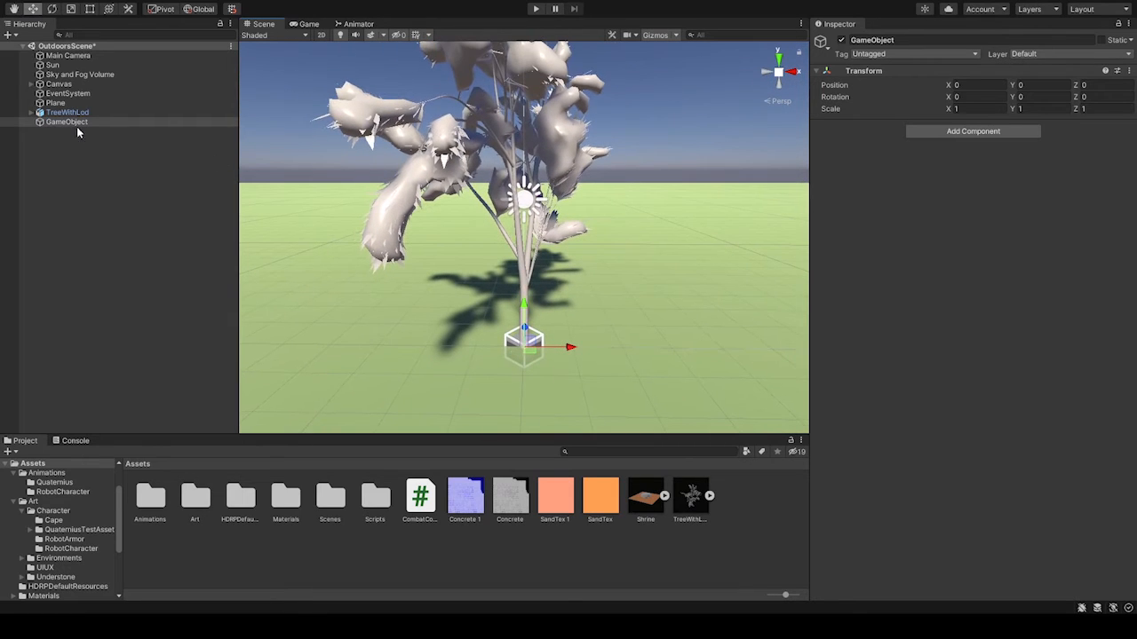
# Parent TreeWithLod to the empty game object and rename that parent as LODTree
pyautogui.moveTo(84, 113); pyautogui.dragTo(83, 122)
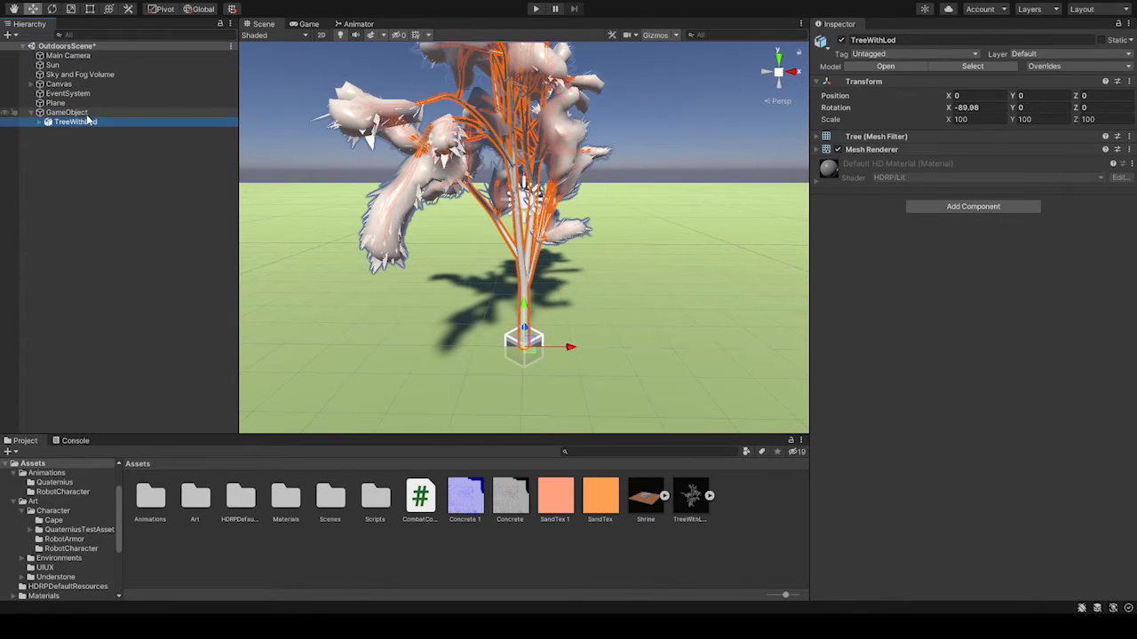
pyautogui.click(86, 113)
pyautogui.write('LOD')
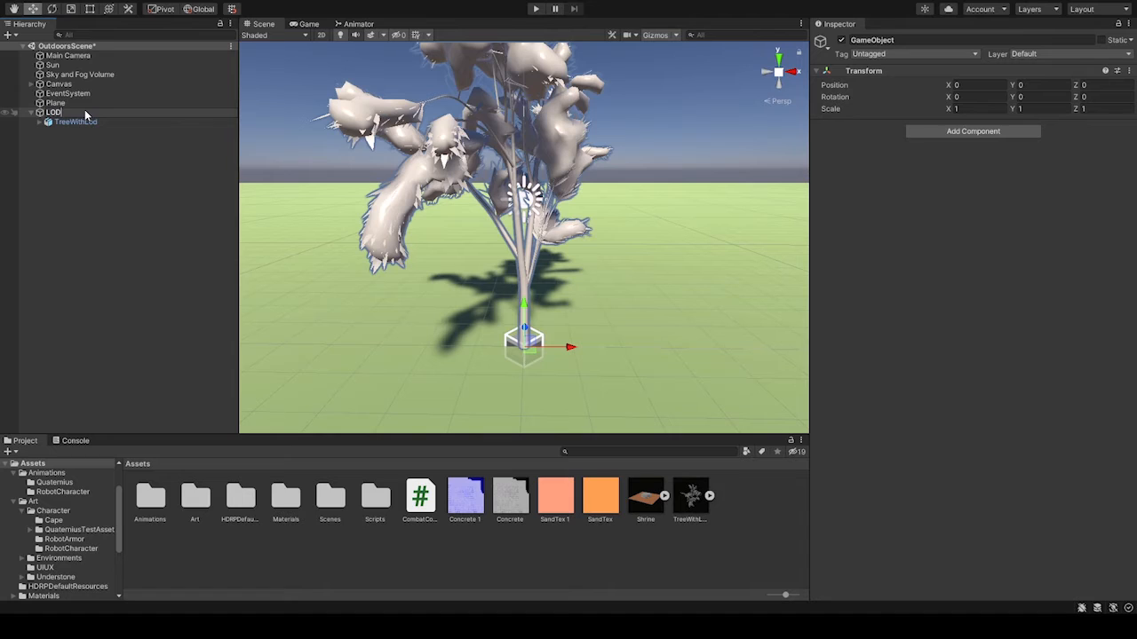
pyautogui.write('Tree')
pyautogui.press('Return')
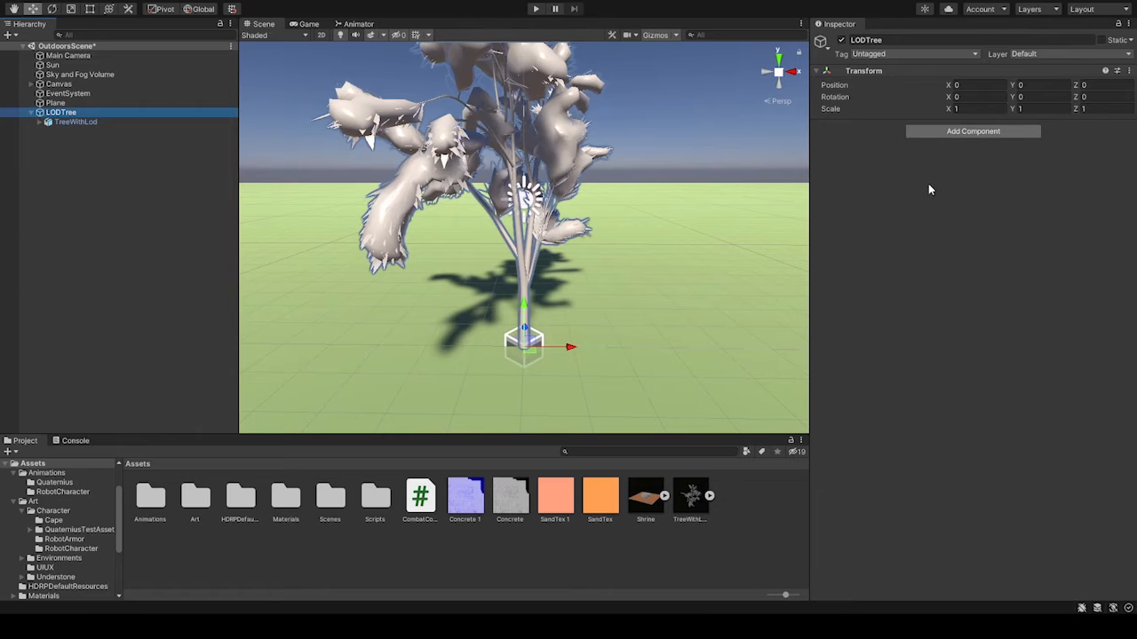
pyautogui.click(918, 227)
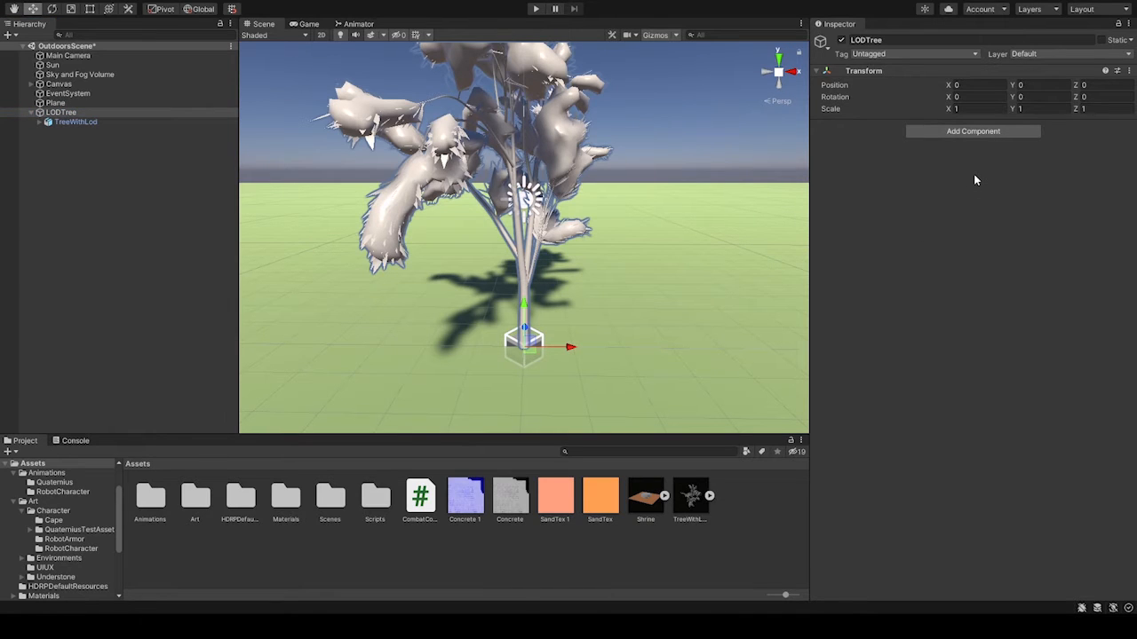
# Add an LOD Group component to LODTree and set its fade mode to Cross Fade
pyautogui.click(974, 176)
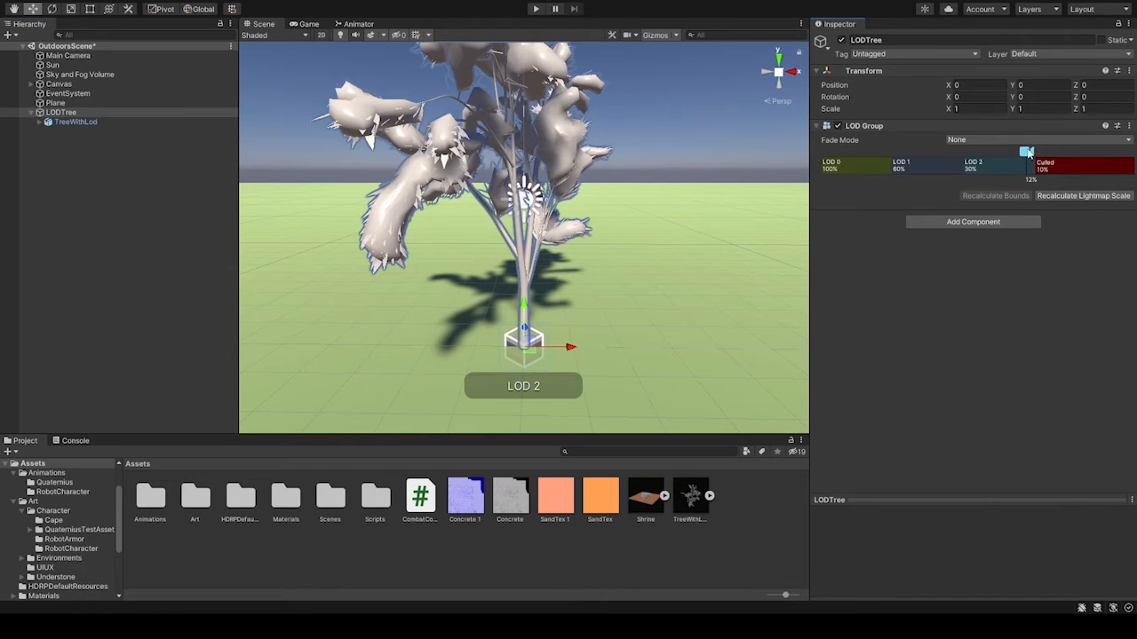
pyautogui.click(990, 171)
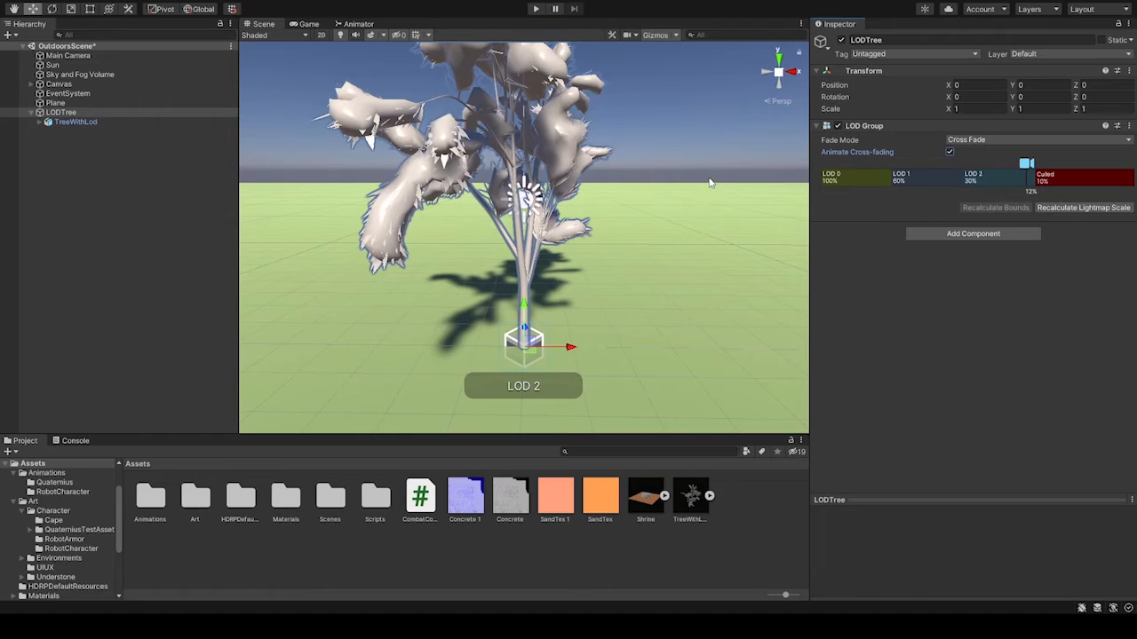
# Set the LOD 1 threshold of LODTree's LOD Group to 70%
pyautogui.moveTo(711, 183)
pyautogui.mouseDown(button='right')
pyautogui.moveTo(557, 145)
pyautogui.moveTo(506, 160)
pyautogui.moveTo(461, 154)
pyautogui.moveTo(520, 165)
pyautogui.moveTo(541, 184)
pyautogui.mouseUp(button='right')
pyautogui.press('w')
pyautogui.press('s')
pyautogui.press('w')
pyautogui.press('s')
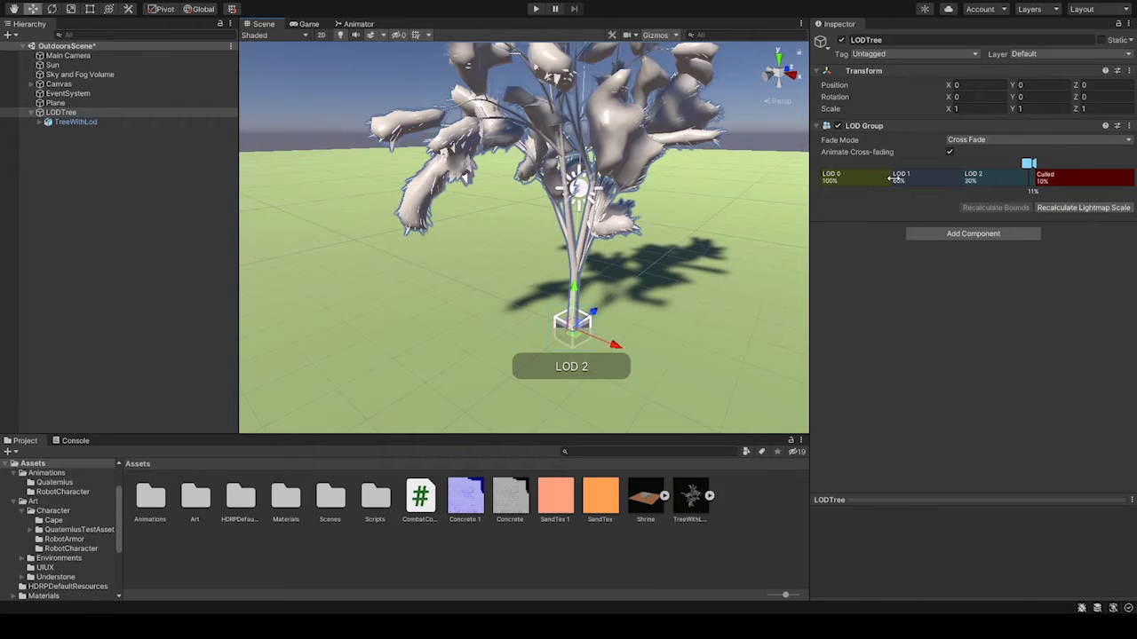
pyautogui.moveTo(893, 179); pyautogui.dragTo(871, 176)
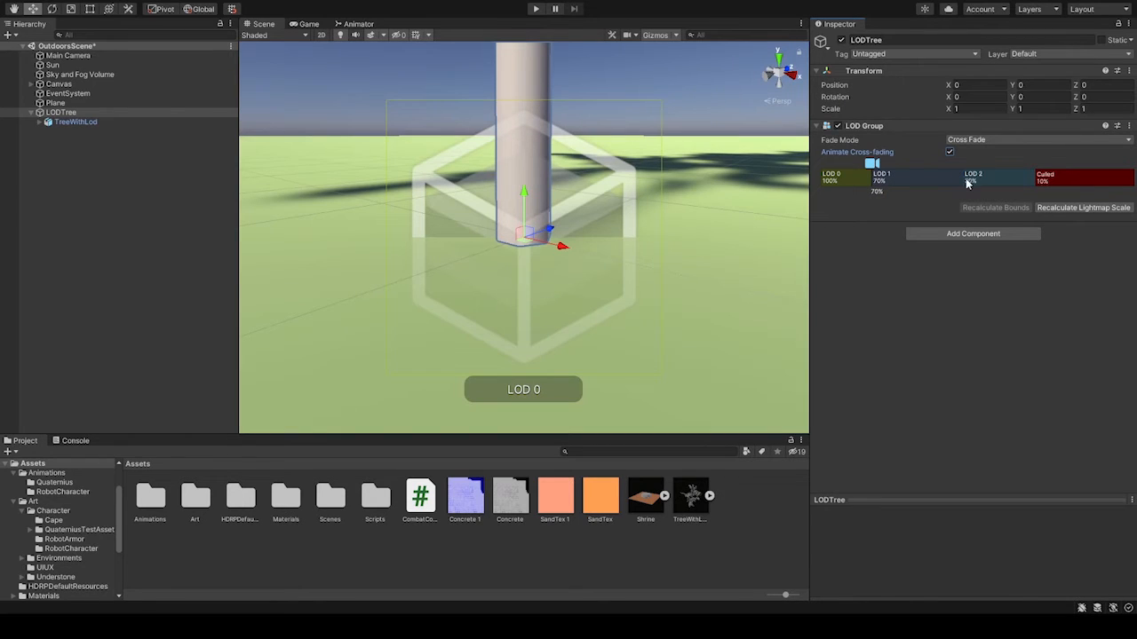
# Set the LOD Group thresholds to 1% for Culled, 6% for LOD 2 and 29% for LOD 1
pyautogui.moveTo(654, 175); pyautogui.dragTo(649, 138, button='right')
pyautogui.press('s')
pyautogui.press('e')
pyautogui.press('q')
pyautogui.press('e')
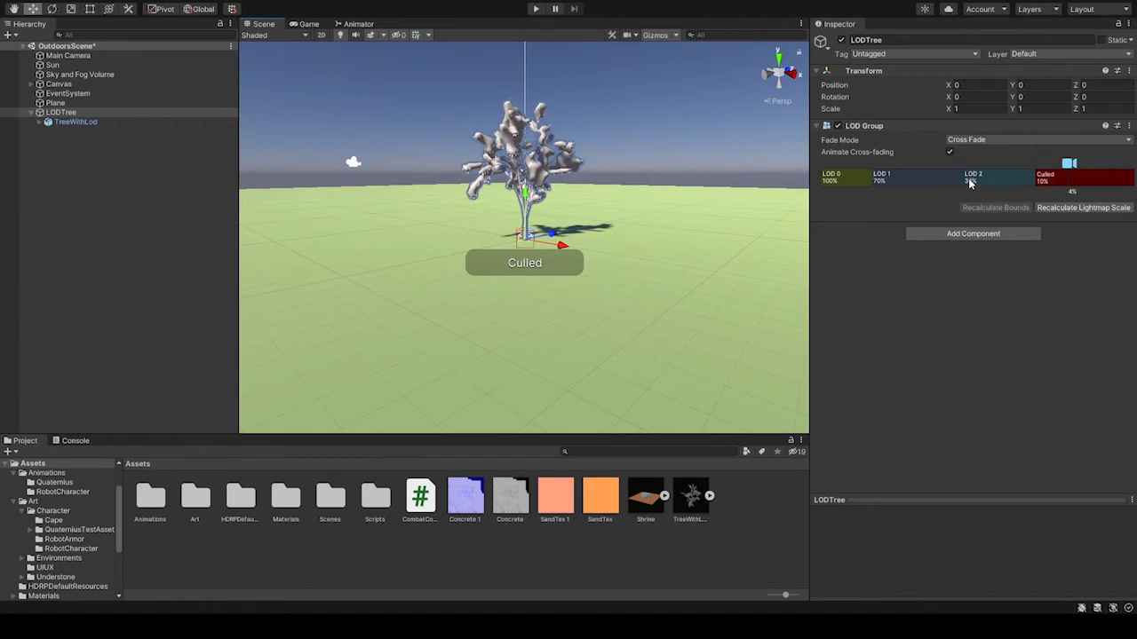
pyautogui.moveTo(1034, 176); pyautogui.dragTo(1093, 192)
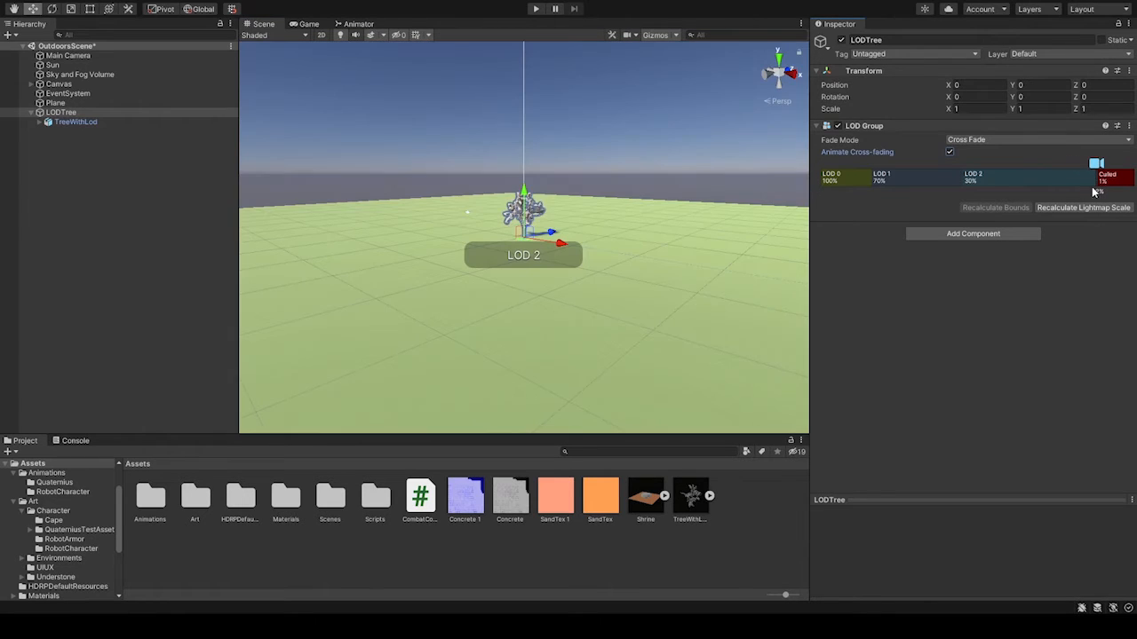
pyautogui.moveTo(967, 175); pyautogui.dragTo(1054, 176)
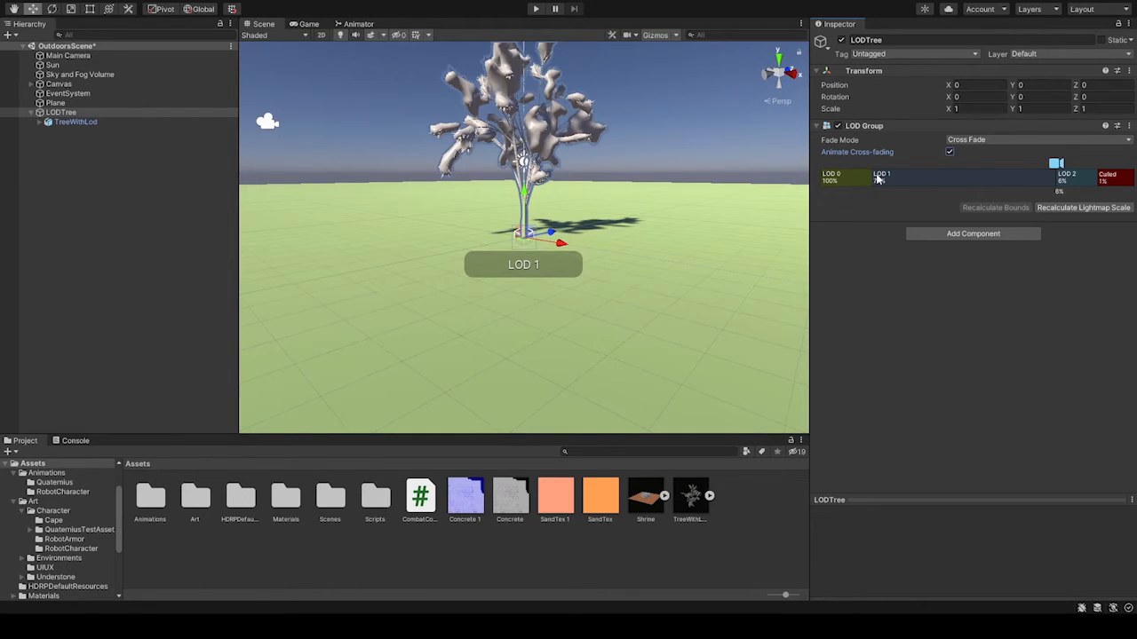
pyautogui.moveTo(877, 178); pyautogui.dragTo(966, 178)
# Place a temporary cube at the tree's base as a size reference, raised to Y 0.5, and delete it
pyautogui.press('s')
pyautogui.moveTo(570, 186)
pyautogui.mouseDown(button='right')
pyautogui.moveTo(583, 140)
pyautogui.moveTo(578, 169)
pyautogui.mouseUp(button='right')
pyautogui.press('w')
pyautogui.click(101, 184)
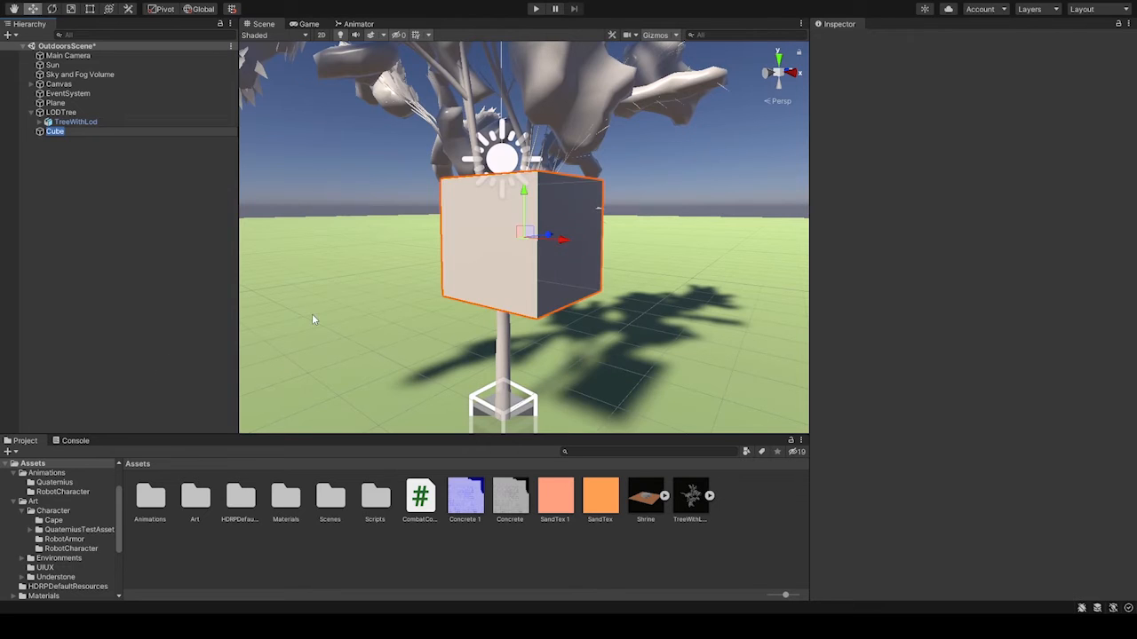
pyautogui.moveTo(312, 313); pyautogui.dragTo(395, 293, button='right')
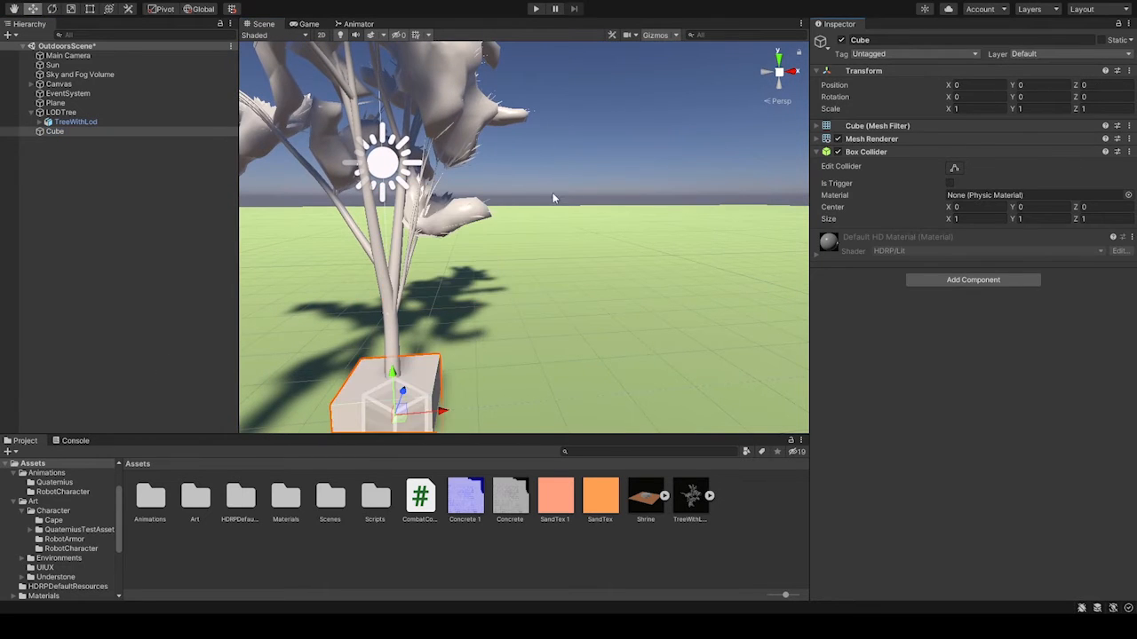
pyautogui.moveTo(487, 222); pyautogui.dragTo(489, 258, button='right')
pyautogui.moveTo(428, 263); pyautogui.dragTo(428, 236)
pyautogui.moveTo(428, 237); pyautogui.dragTo(496, 194, button='right')
pyautogui.click(84, 134)
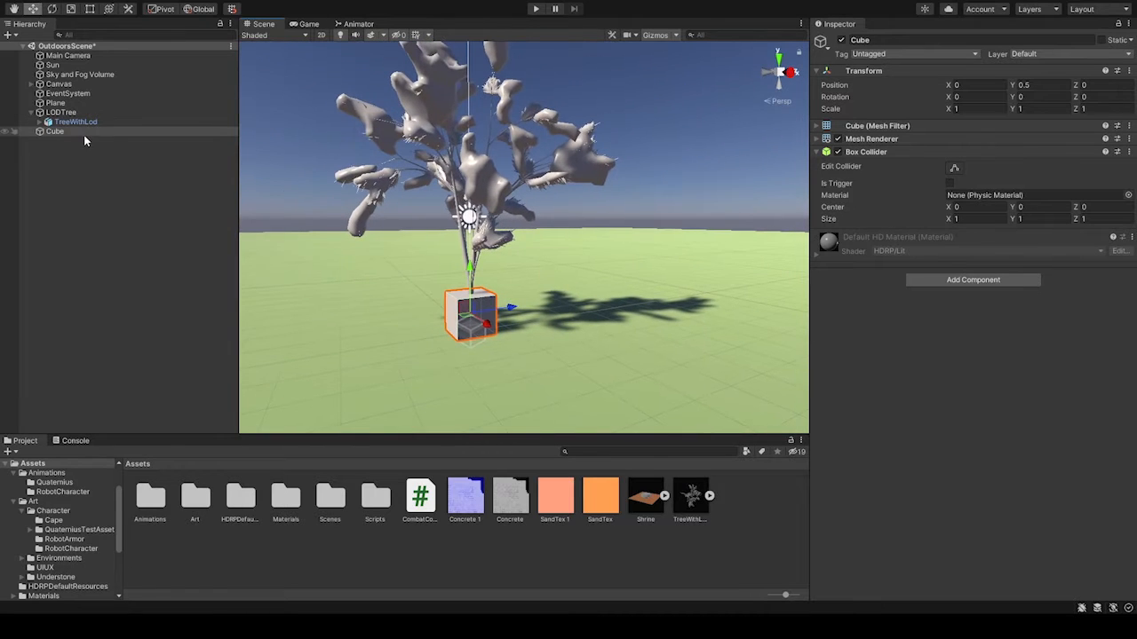
pyautogui.press('Delete')
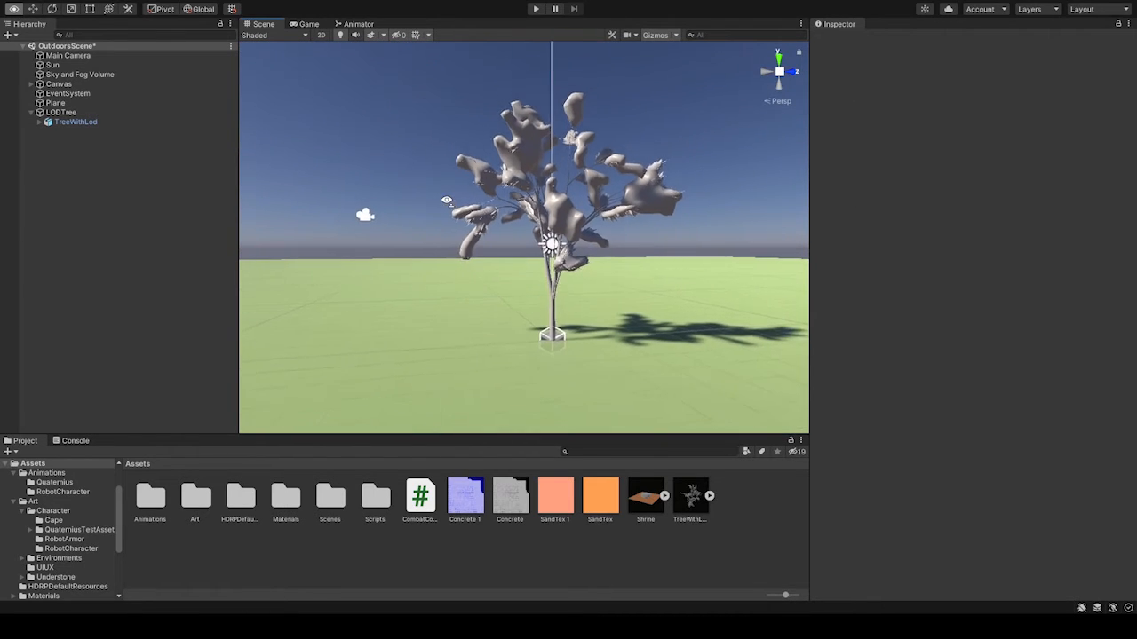
# Assign FullRes, LODLevel2 and LODLevel3 as the renderers of LOD 0, LOD 1 and LOD 2 in LODTree's LOD Group
pyautogui.click(99, 123)
pyautogui.click(94, 113)
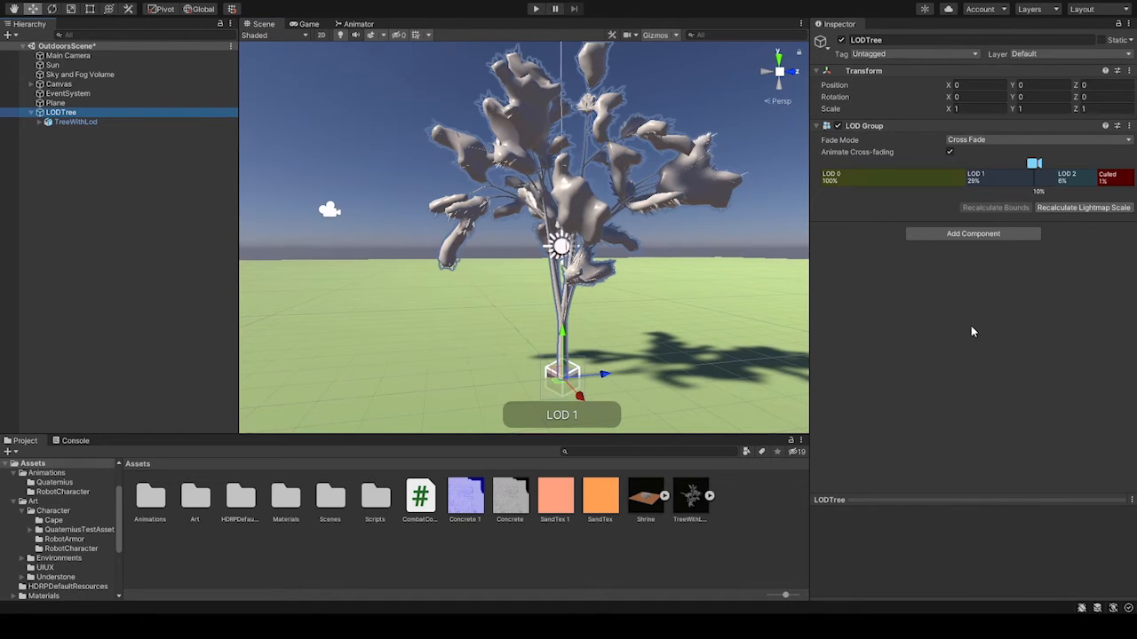
pyautogui.click(855, 184)
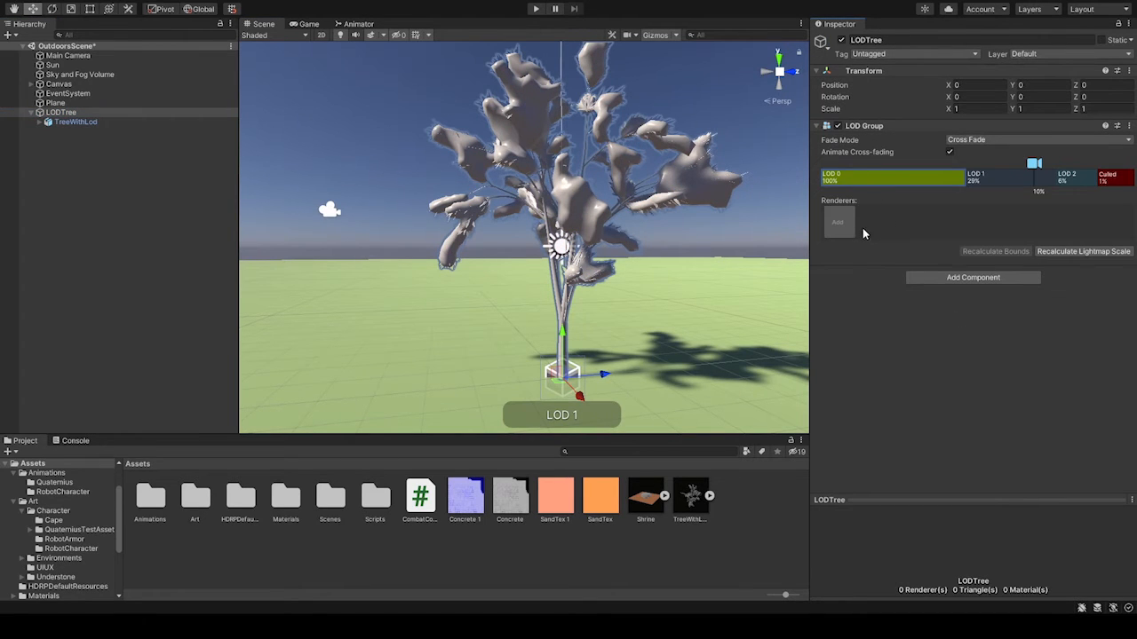
pyautogui.doubleClick(896, 261)
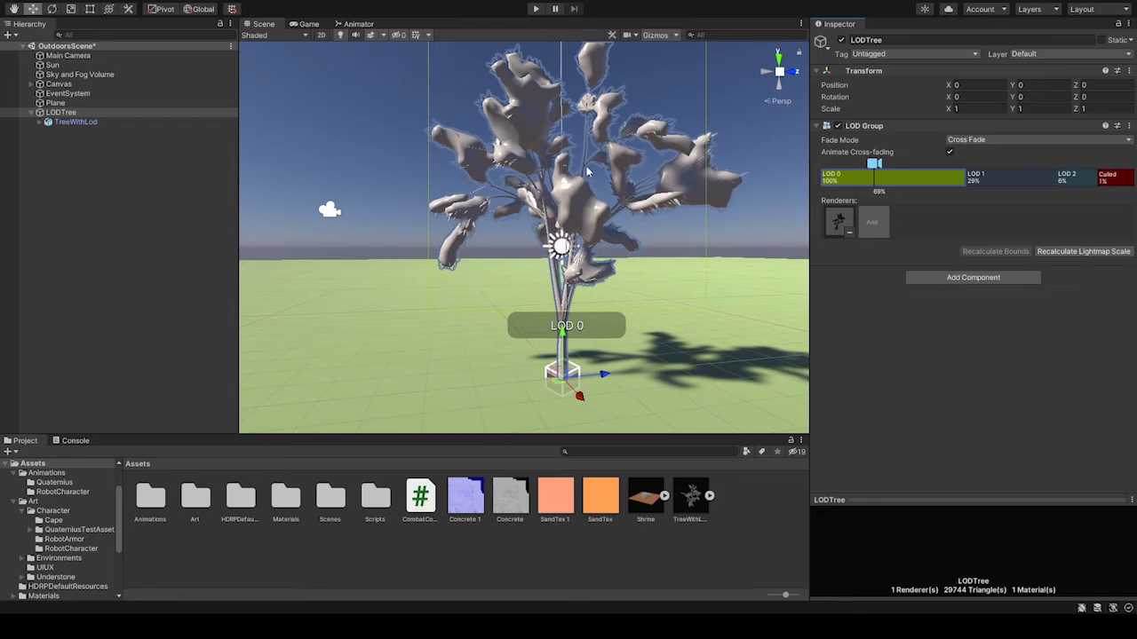
pyautogui.click(990, 180)
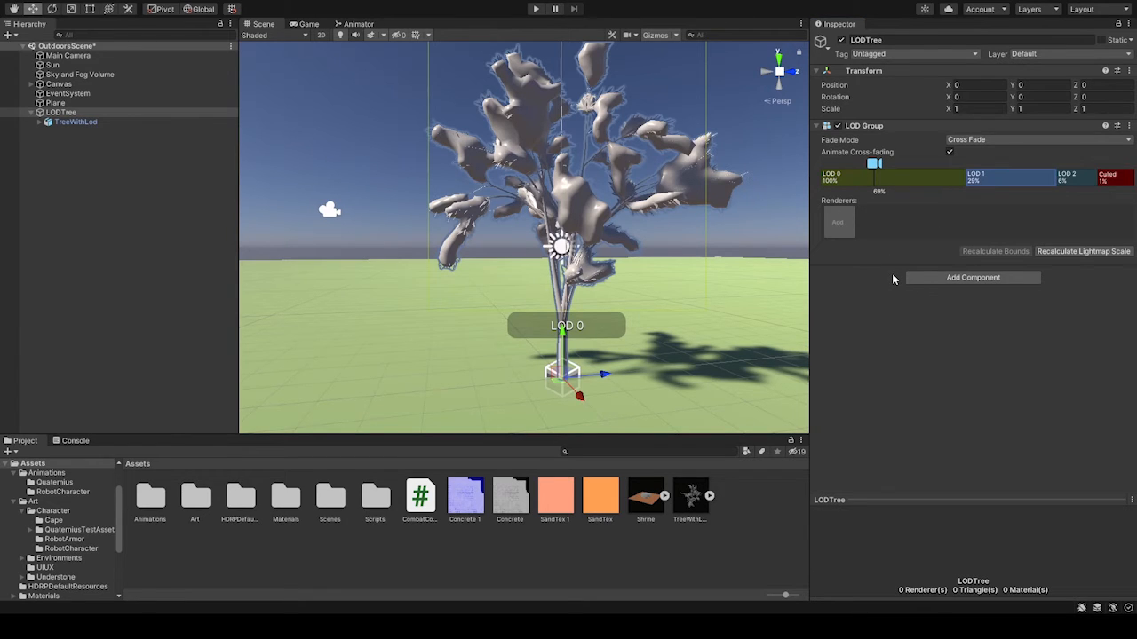
pyautogui.doubleClick(894, 276)
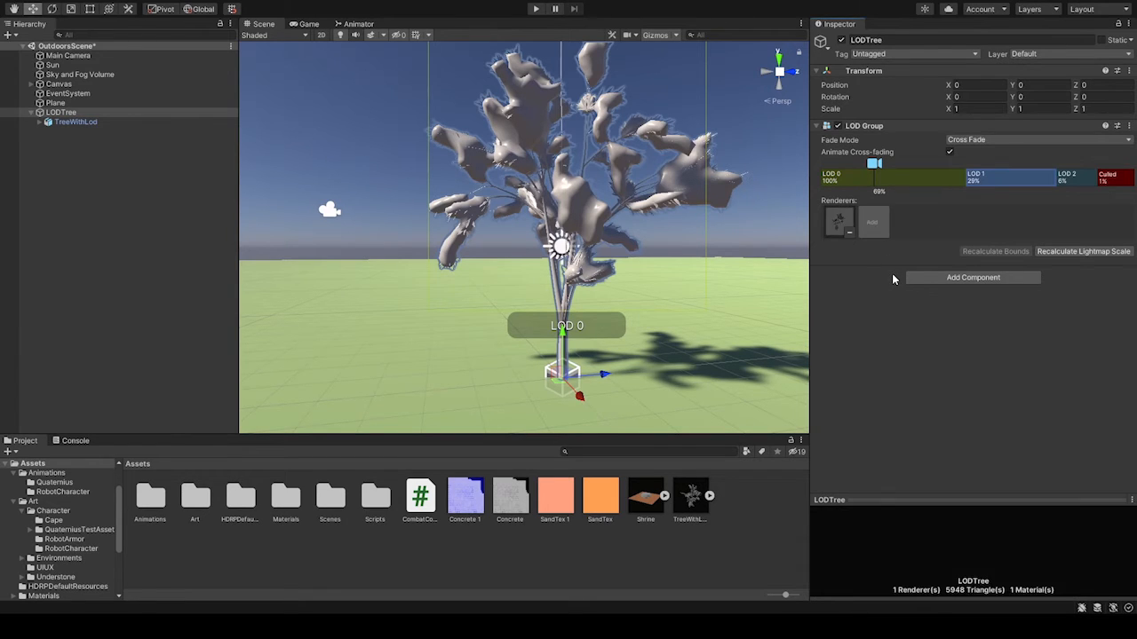
pyautogui.click(1078, 182)
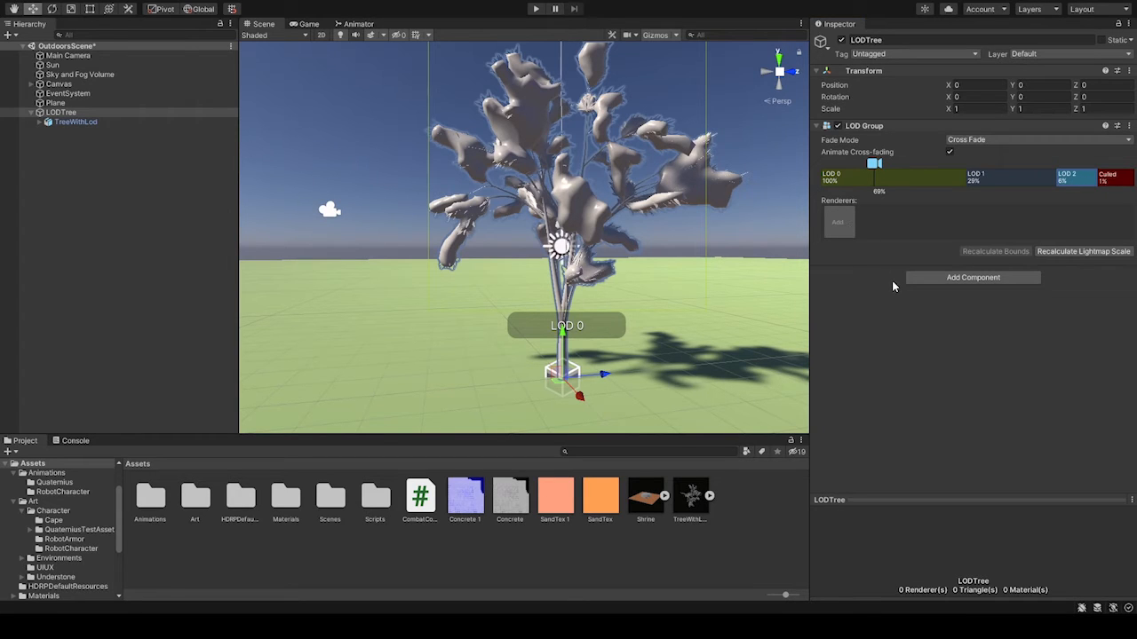
pyautogui.doubleClick(893, 278)
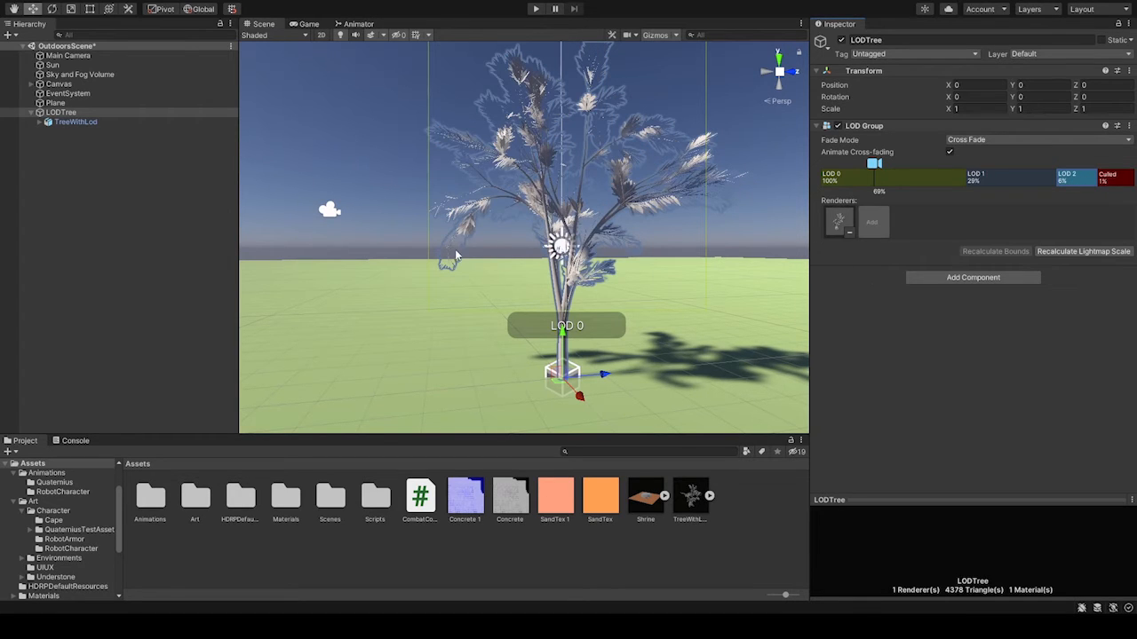
# Examine the tree's foliage from near and far to check how it switches between LOD levels
pyautogui.press('s')
pyautogui.moveTo(664, 208); pyautogui.dragTo(675, 208, button='right')
pyautogui.click(98, 157)
pyautogui.moveTo(322, 96); pyautogui.dragTo(344, 112, button='right')
pyautogui.press('s')
pyautogui.press('w')
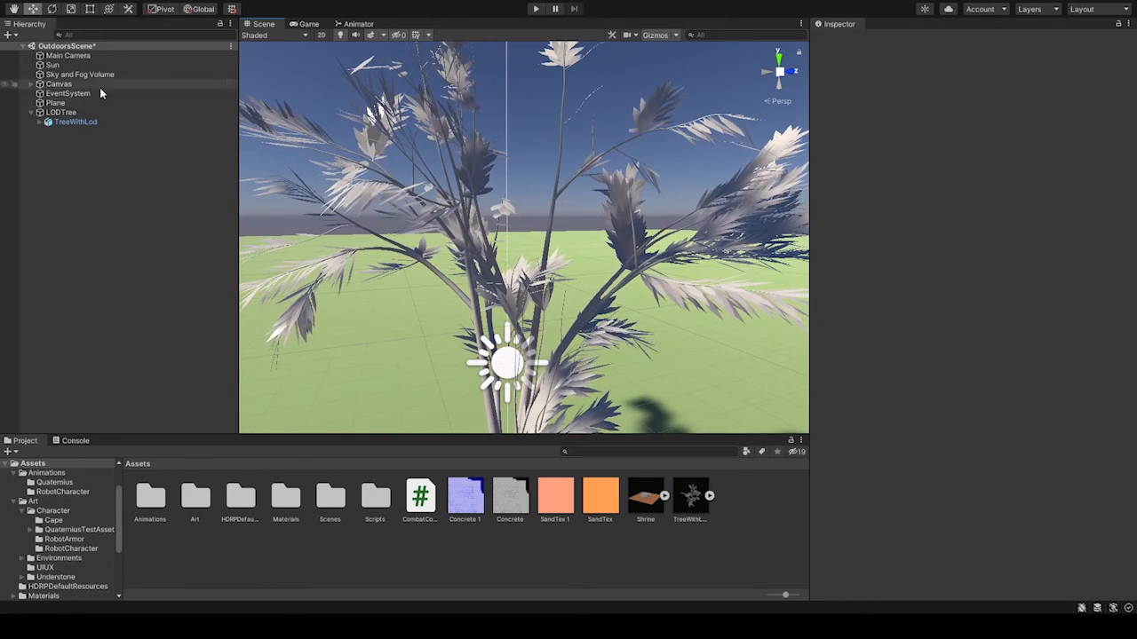
pyautogui.click(109, 112)
pyautogui.press('s')
pyautogui.moveTo(650, 180); pyautogui.dragTo(651, 185, button='right')
# Check which leaf meshes are assigned as renderers to LOD 0 and LOD 1 of LODTree
pyautogui.click(119, 121)
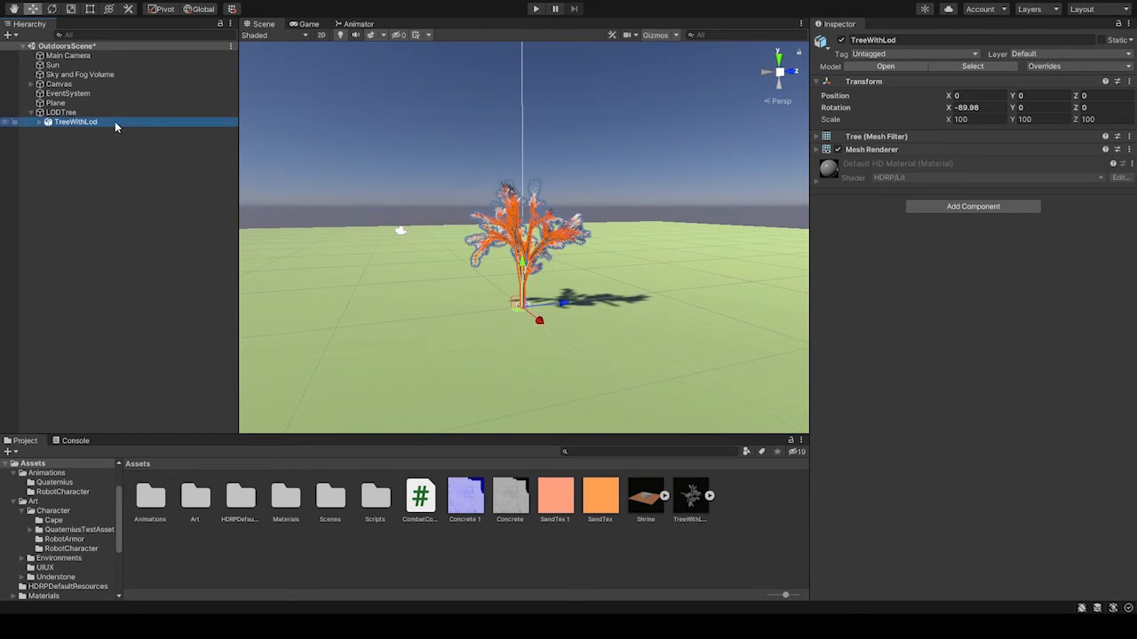
pyautogui.click(103, 114)
pyautogui.click(888, 174)
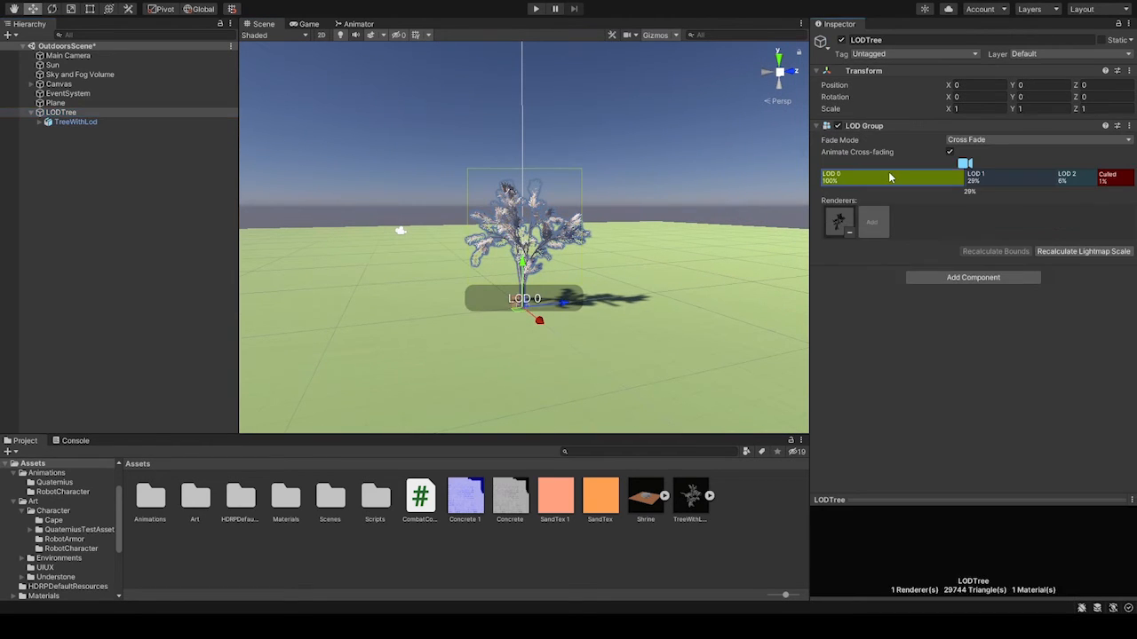
pyautogui.click(840, 221)
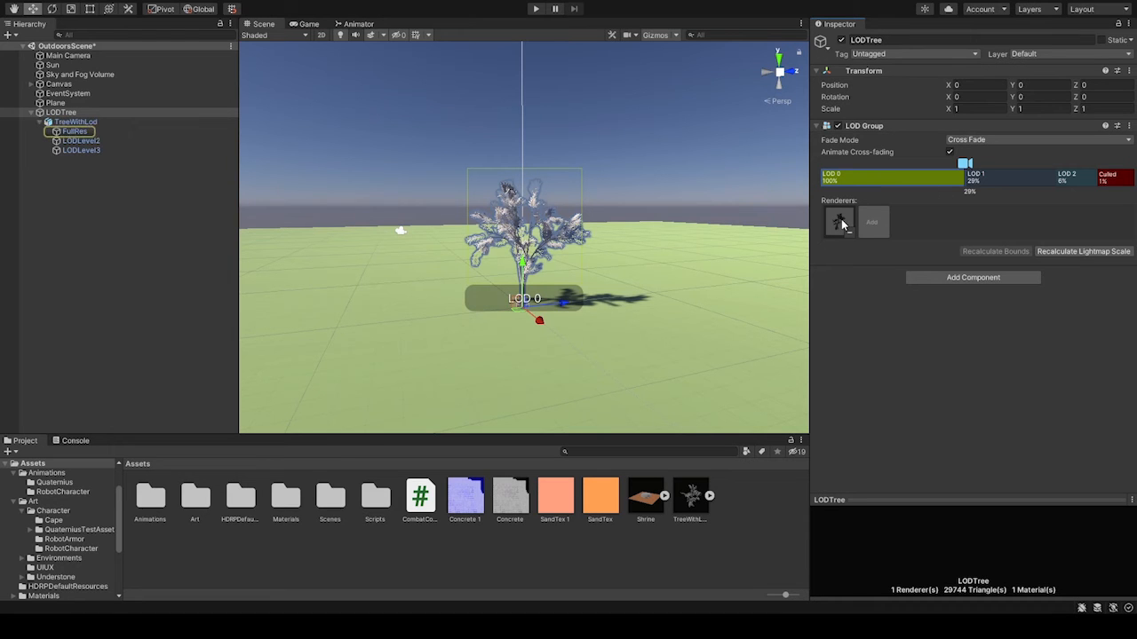
pyautogui.click(1006, 179)
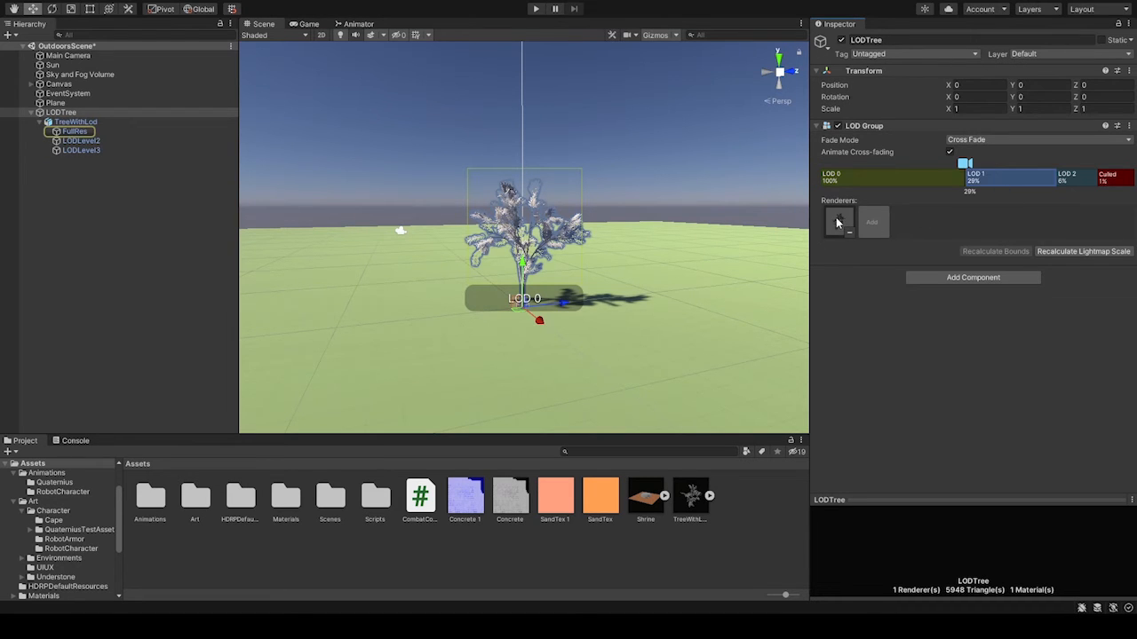
# Set LODTree's LOD thresholds to 73% for LOD 1, 46% for LOD 2 and 25% for Culled
pyautogui.press('s')
pyautogui.moveTo(648, 231)
pyautogui.mouseDown(button='right')
pyautogui.moveTo(646, 216)
pyautogui.moveTo(650, 237)
pyautogui.mouseUp(button='right')
pyautogui.press('s')
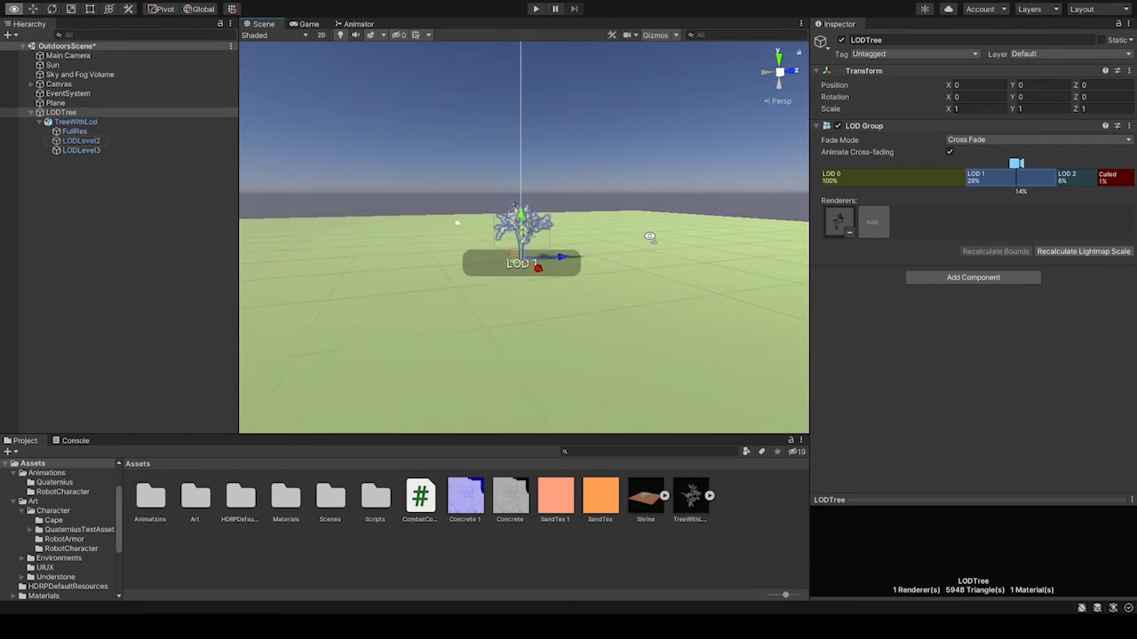
pyautogui.moveTo(1016, 163); pyautogui.dragTo(820, 164)
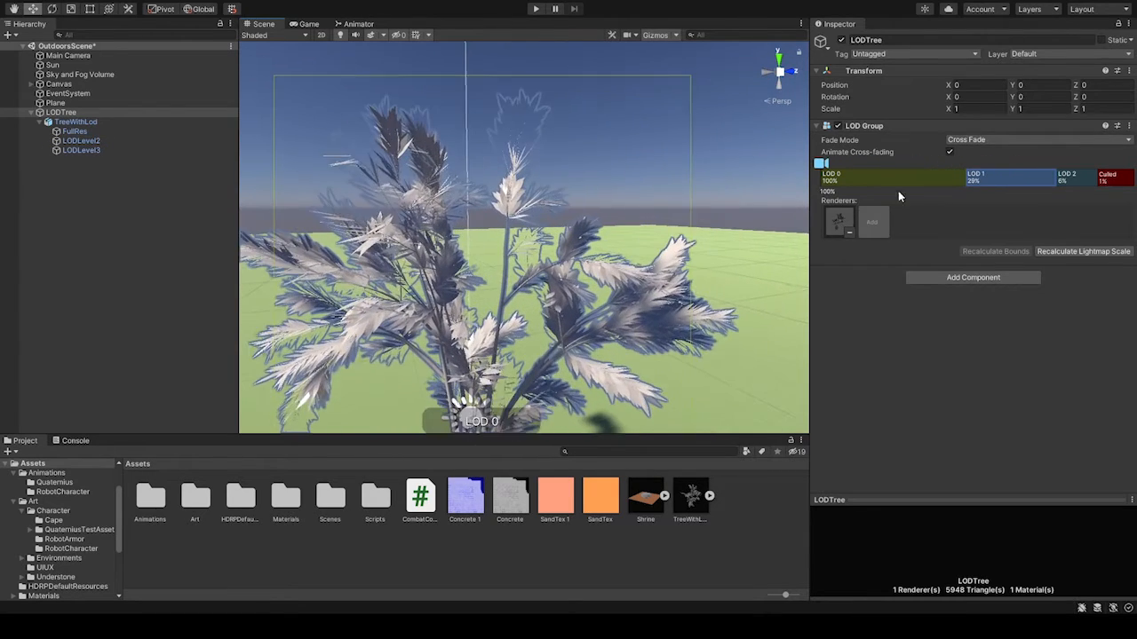
pyautogui.moveTo(897, 197)
pyautogui.mouseDown()
pyautogui.moveTo(948, 183)
pyautogui.moveTo(866, 177)
pyautogui.mouseUp()
pyautogui.moveTo(1057, 179); pyautogui.dragTo(921, 177)
pyautogui.moveTo(1102, 181); pyautogui.dragTo(979, 179)
# Examine the transitions between the tree's LOD levels by repeatedly moving closer to and farther from it
pyautogui.moveTo(688, 145); pyautogui.dragTo(693, 140, button='right')
pyautogui.press('w')
pyautogui.press('w')
pyautogui.press('s')
pyautogui.press('s')
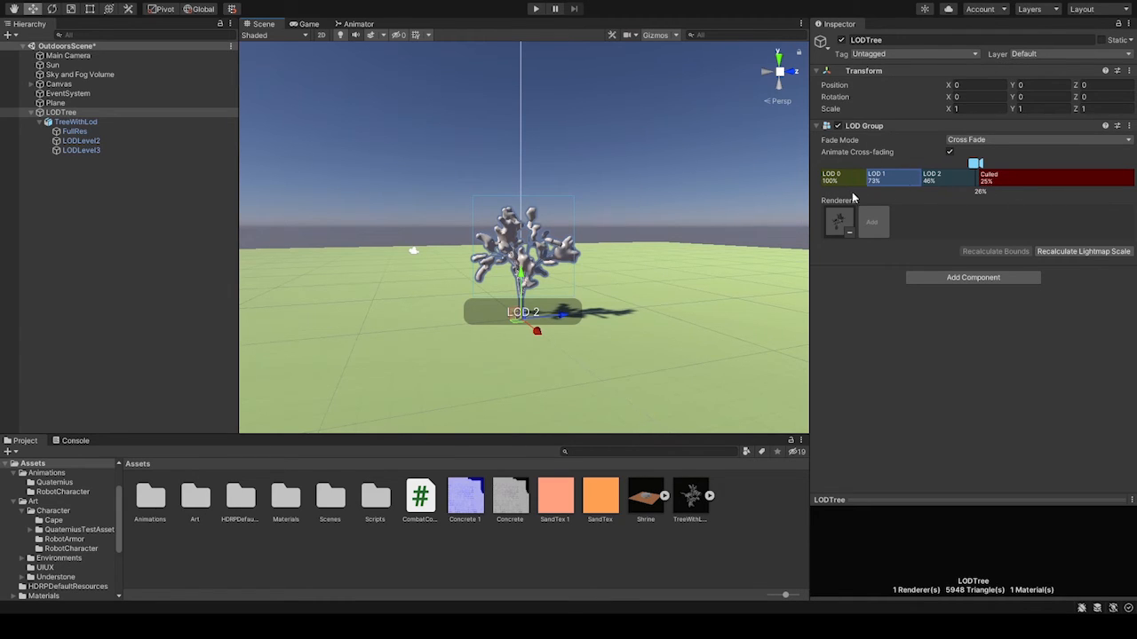
pyautogui.press('w')
pyautogui.moveTo(624, 187)
pyautogui.mouseDown(button='right')
pyautogui.moveTo(639, 188)
pyautogui.moveTo(622, 227)
pyautogui.moveTo(625, 175)
pyautogui.moveTo(625, 189)
pyautogui.mouseUp(button='right')
pyautogui.press('s')
pyautogui.press('w')
pyautogui.press('s')
pyautogui.press('w')
pyautogui.press('s')
pyautogui.press('w')
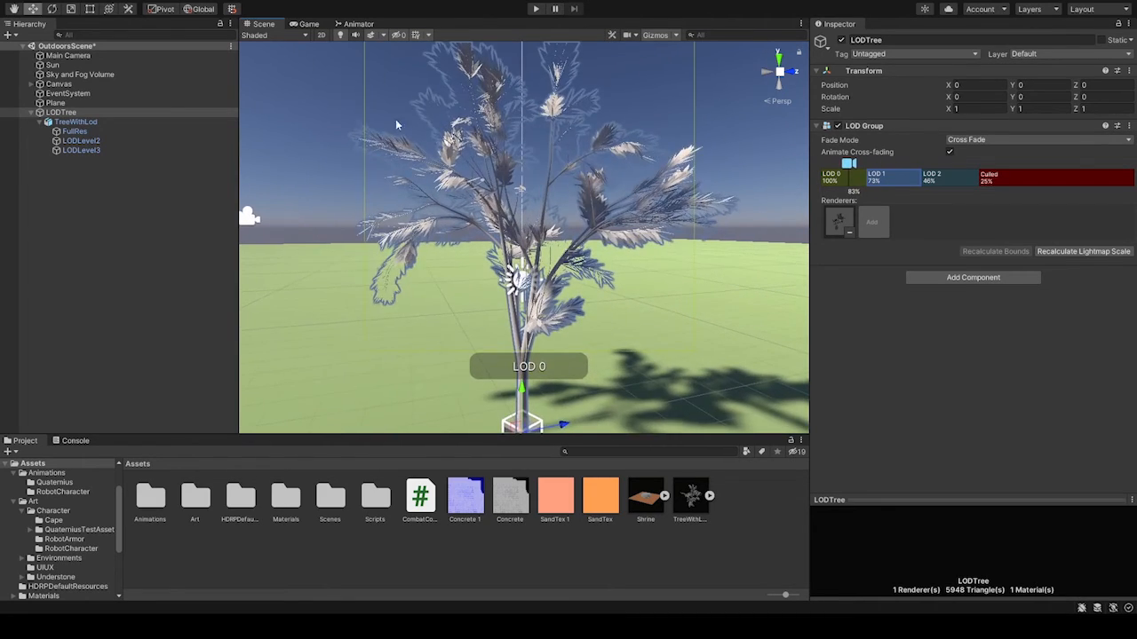
# Apply the Leaves material from the Materials folder to FullRes, LODLevel2 and LODLevel3
pyautogui.click(71, 131)
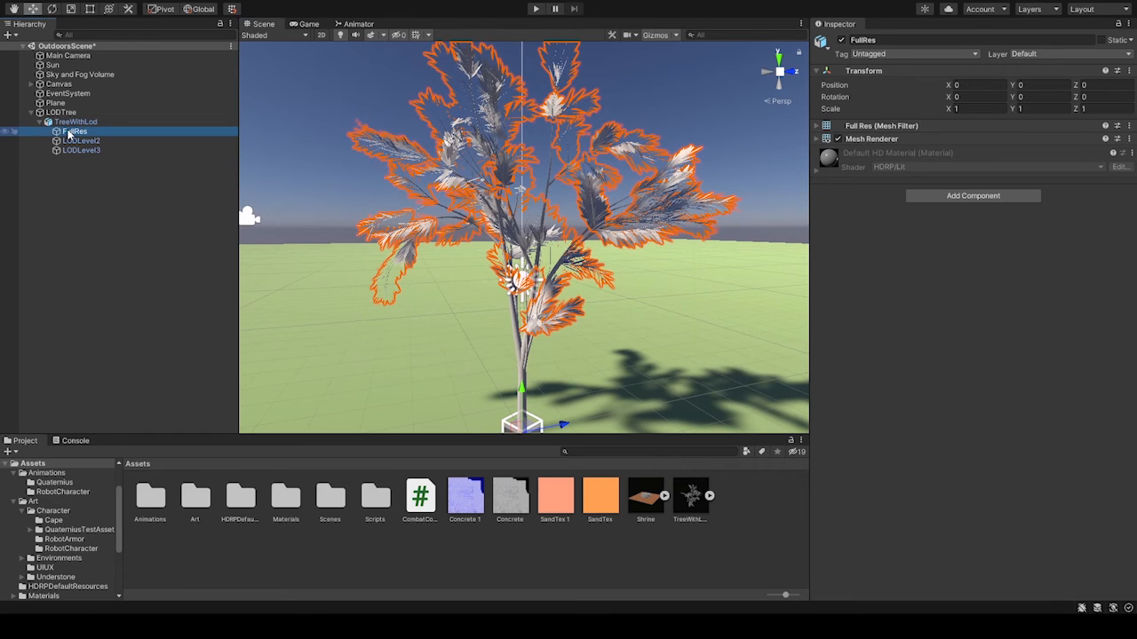
pyautogui.doubleClick(276, 502)
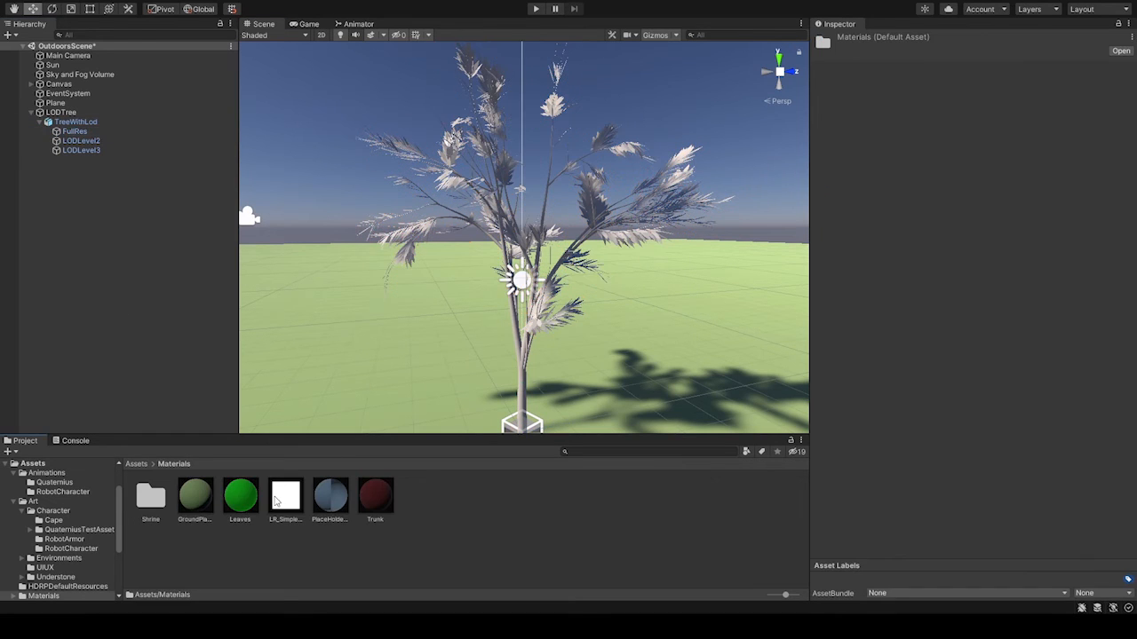
pyautogui.click(241, 498)
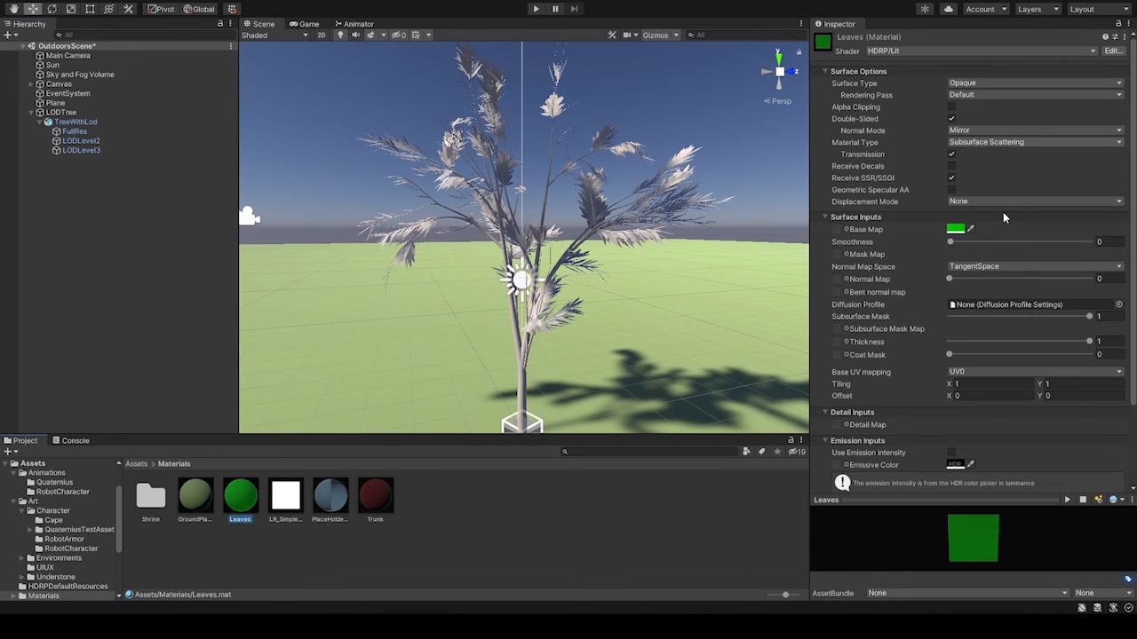
pyautogui.click(80, 131)
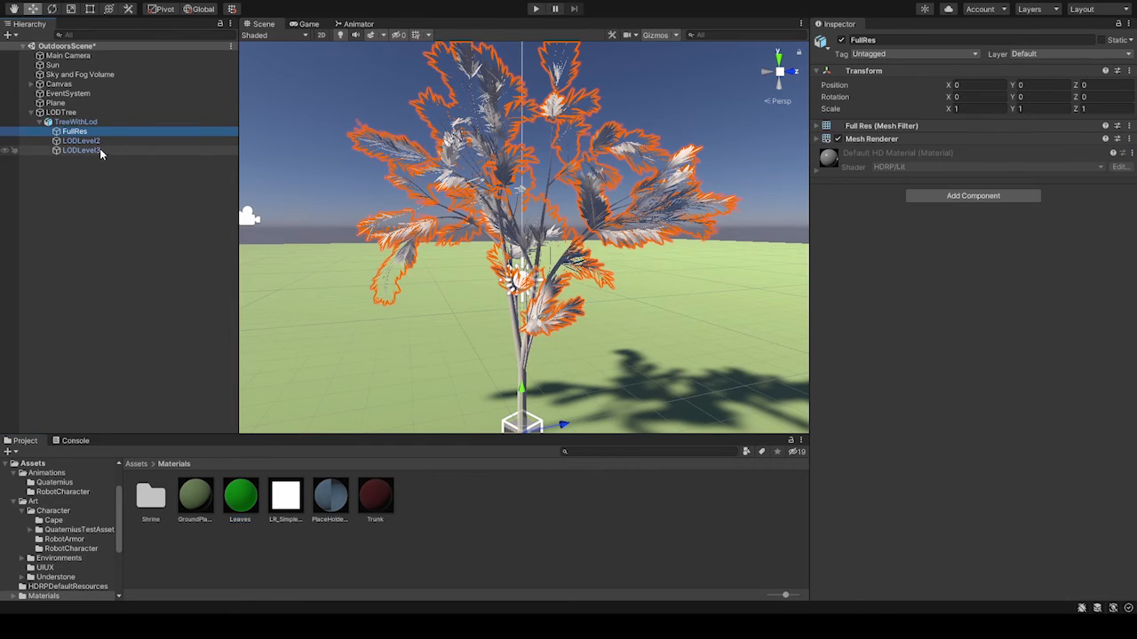
pyautogui.keyDown('shift'); pyautogui.click(99, 151); pyautogui.keyUp('shift')
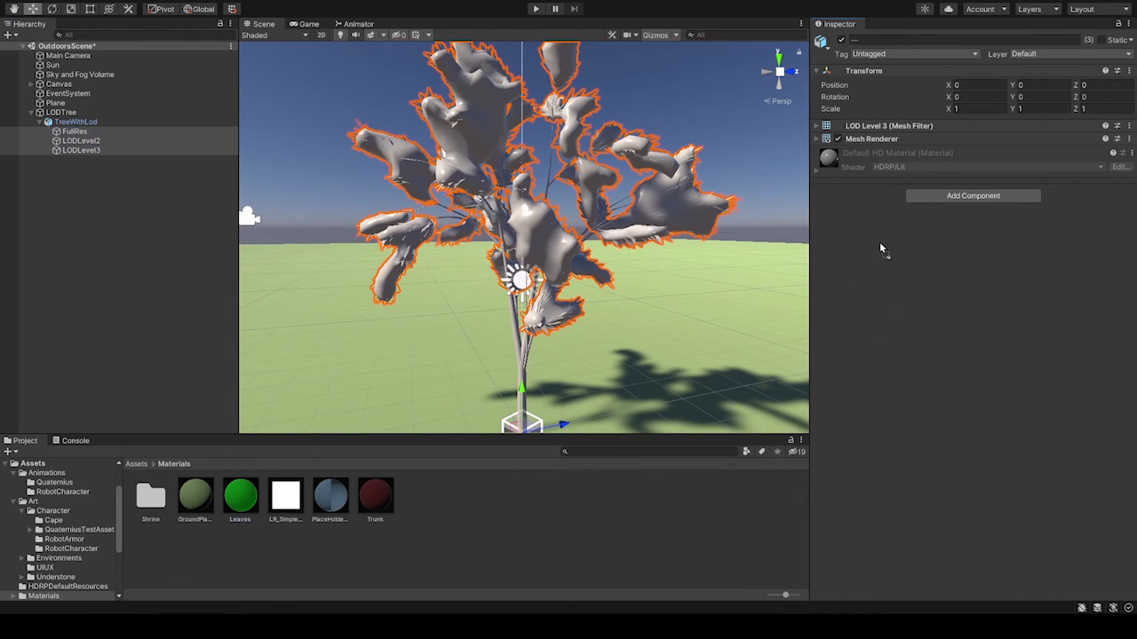
pyautogui.moveTo(882, 249); pyautogui.dragTo(500, 293)
# Apply the Trunk material to the TreeWithLod object
pyautogui.click(112, 224)
pyautogui.press('s')
pyautogui.moveTo(445, 154); pyautogui.dragTo(467, 152, button='right')
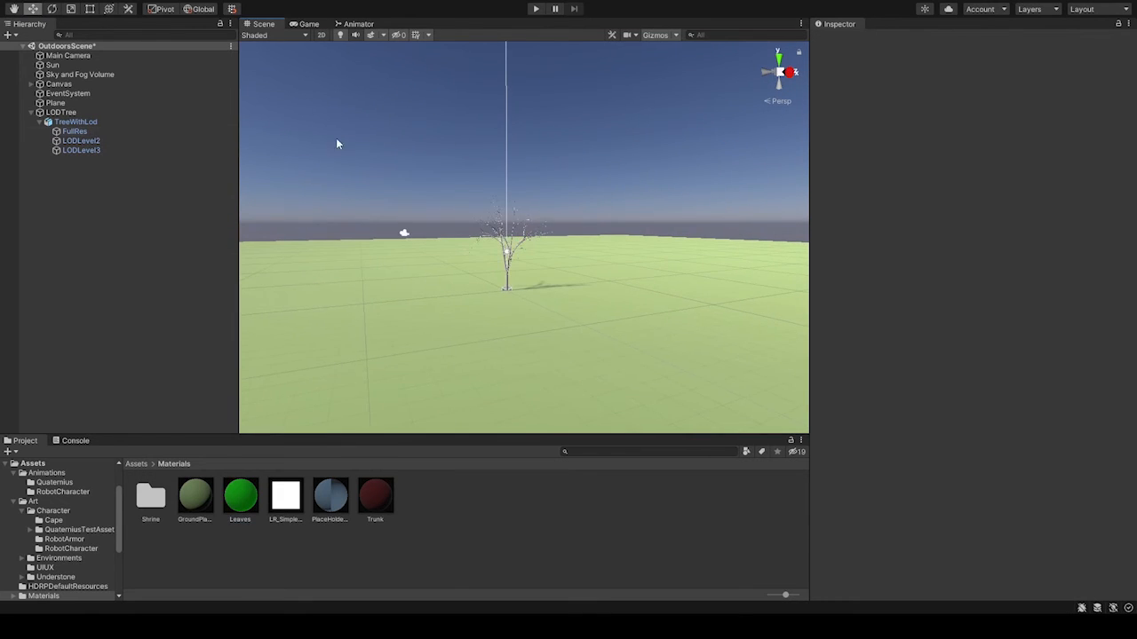
pyautogui.moveTo(576, 132)
pyautogui.mouseDown(button='right')
pyautogui.moveTo(610, 129)
pyautogui.moveTo(559, 122)
pyautogui.mouseUp(button='right')
pyautogui.press('w')
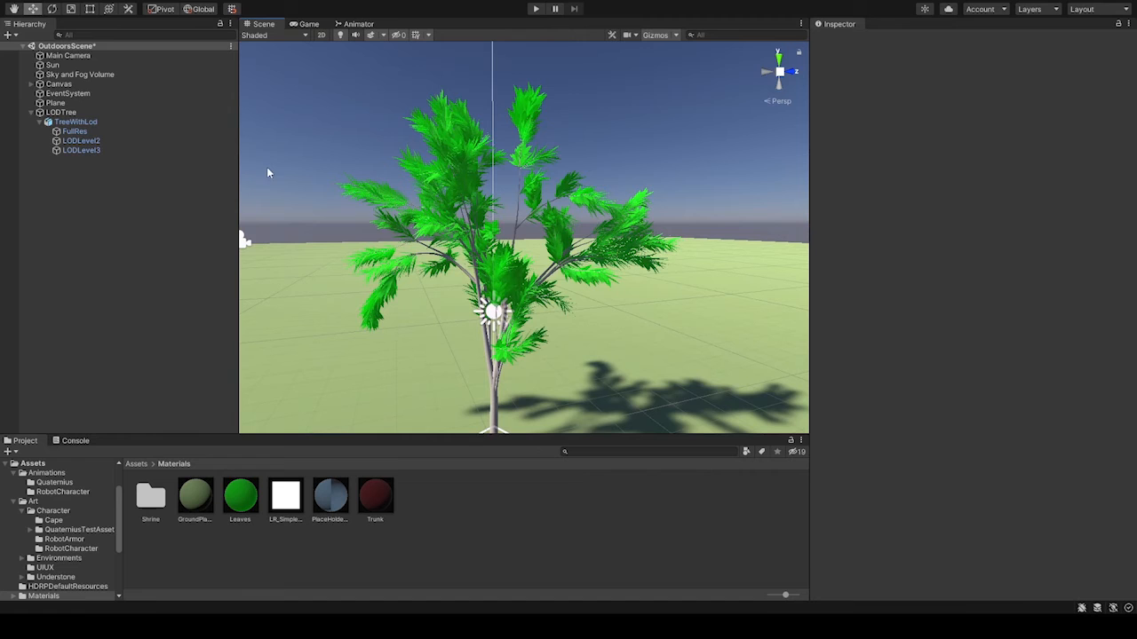
pyautogui.click(74, 122)
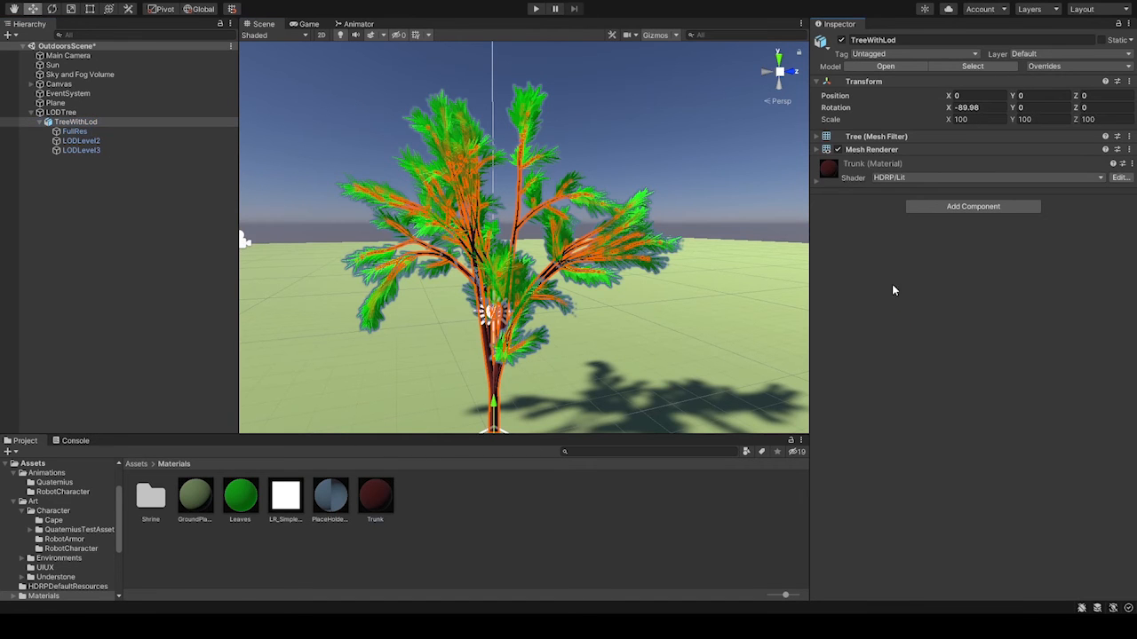
# Examine the coloured tree from varying distances to check its leaf LOD transitions
pyautogui.click(660, 118)
pyautogui.press('s')
pyautogui.moveTo(660, 117); pyautogui.dragTo(647, 91, button='right')
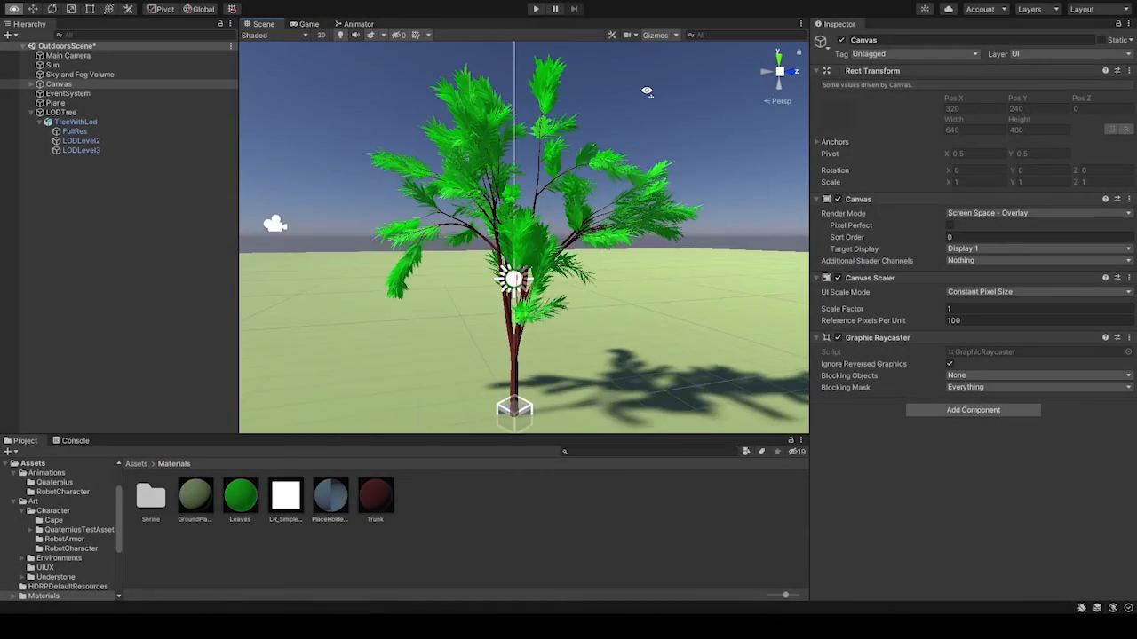
pyautogui.press('s')
pyautogui.moveTo(646, 91); pyautogui.dragTo(647, 92, button='right')
pyautogui.press('w')
pyautogui.press('s')
pyautogui.press('w')
pyautogui.press('w')
pyautogui.press('s')
pyautogui.press('w')
pyautogui.press('s')
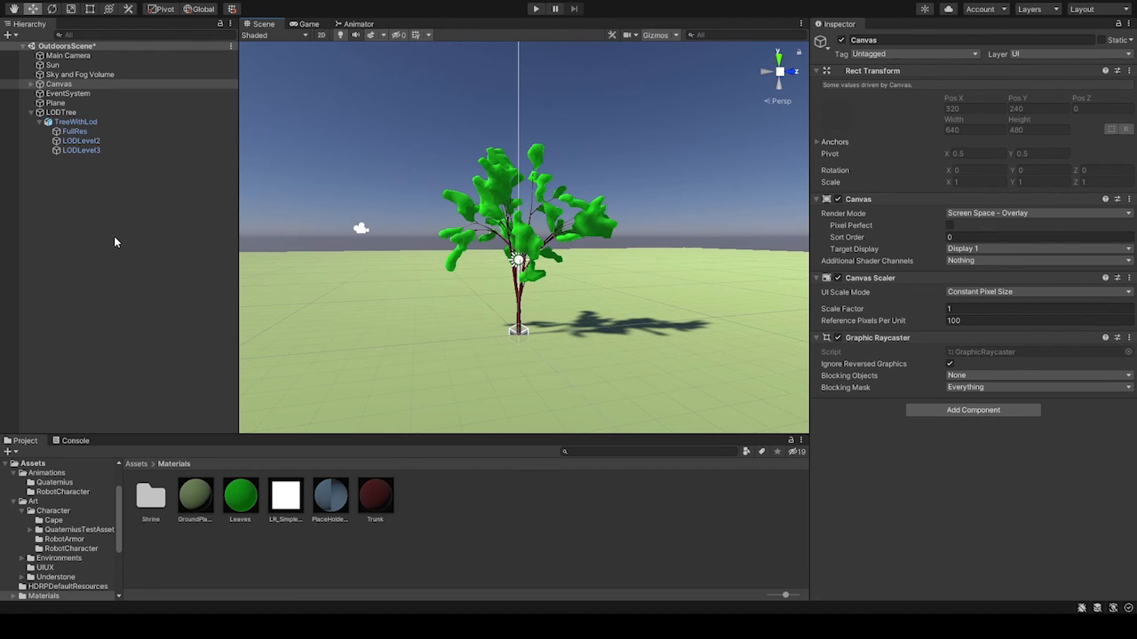
# Set the material type of the Leaves material to Translucent
pyautogui.moveTo(414, 134); pyautogui.dragTo(489, 119, button='right')
pyautogui.press('s')
pyautogui.press('w')
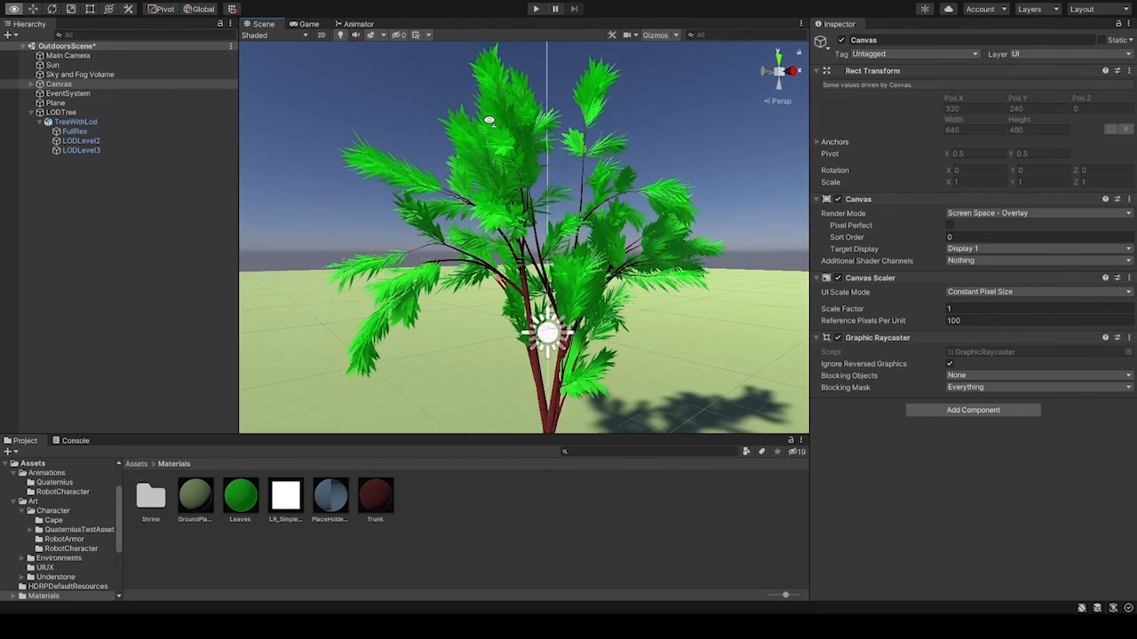
pyautogui.click(248, 500)
pyautogui.press('s')
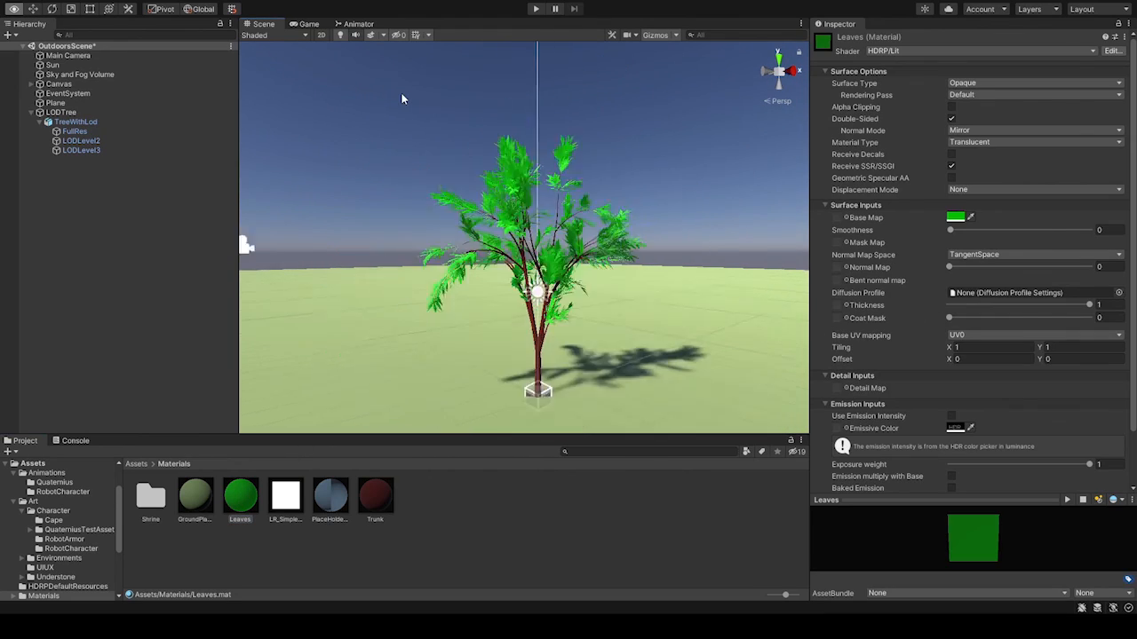